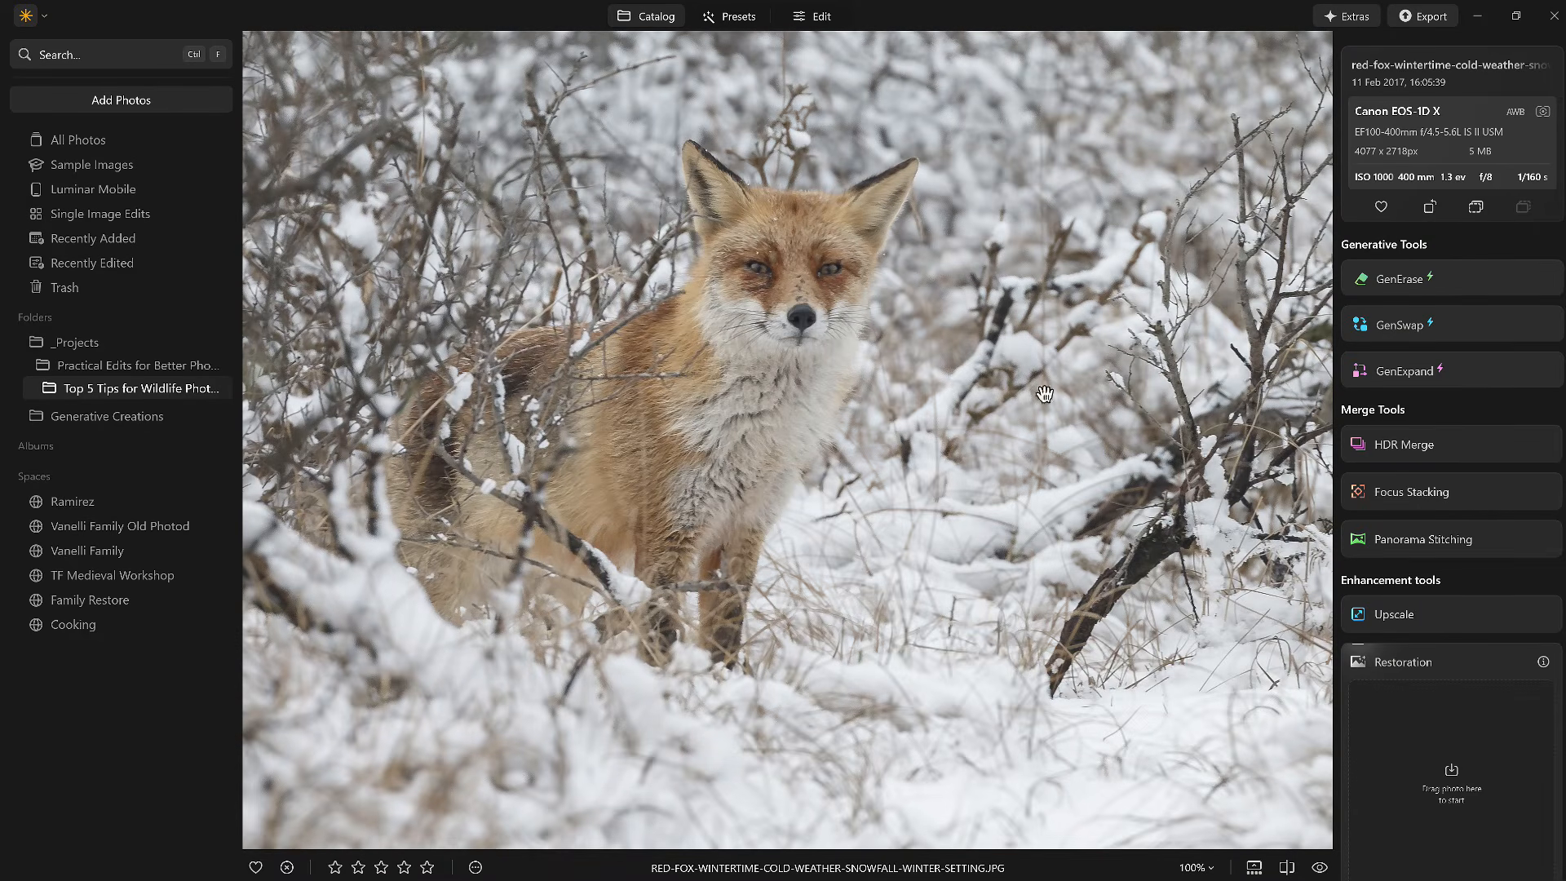
Create a virtual copy of the fox photo and open it for editing with the Crop tool
right_click(852, 307)
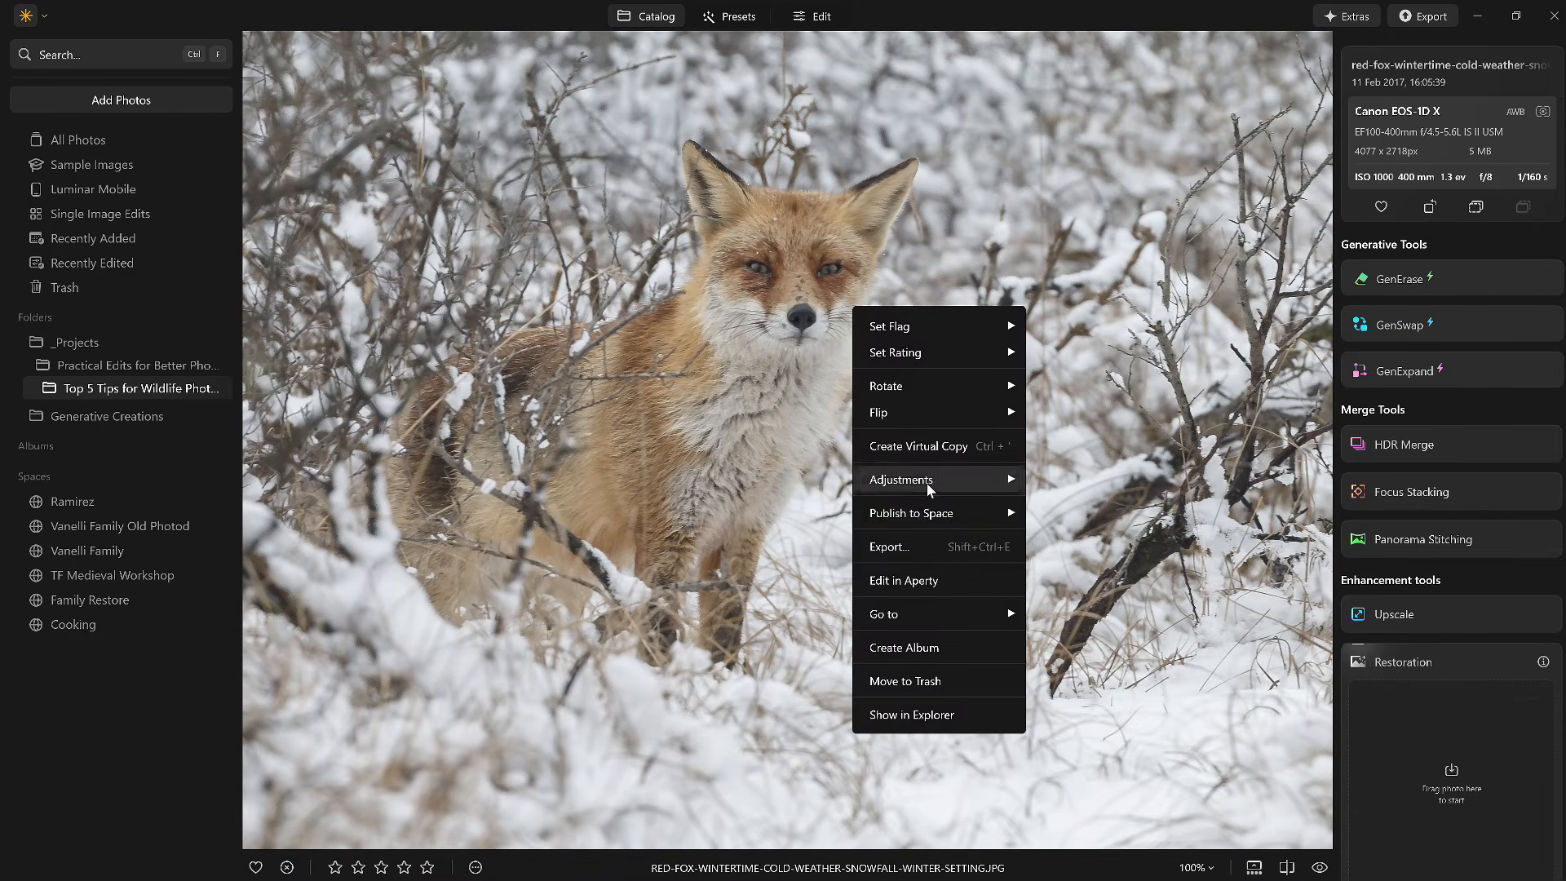
click(928, 447)
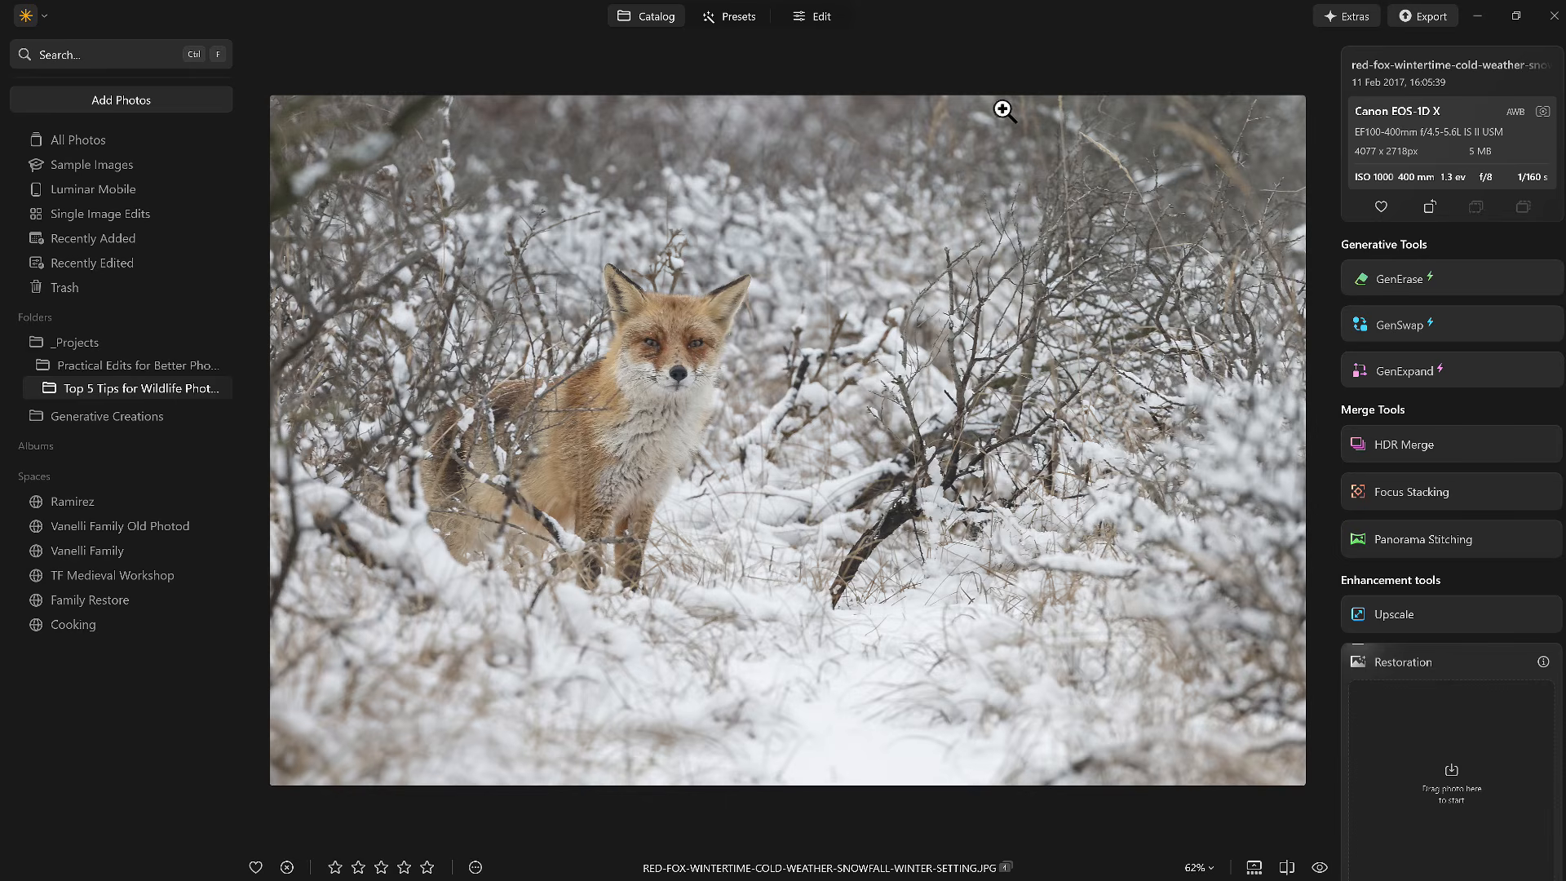
click(816, 18)
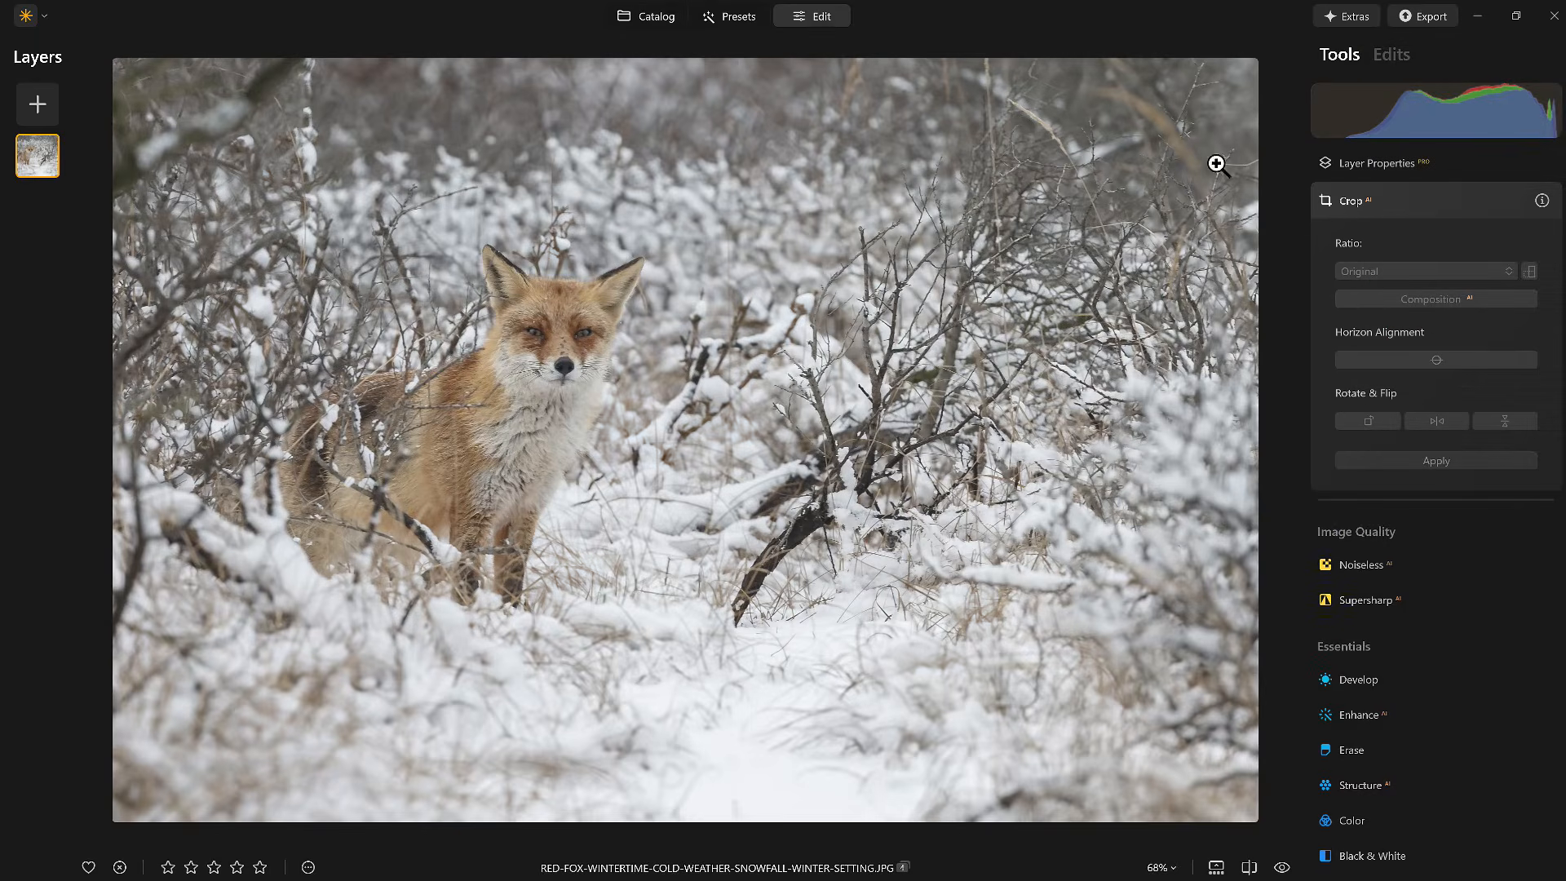
click(1392, 204)
click(1392, 203)
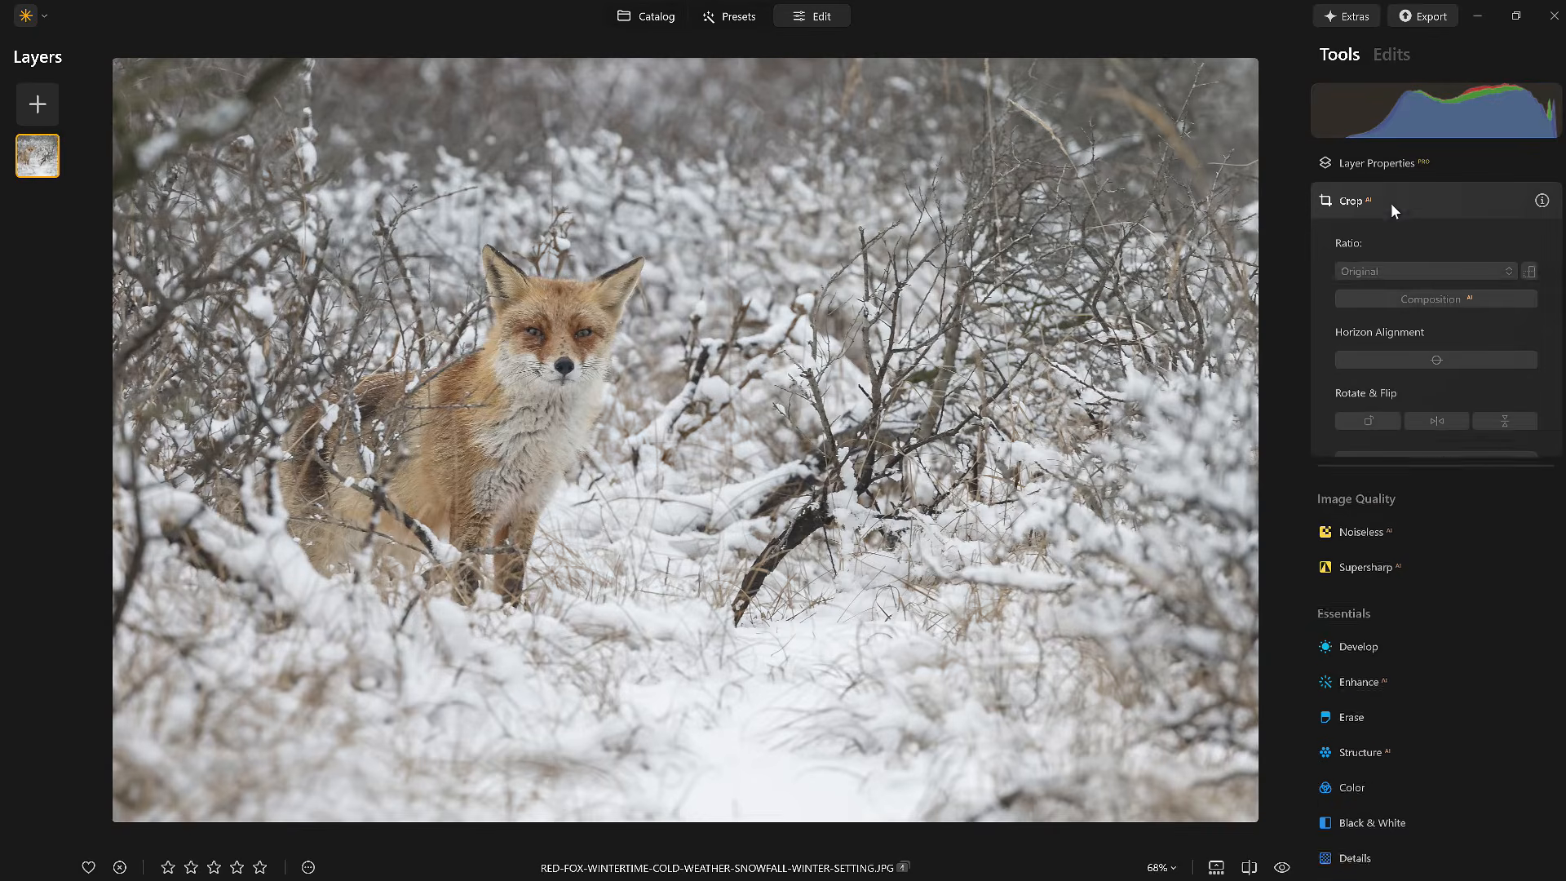
Try a tighter 2:3 crop around the fox, followed by a 16:10 crop ratio
click(1441, 269)
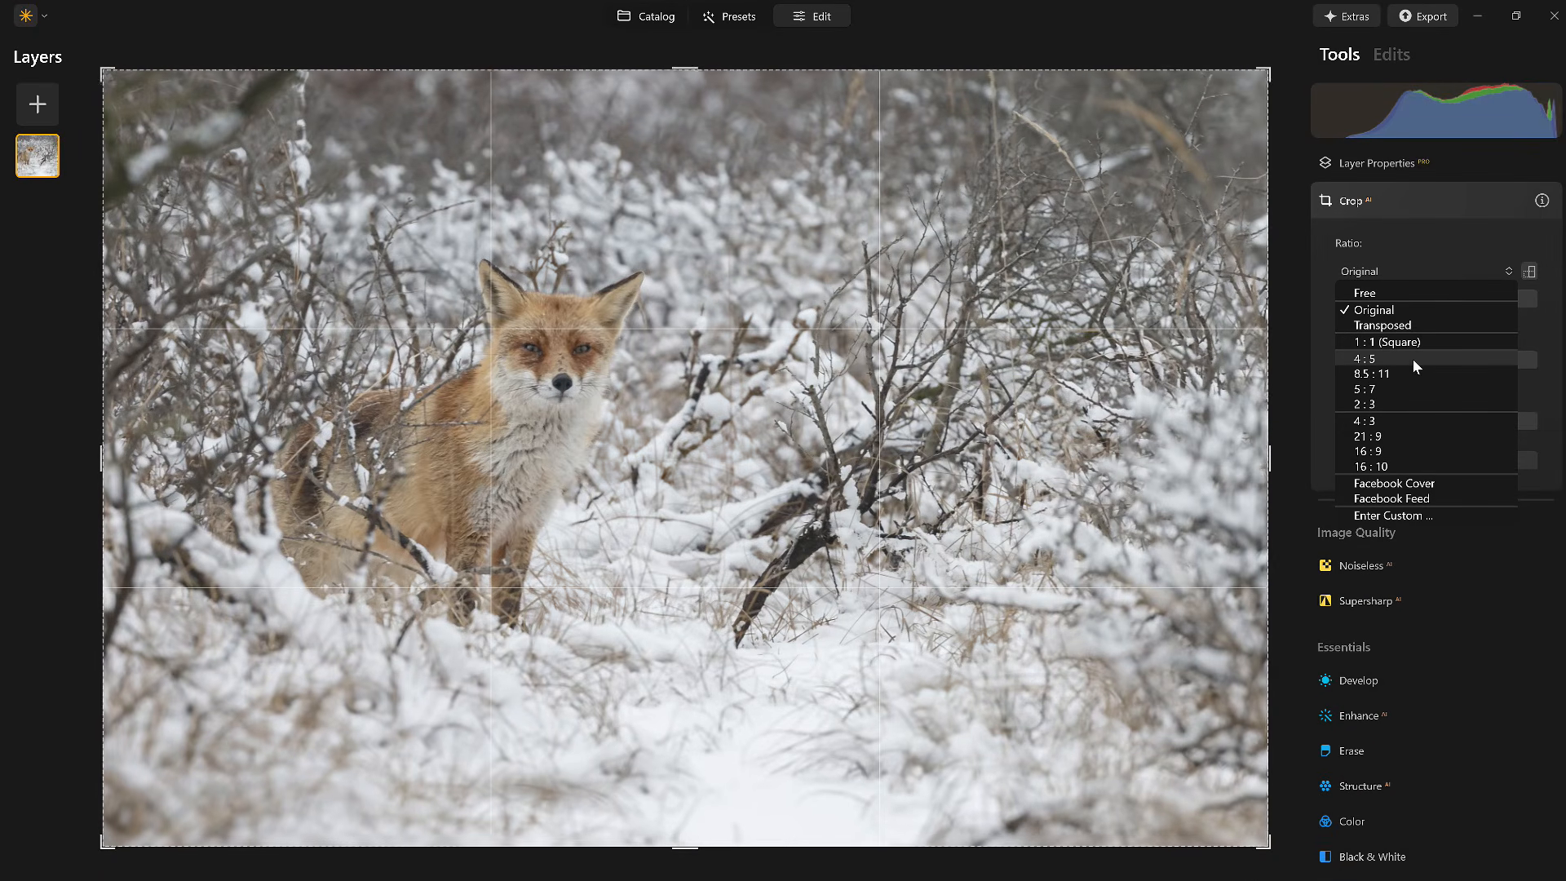
click(1384, 406)
drag(1269, 459, 1119, 472)
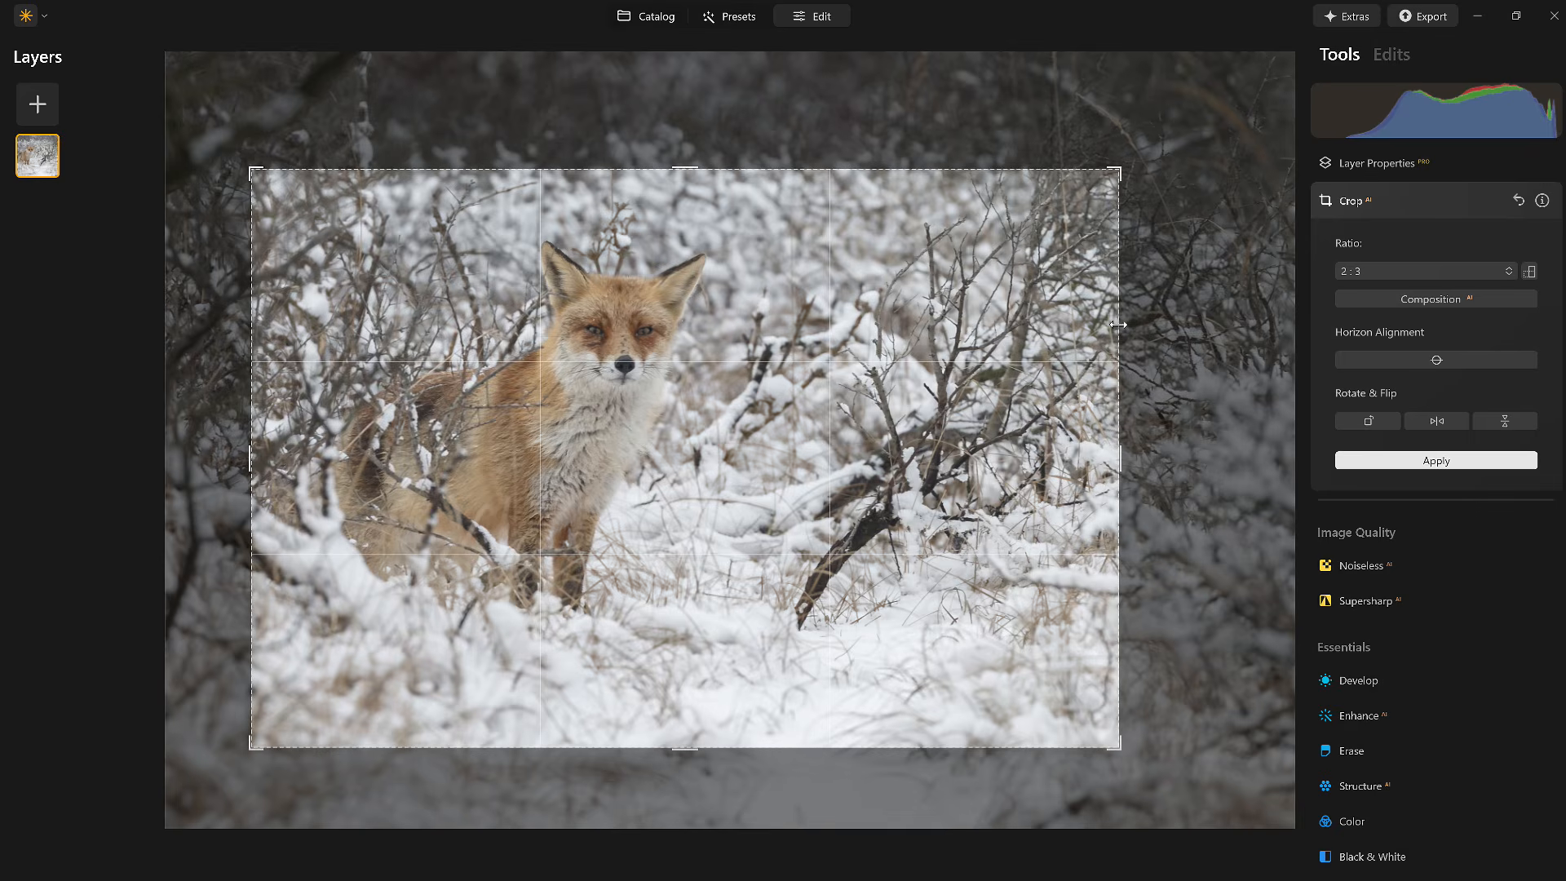
click(1426, 271)
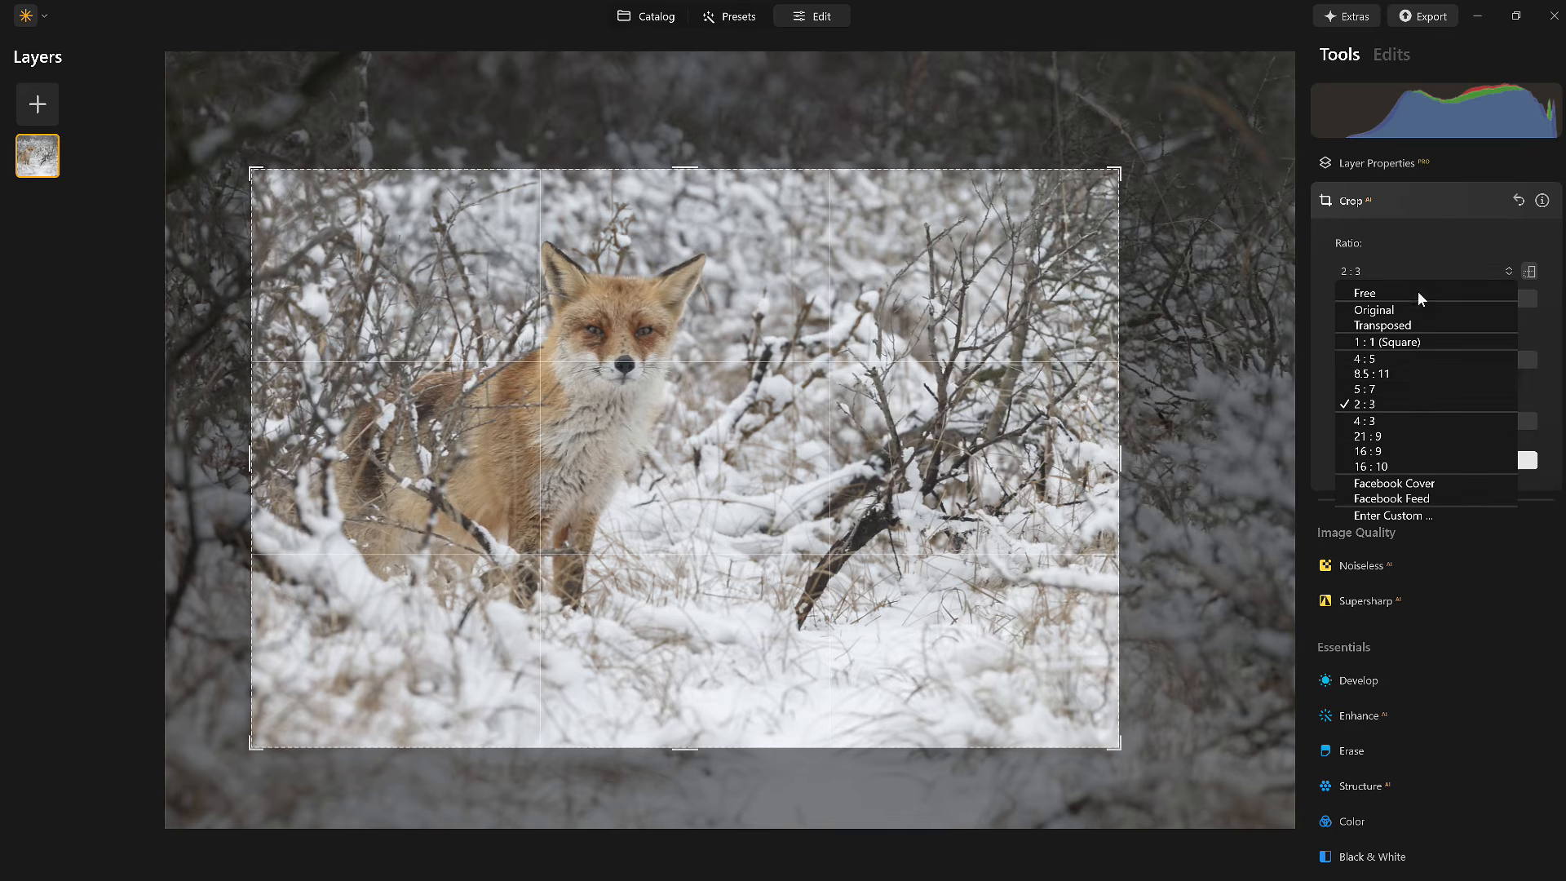
click(1389, 467)
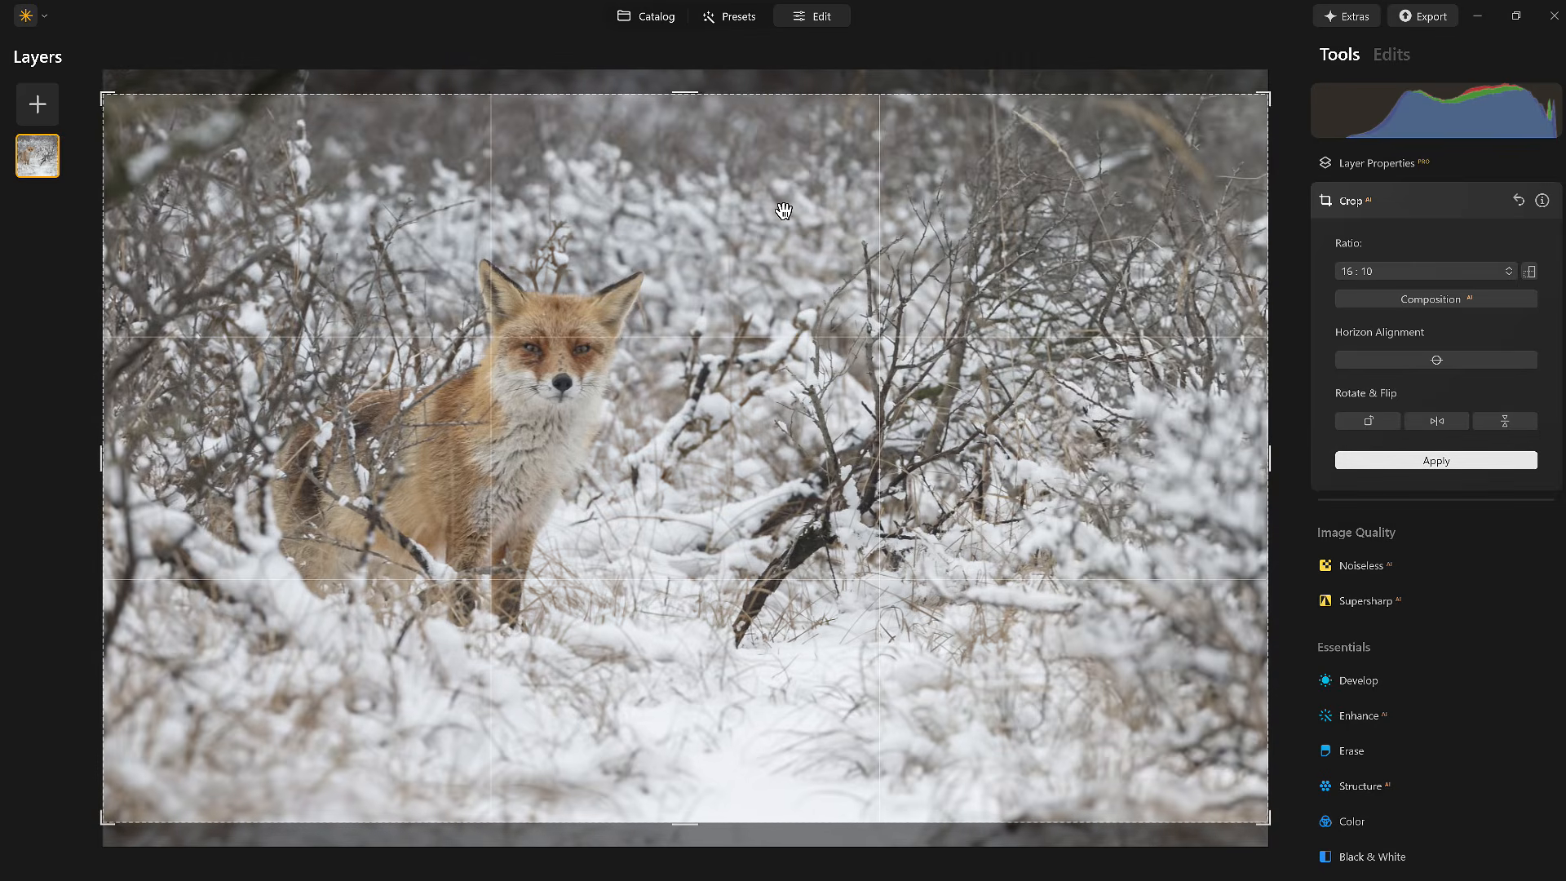
Crop the photo at a 2:3 ratio, tightening and repositioning the frame around the fox, and apply the crop
click(1370, 272)
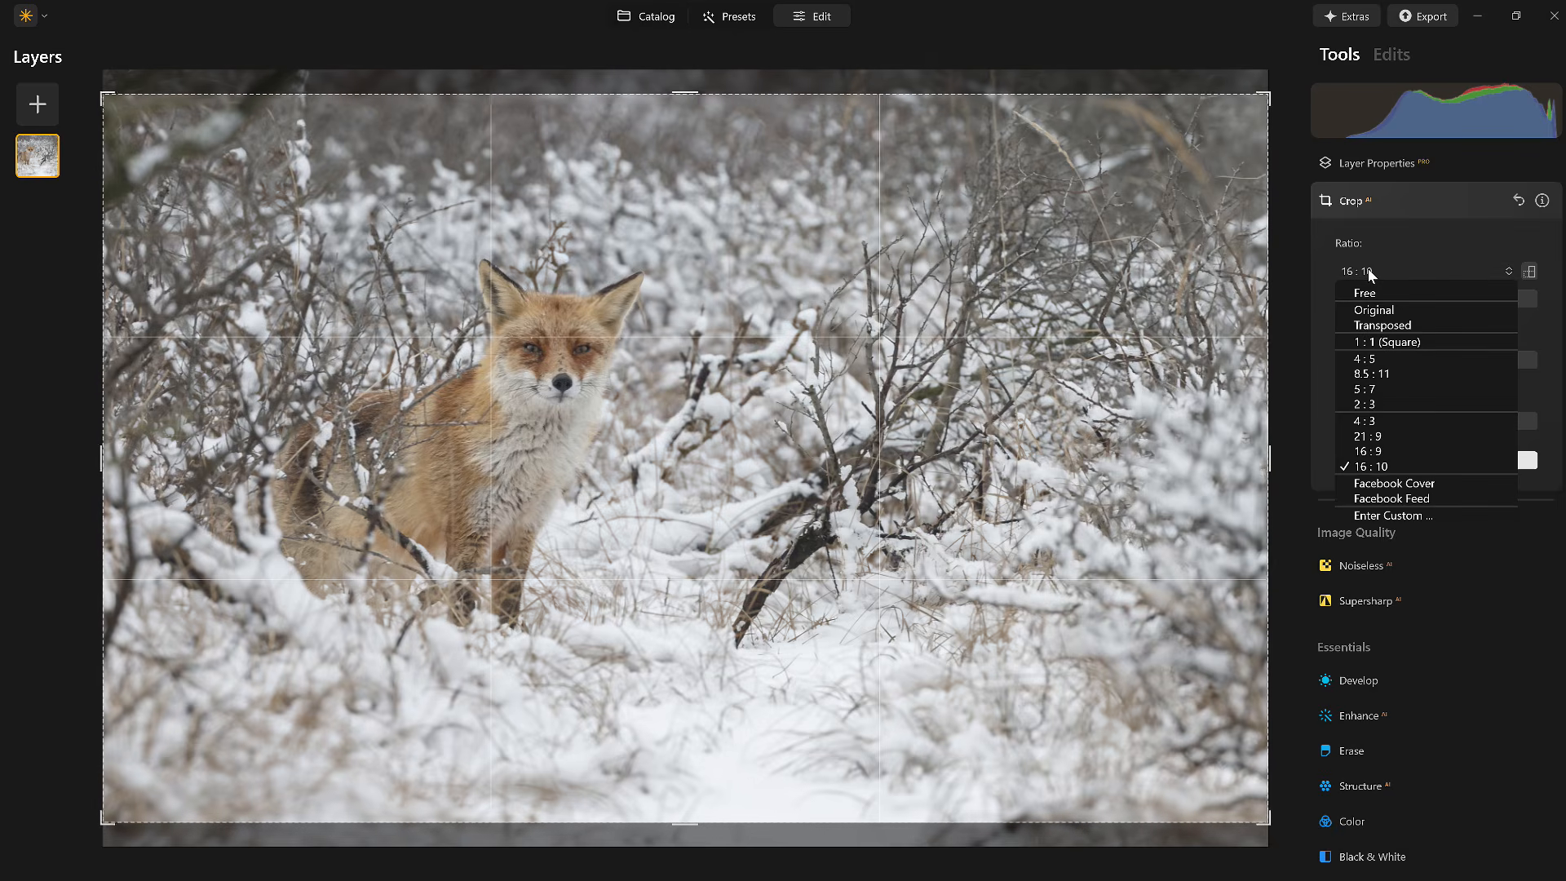
click(1378, 401)
drag(1267, 458, 1107, 459)
drag(910, 449, 836, 440)
key(Return)
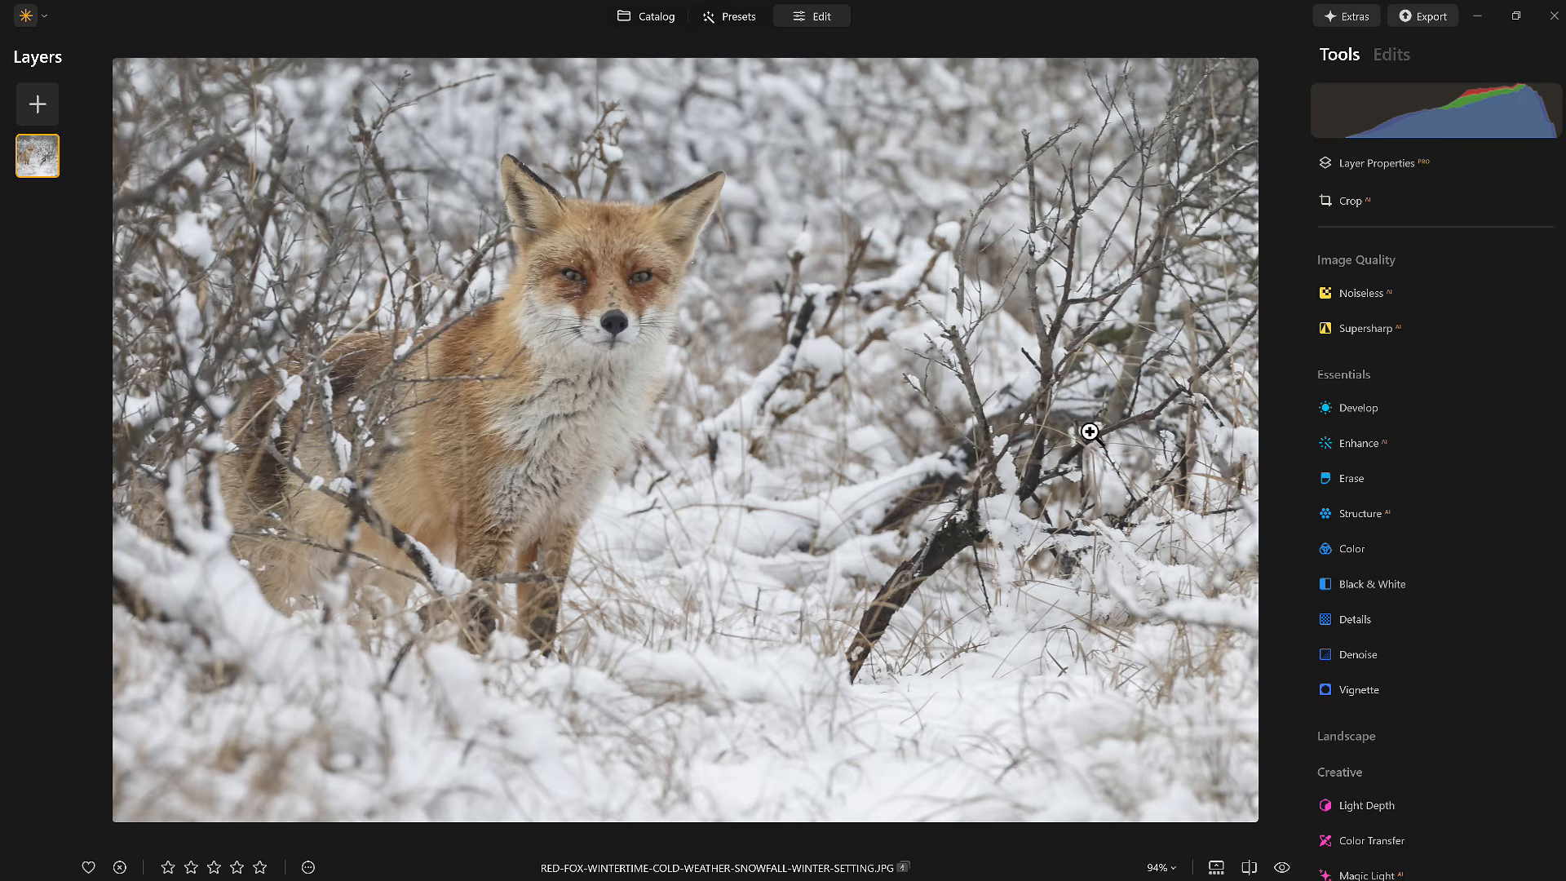
Auto-adjust the photo's light with the Develop tool and compare it with the unadjusted version
click(1354, 400)
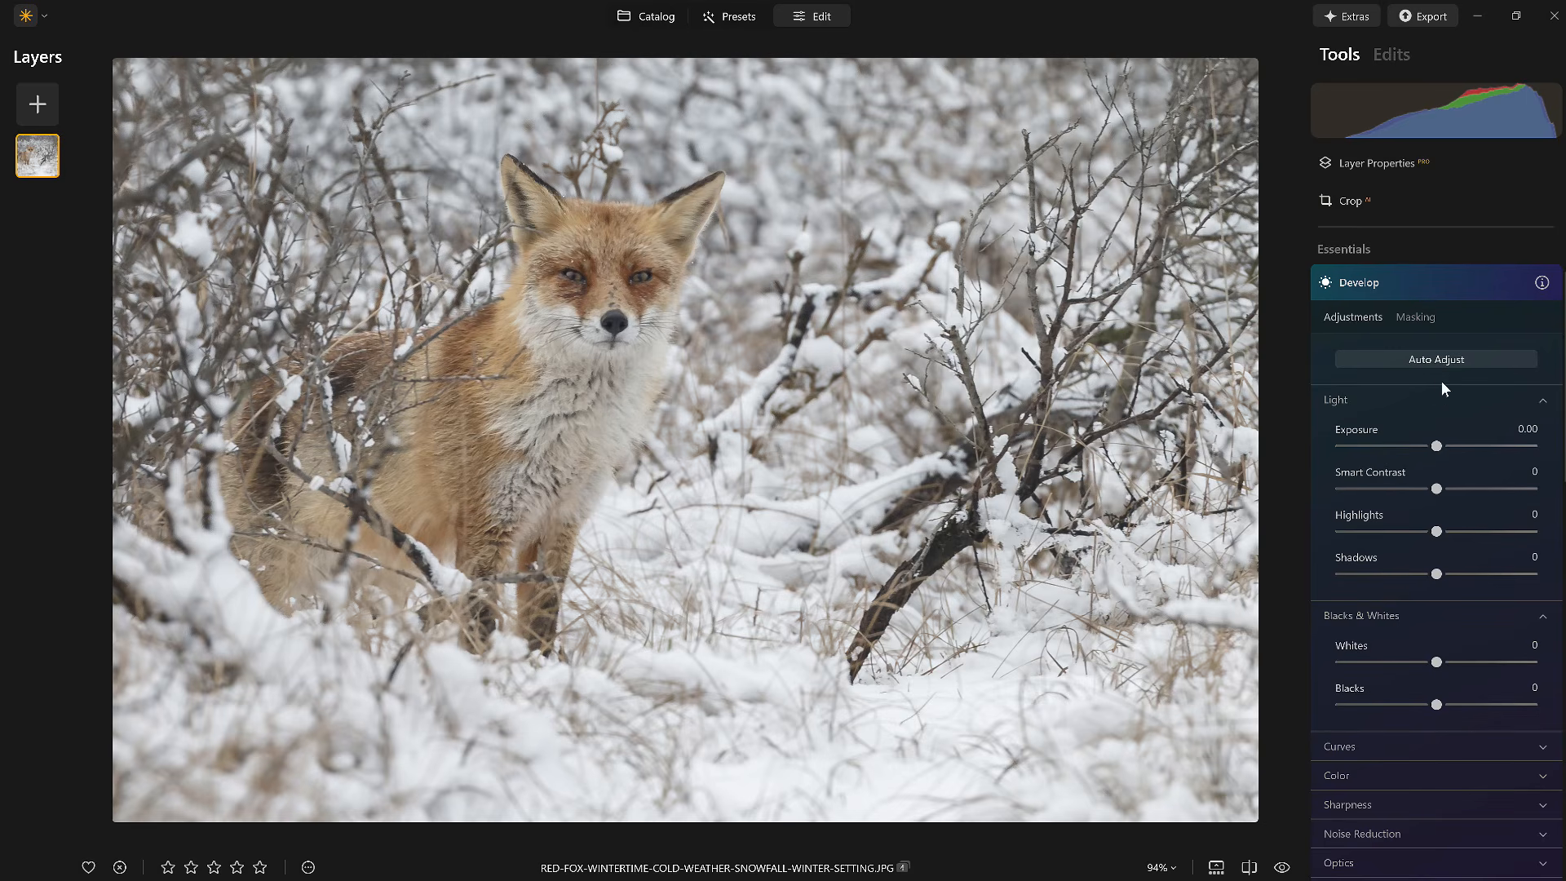
click(1430, 360)
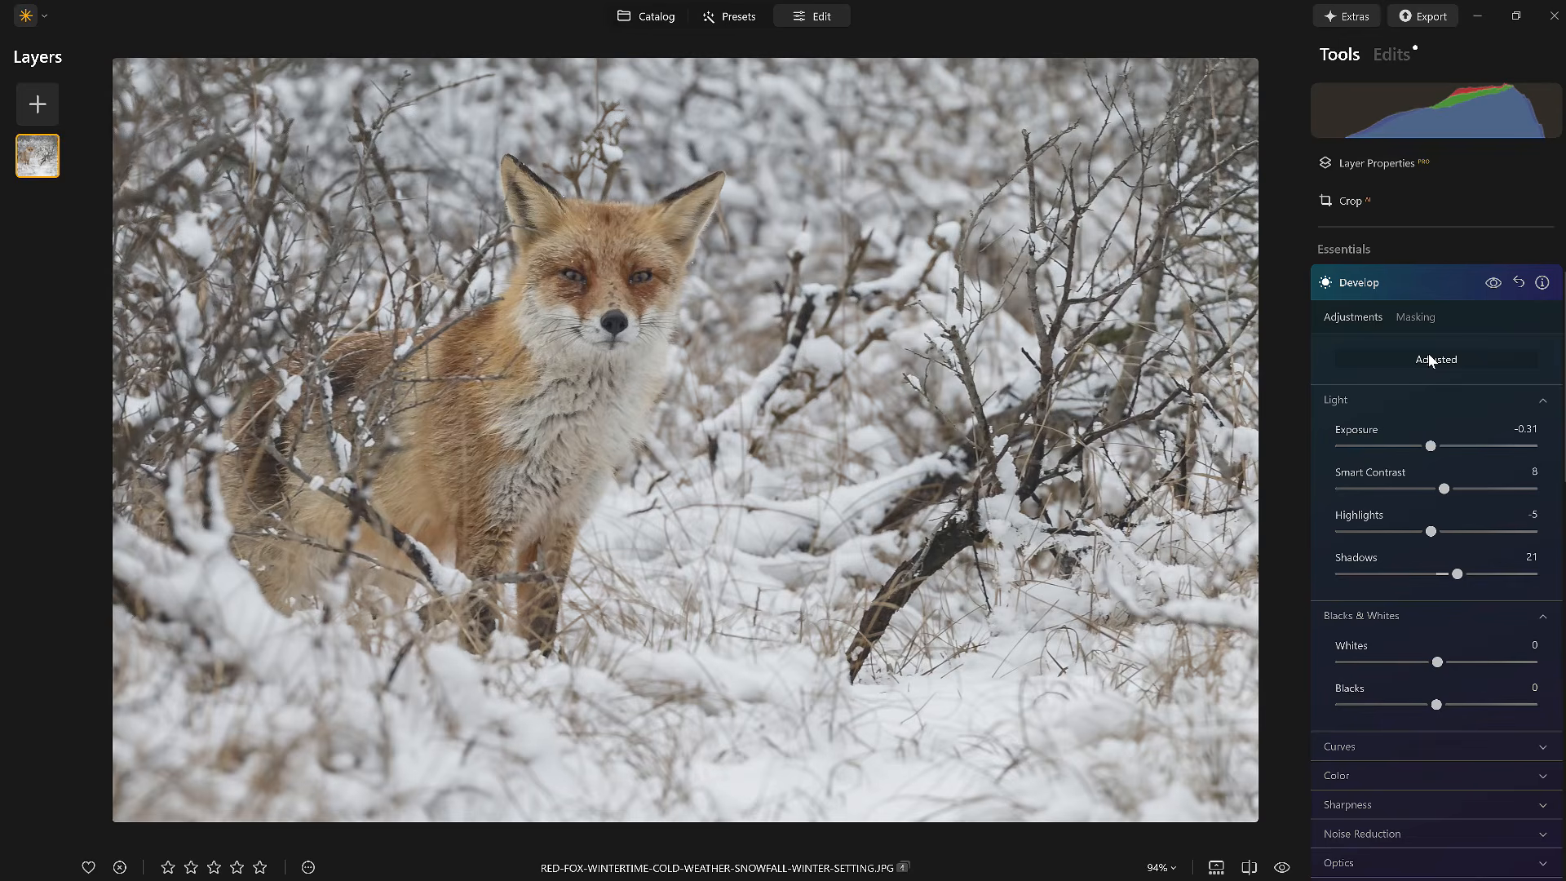
click(1491, 279)
Set Develop's Highlights to -70 and Blacks to -15, compare before and after, and close the tool
drag(1429, 531, 1367, 532)
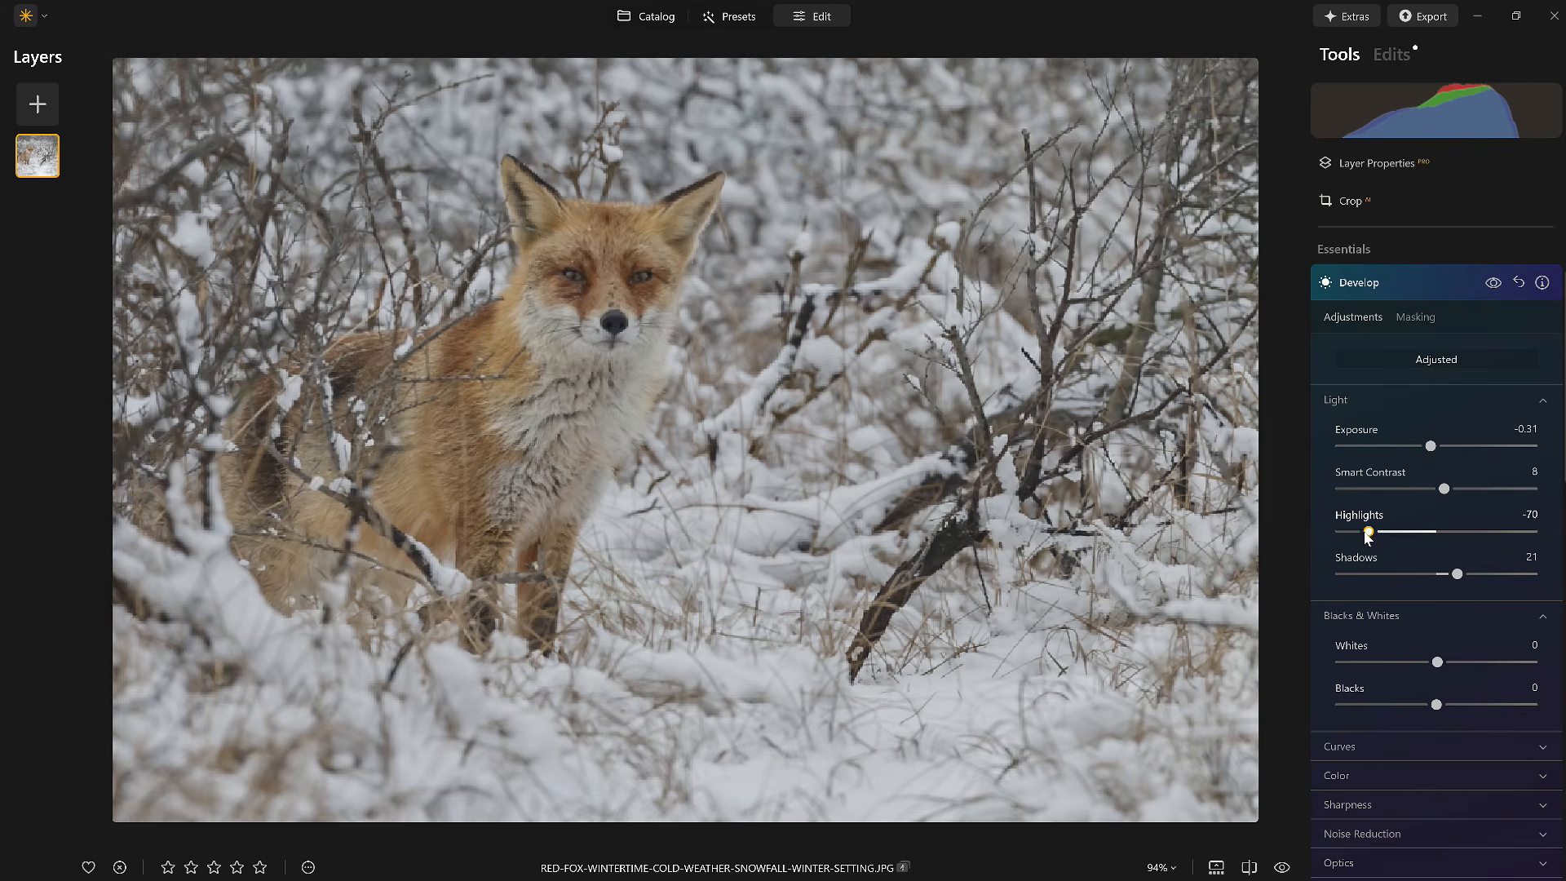
mouse_move(1434, 705)
mouse_down()
mouse_move(1417, 707)
mouse_move(1433, 710)
mouse_up()
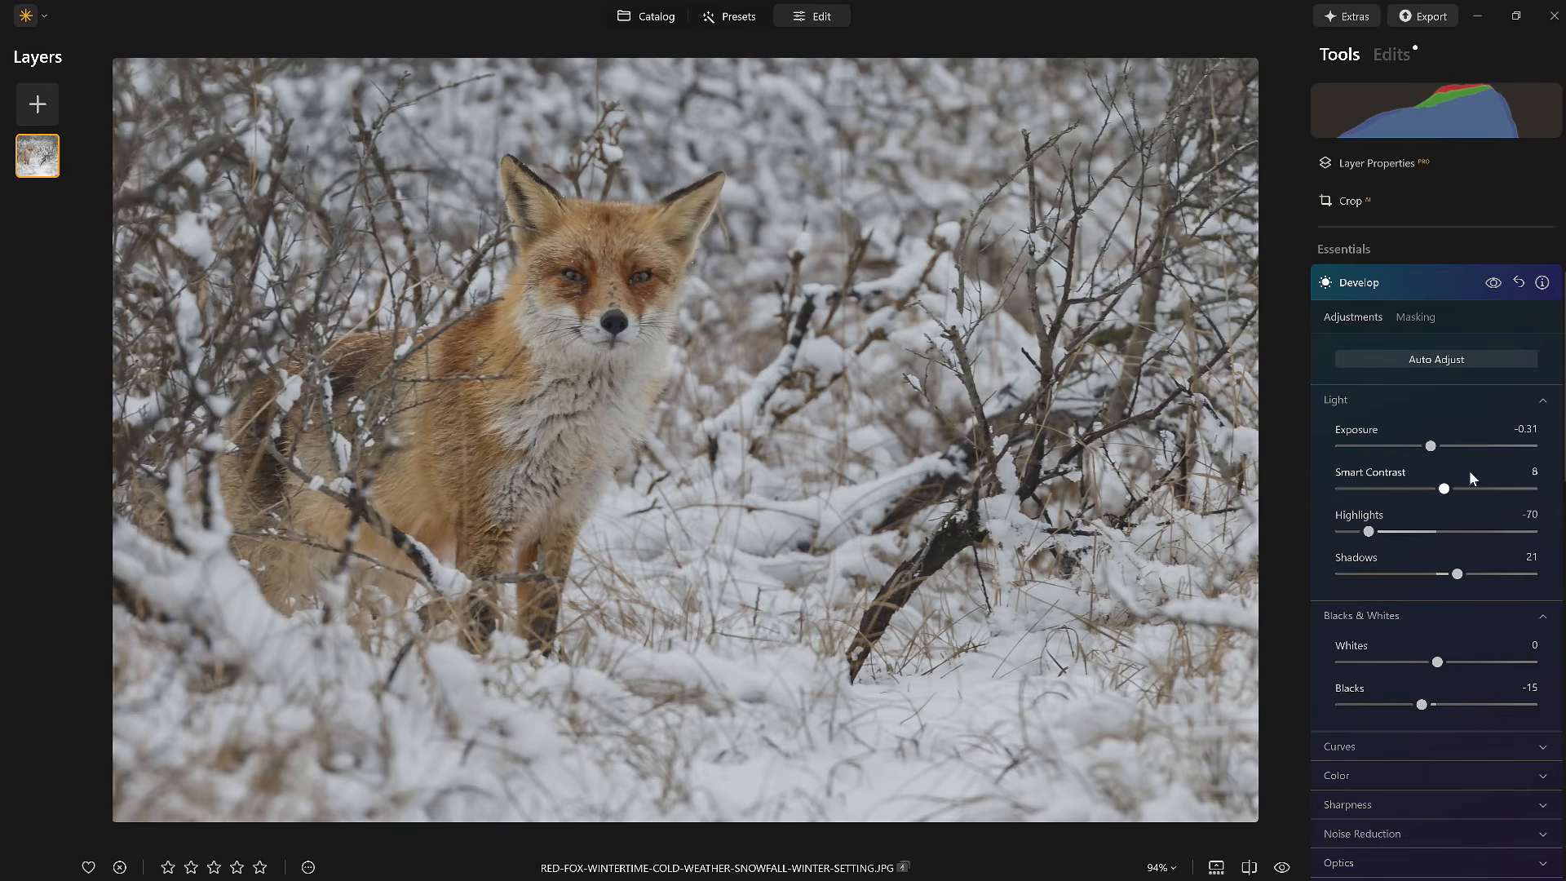
click(1492, 282)
click(1492, 283)
click(1435, 282)
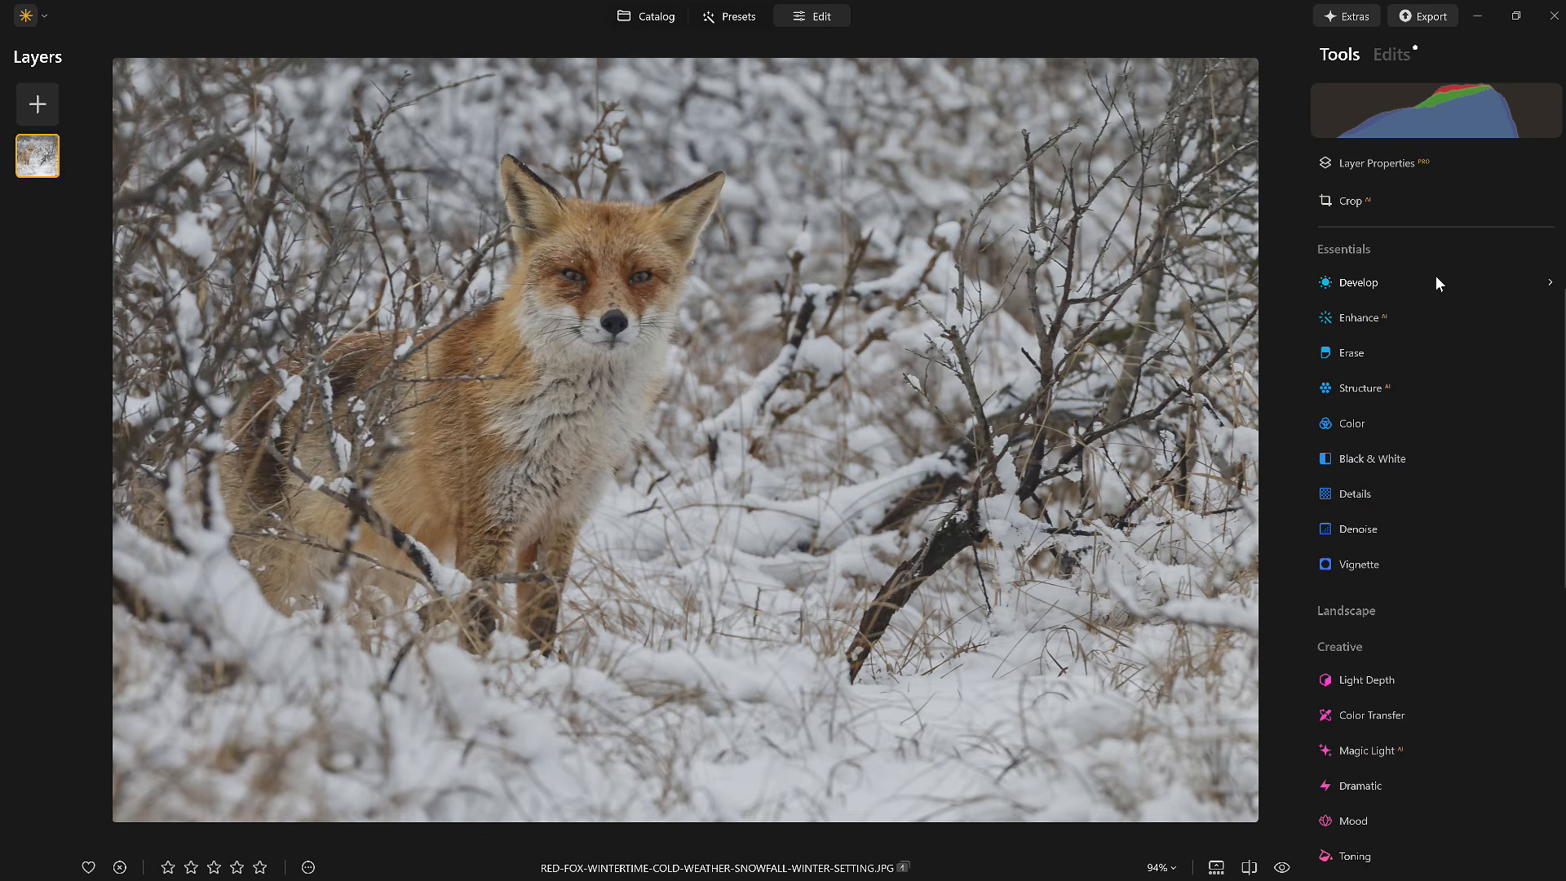
Bring out detail with the Structure tool, setting Amount to 10 and Boost to 31
click(1359, 390)
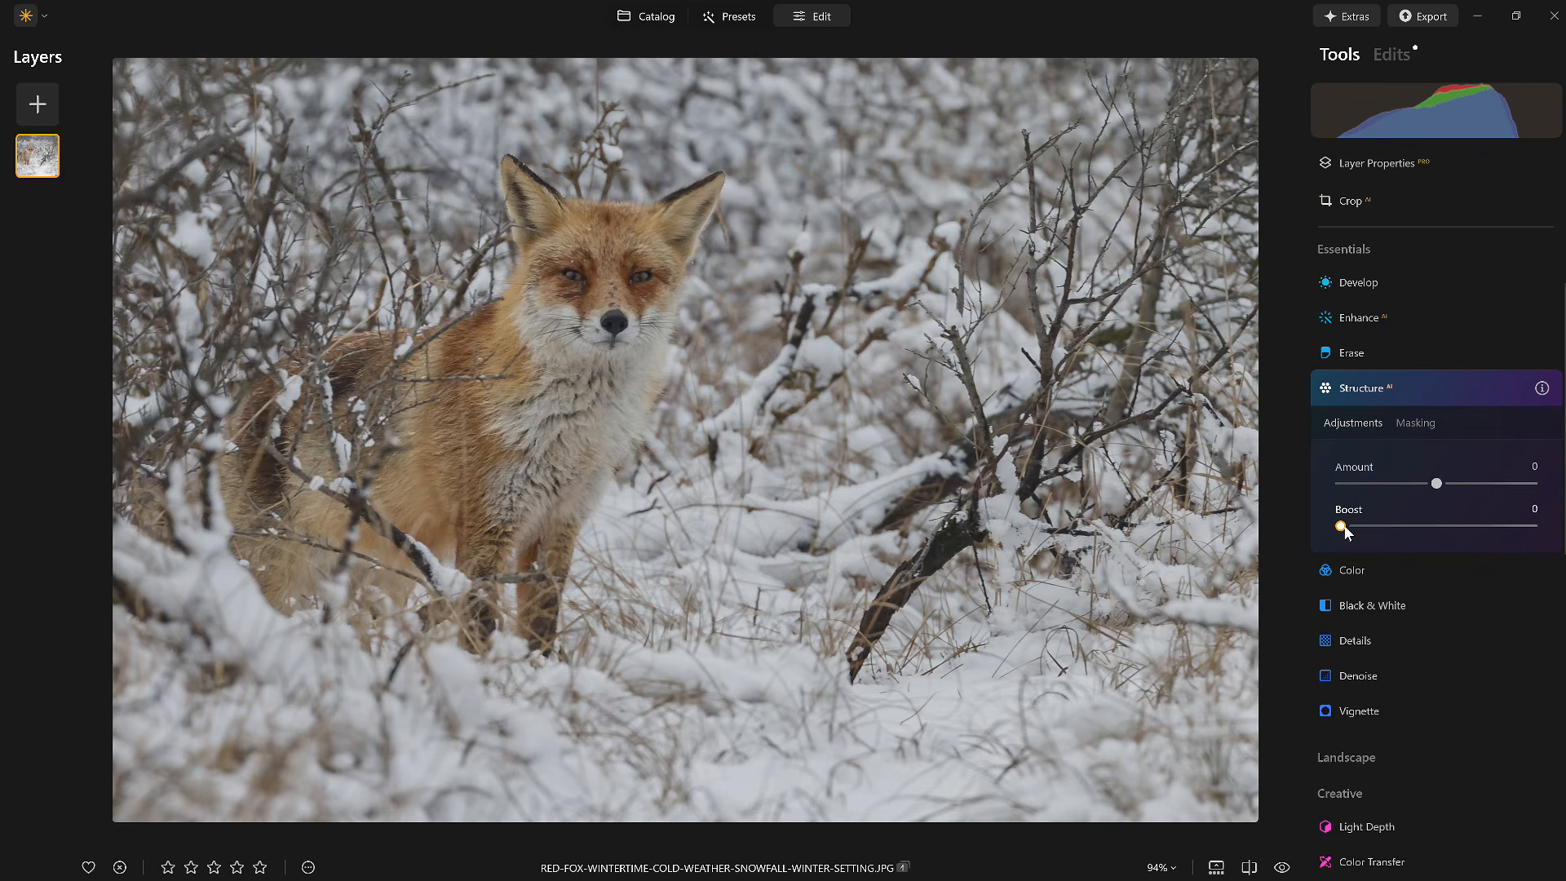
drag(1342, 527, 1401, 550)
drag(1437, 483, 1533, 484)
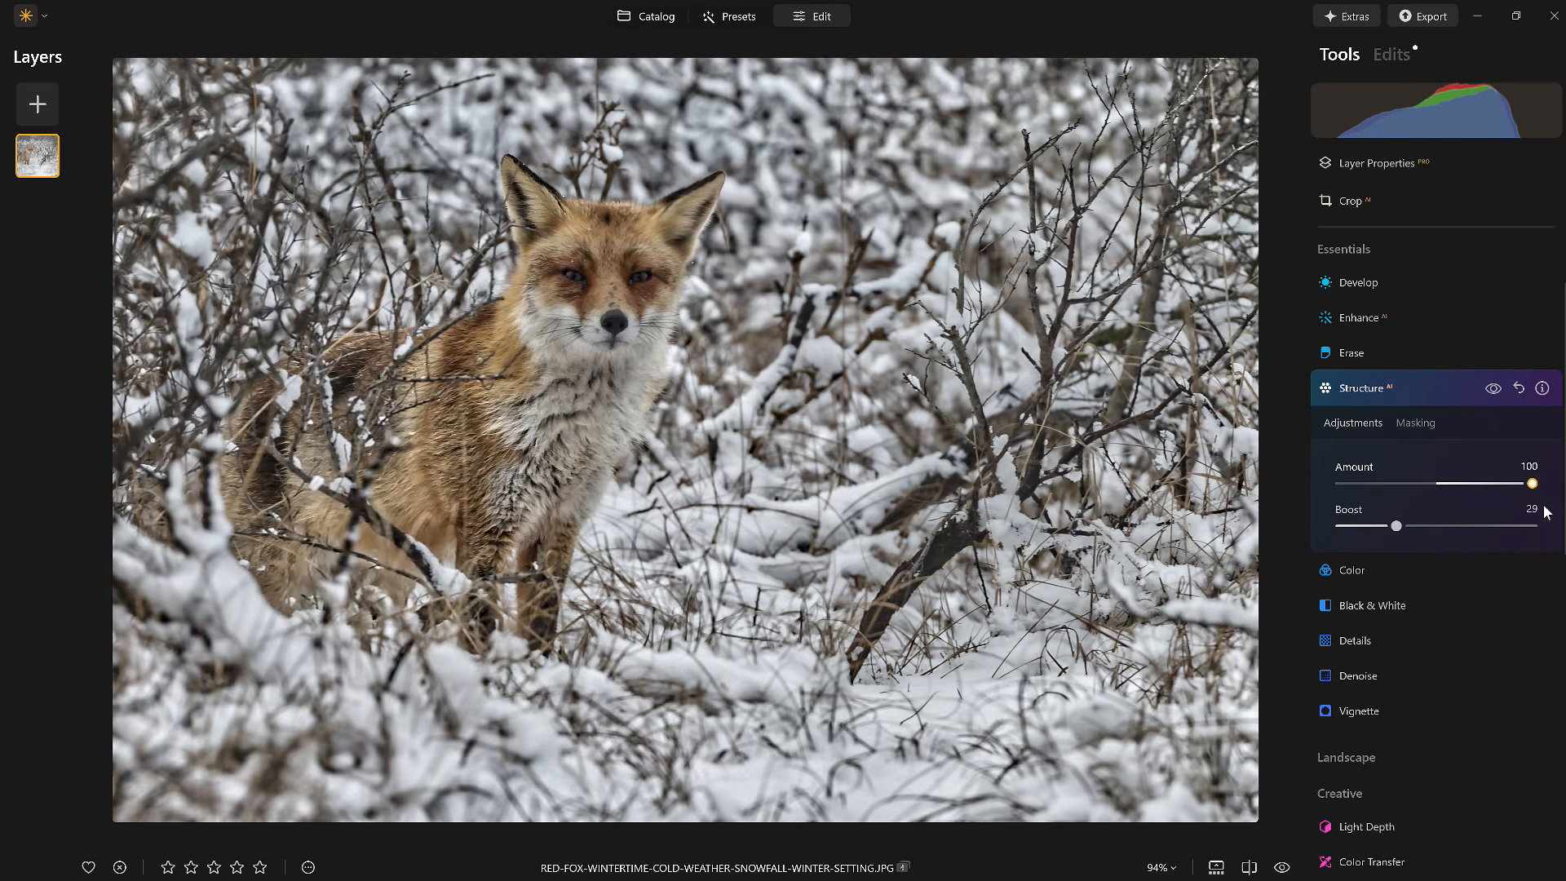
drag(1473, 503, 1454, 504)
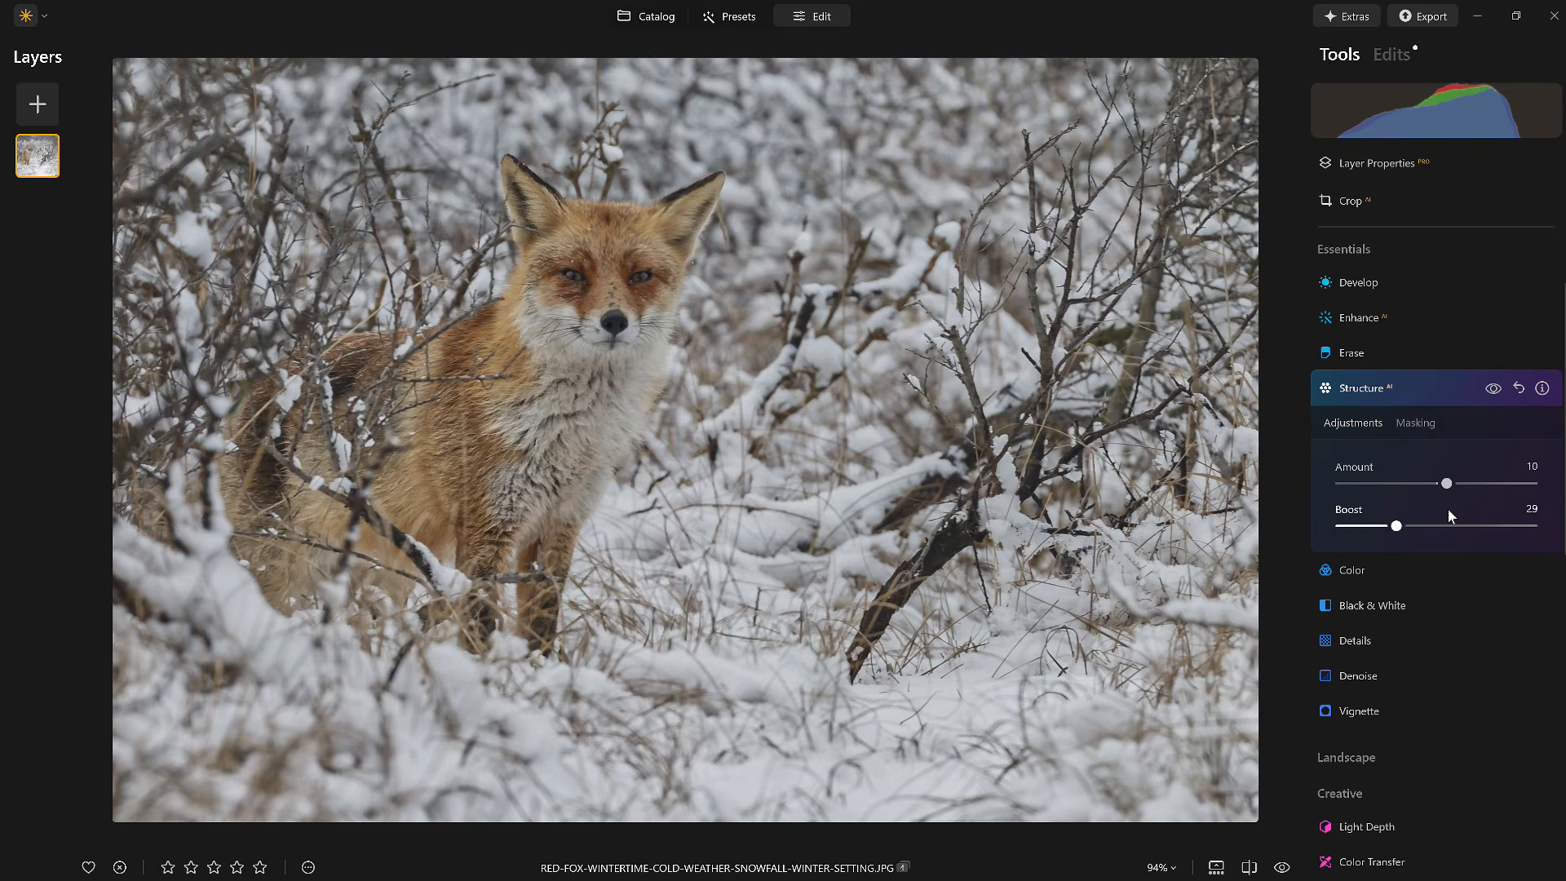
mouse_move(1397, 527)
mouse_down()
mouse_move(1355, 527)
mouse_move(1402, 526)
mouse_up()
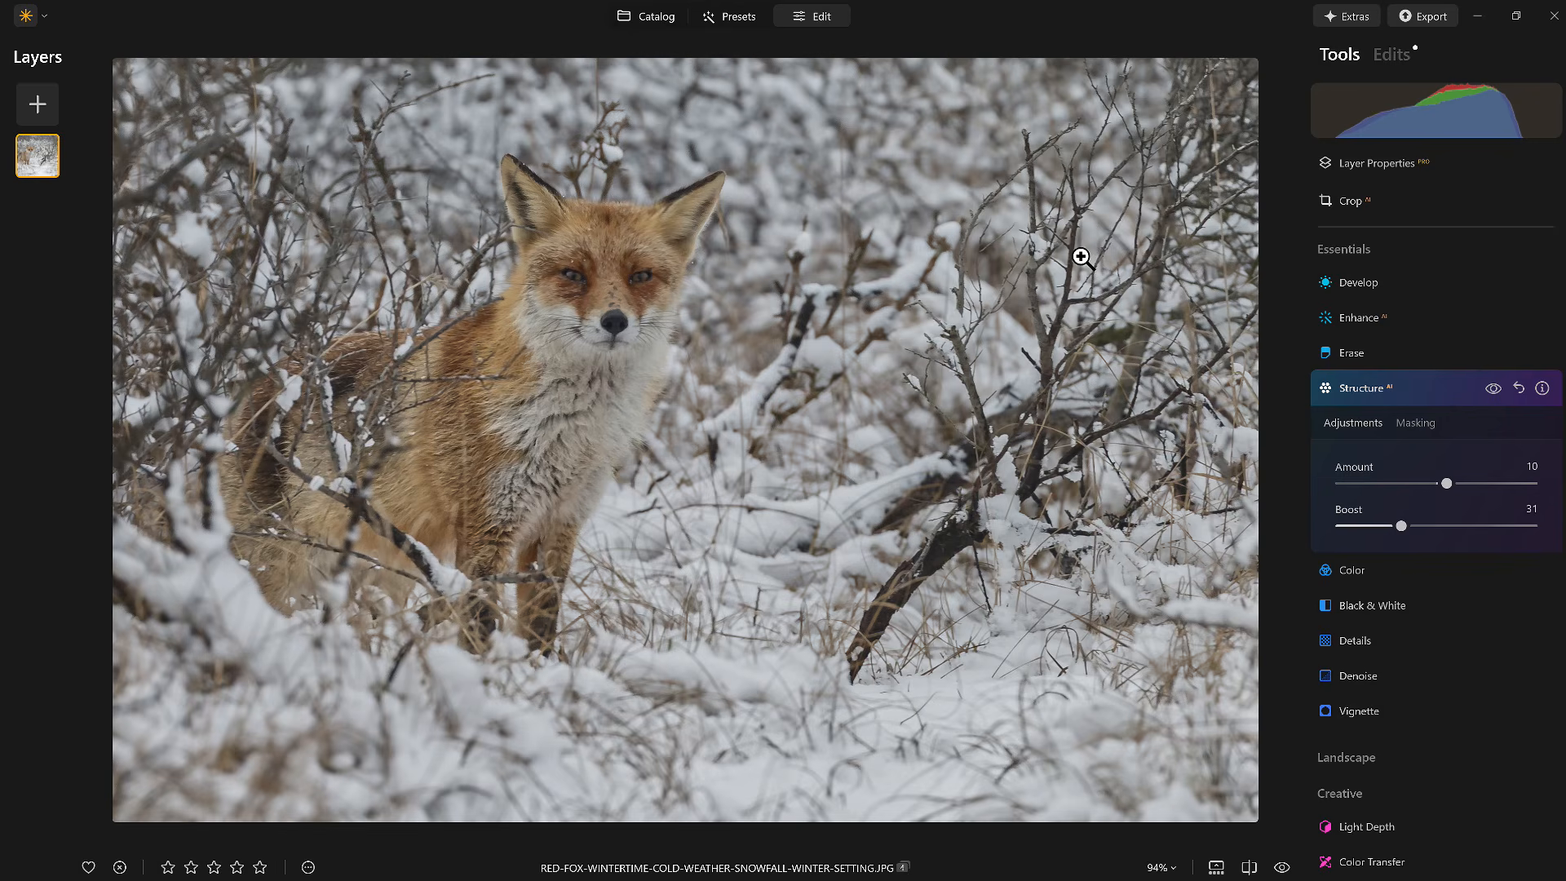
click(1416, 392)
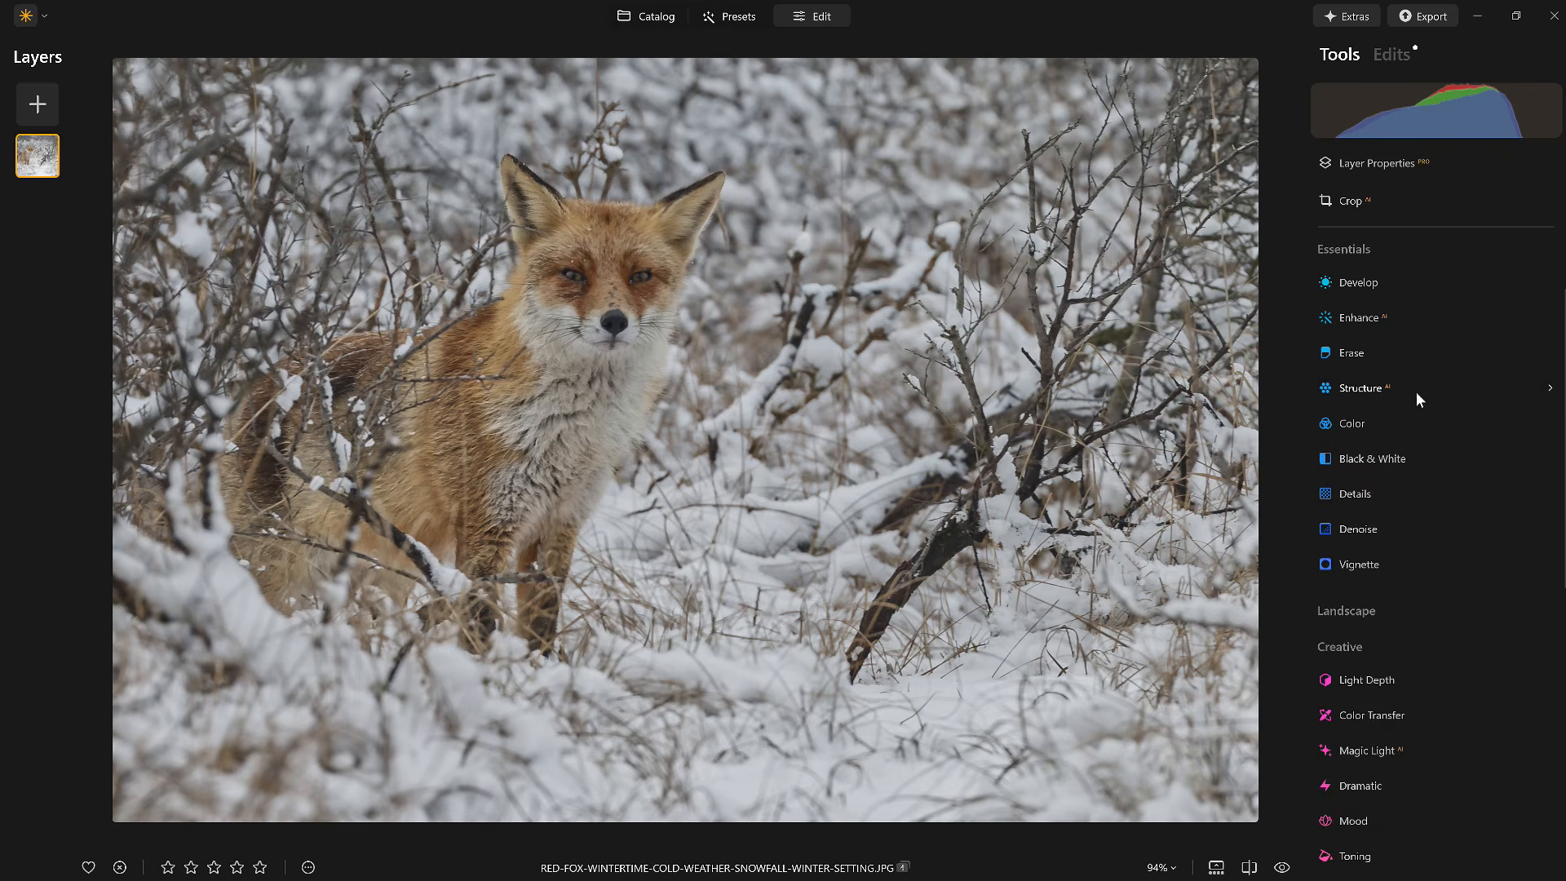
Apply a Gaussian blur to the whole photo with an Amount of 9
scroll(1403, 532, down, 5)
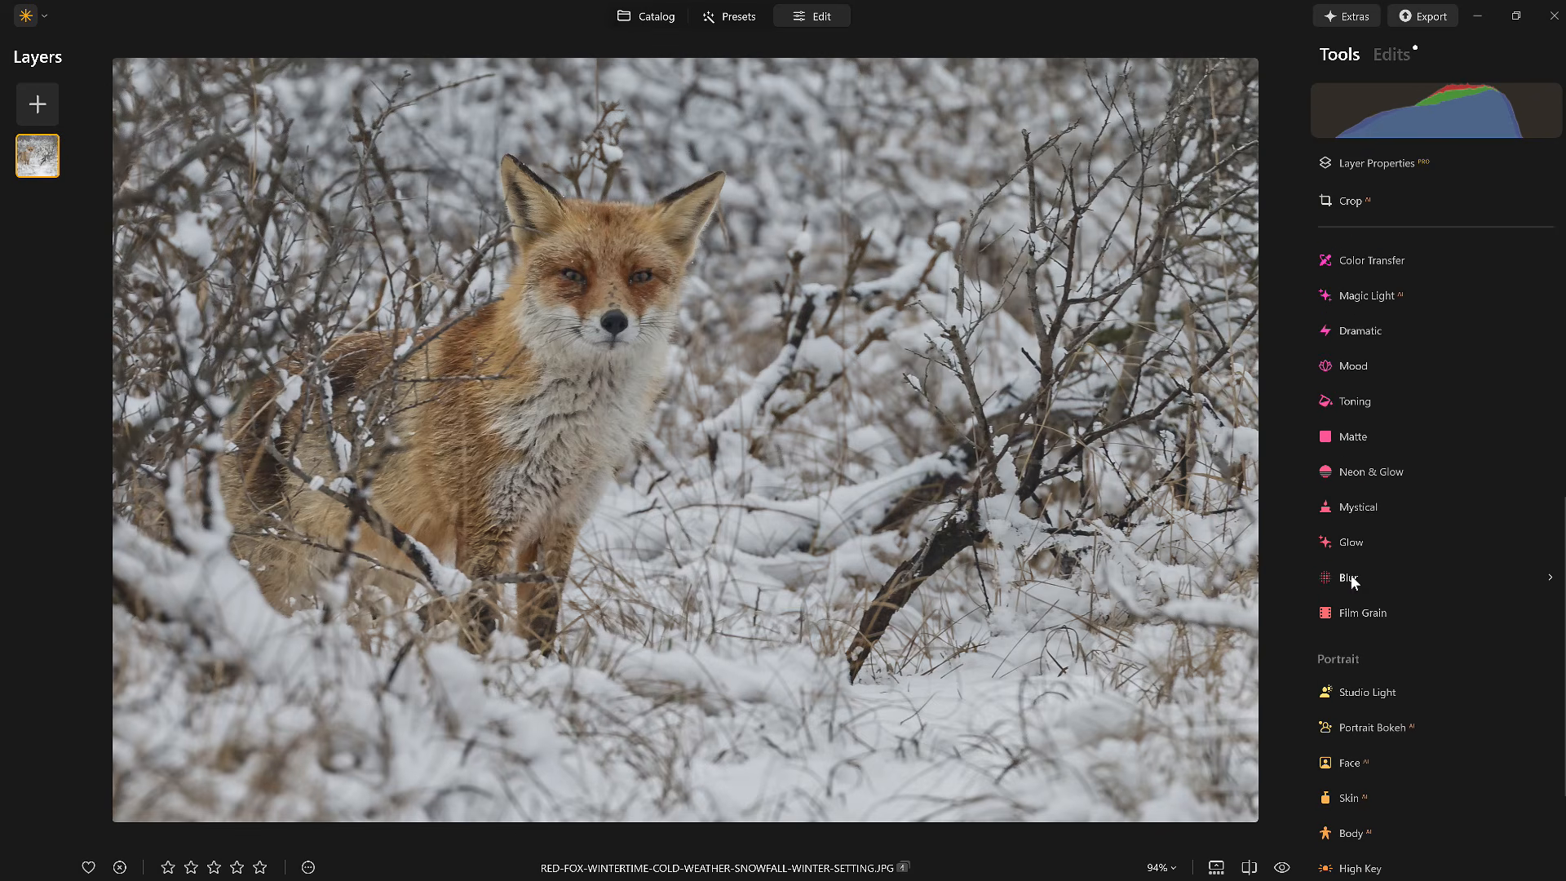
click(1349, 577)
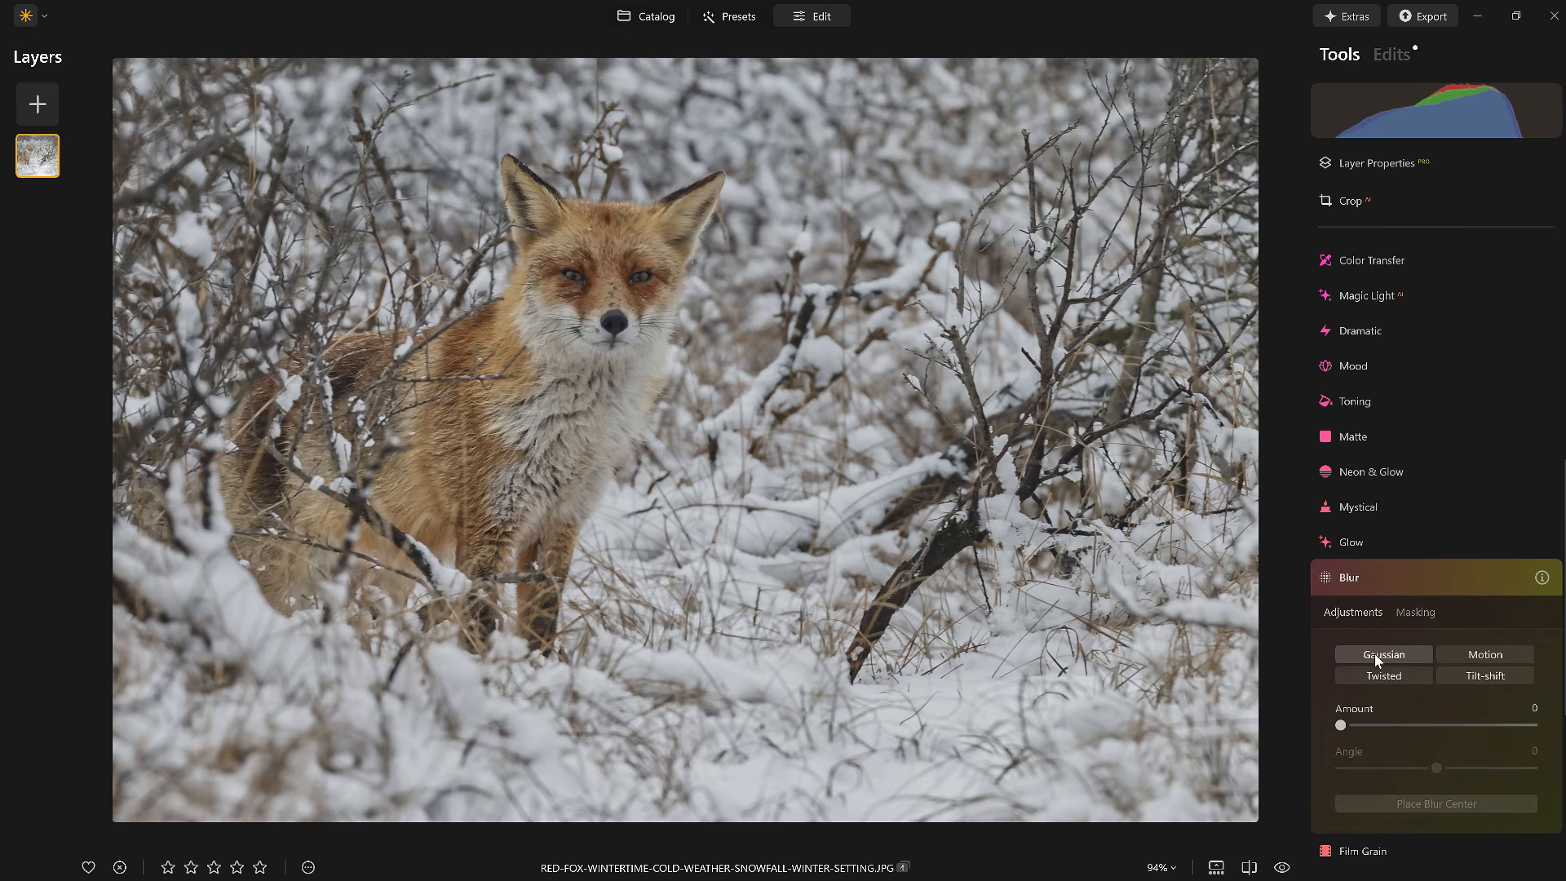
drag(1340, 725, 1361, 729)
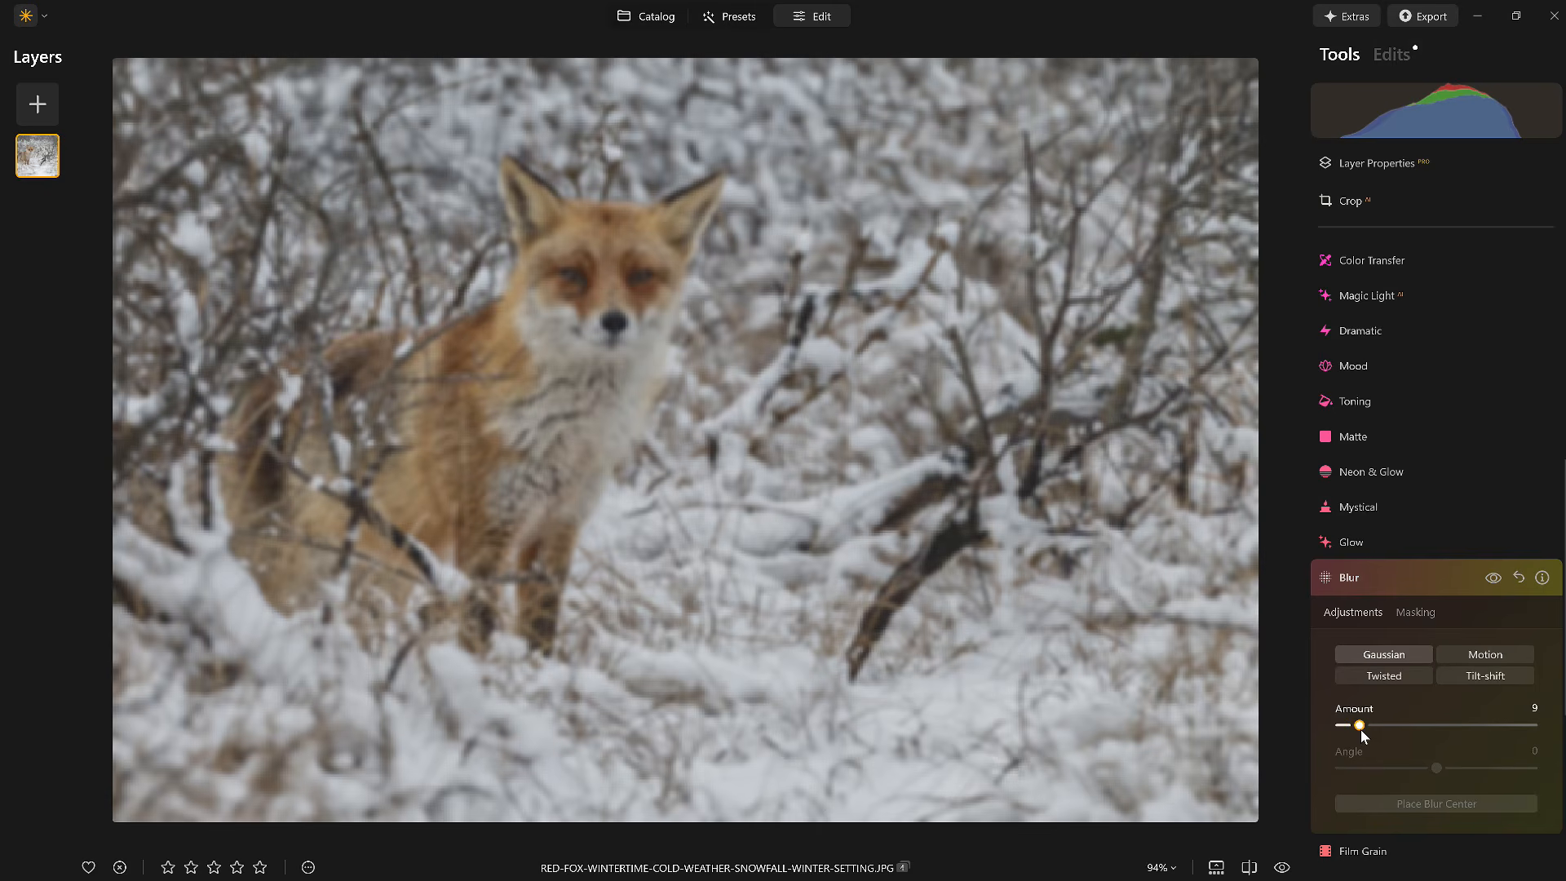
Mask the blur with an inverted radial gradient centred just below the fox's face, so only the surroundings blur
click(1406, 610)
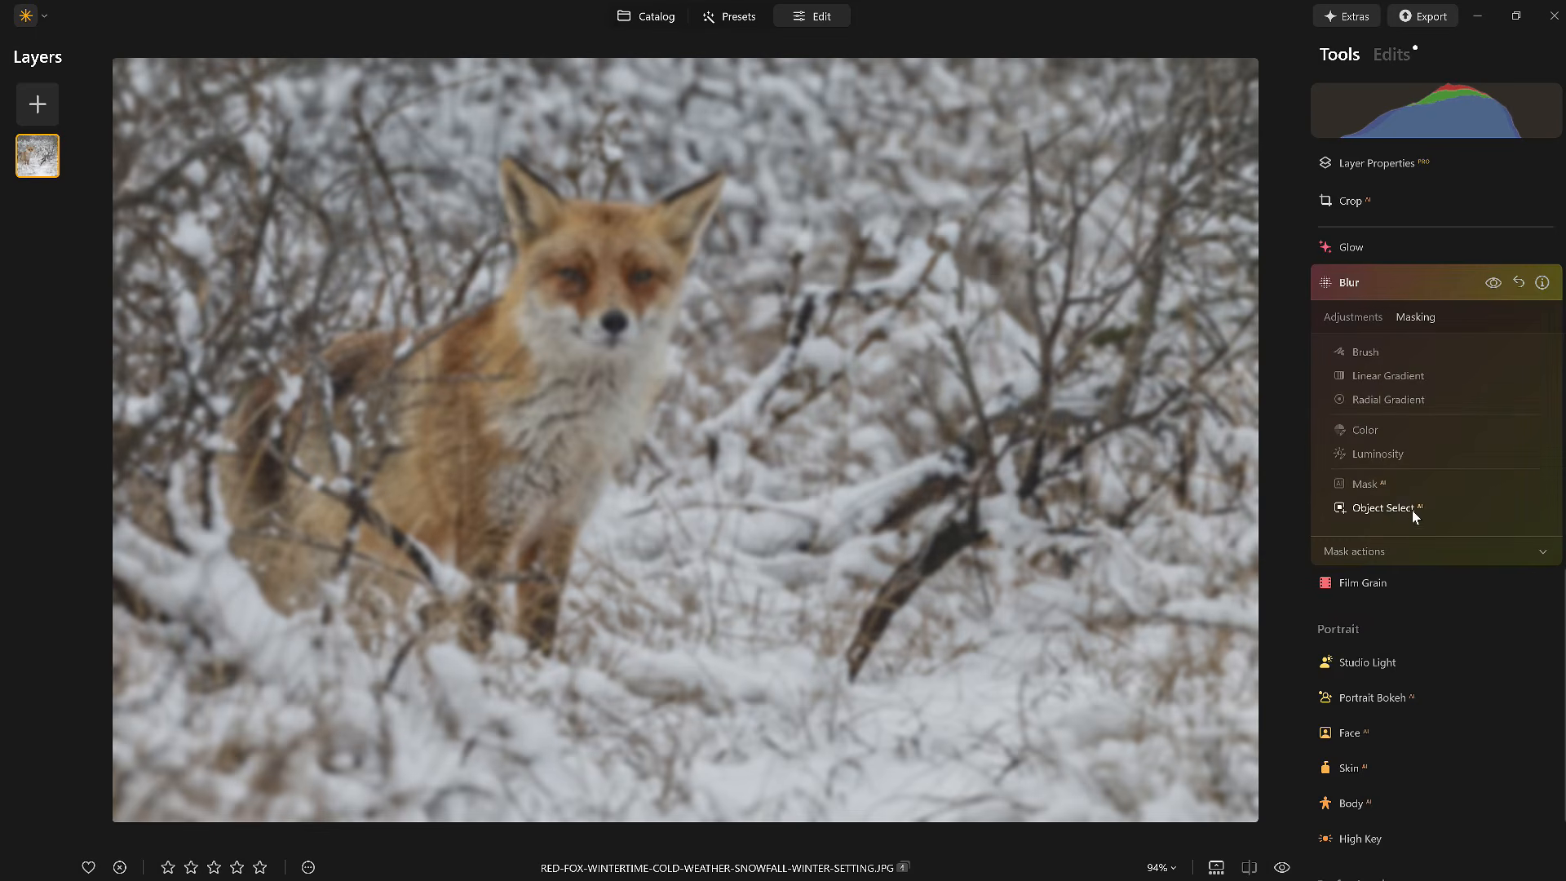
click(1390, 402)
drag(592, 329, 710, 420)
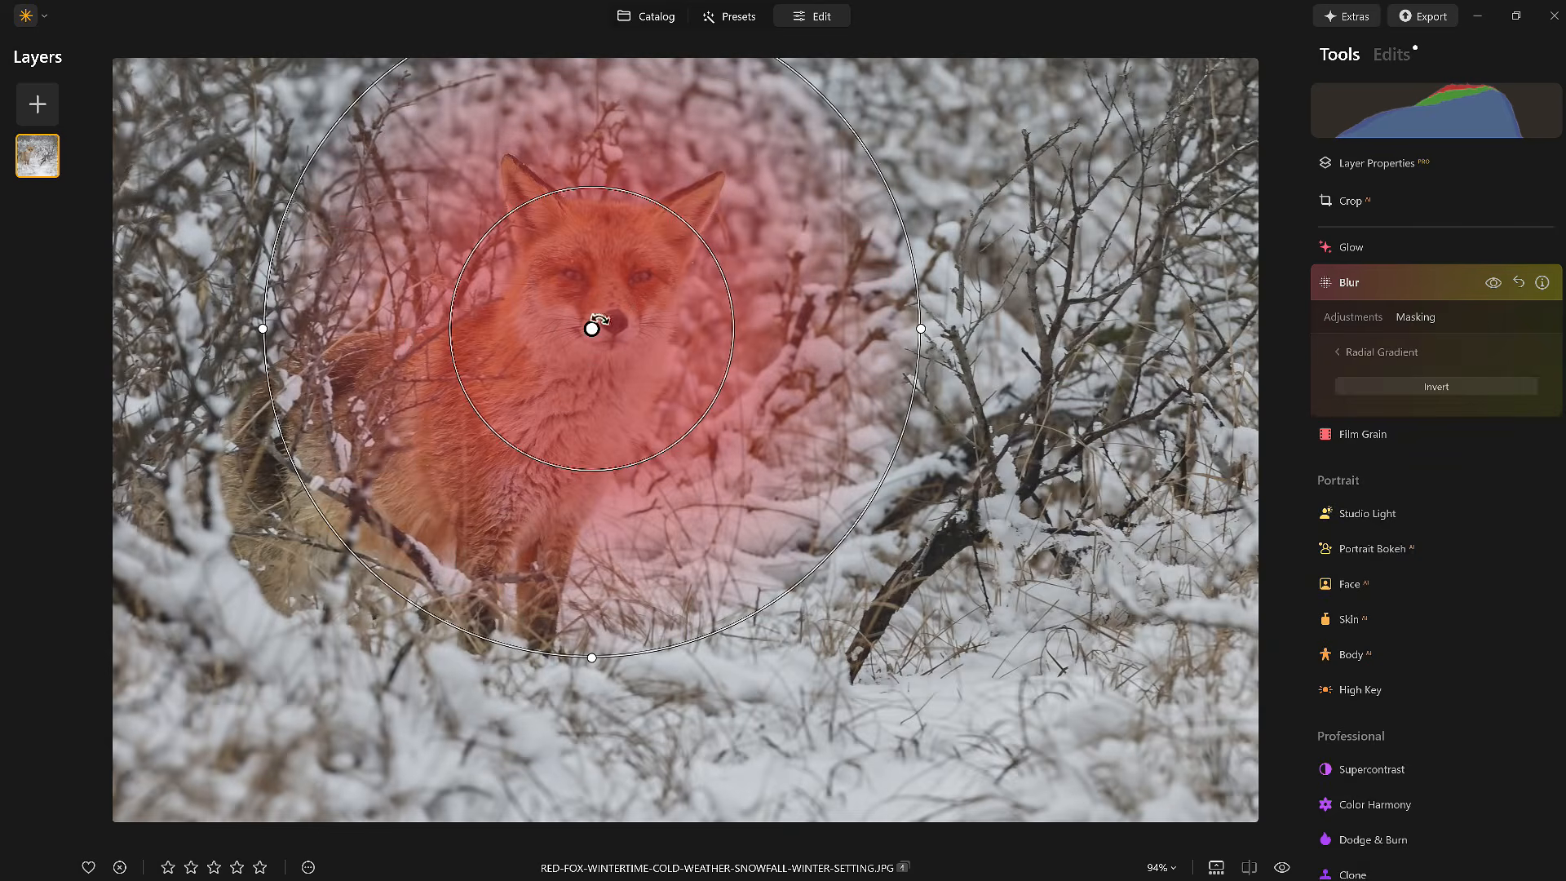
drag(592, 329, 590, 338)
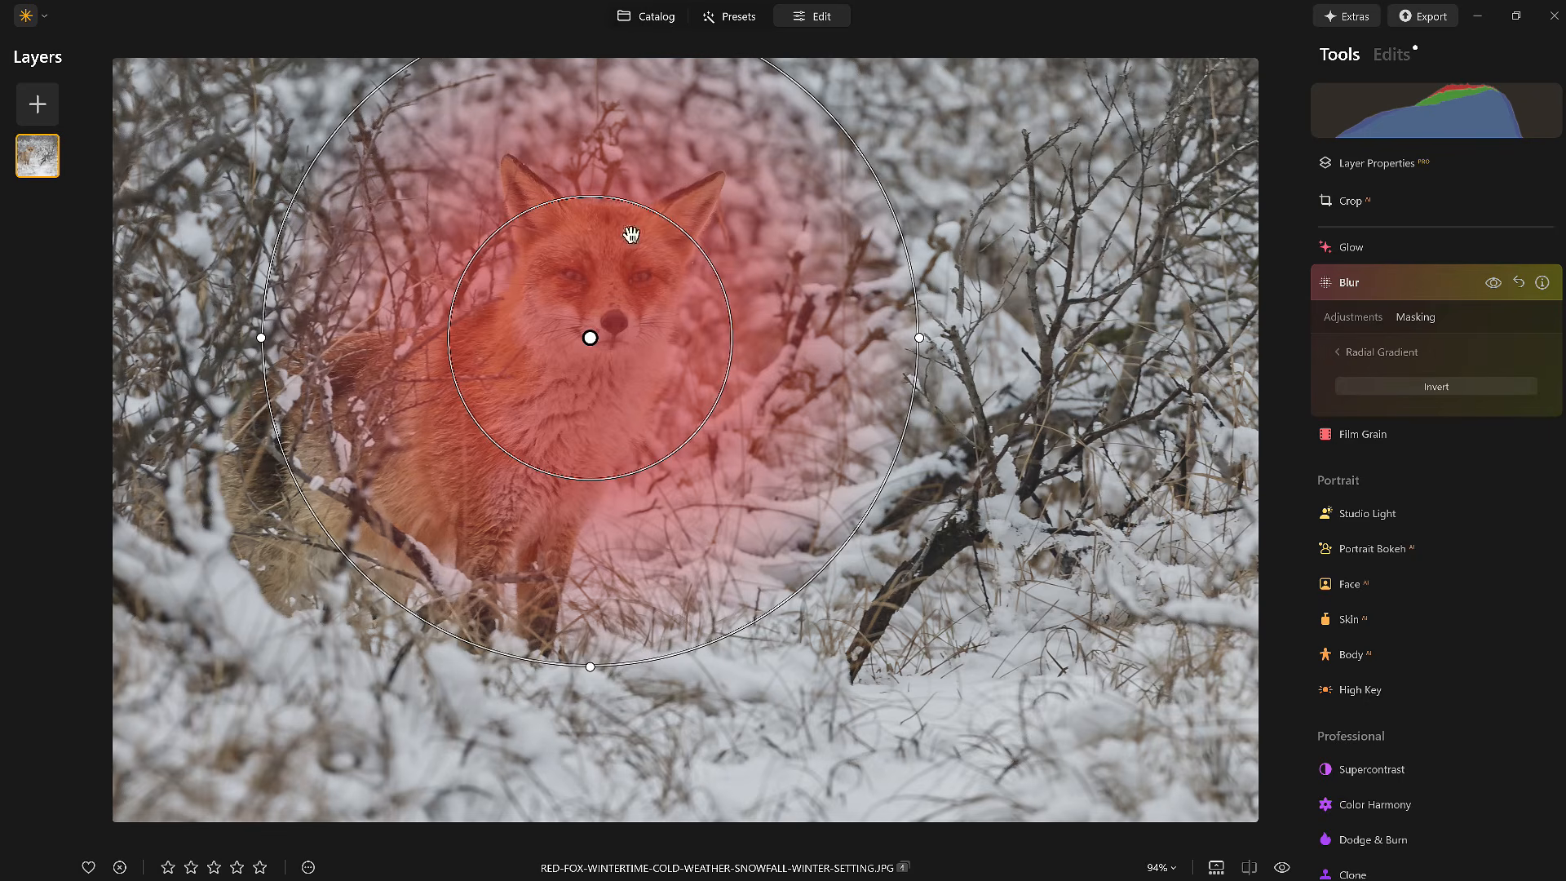
click(1406, 389)
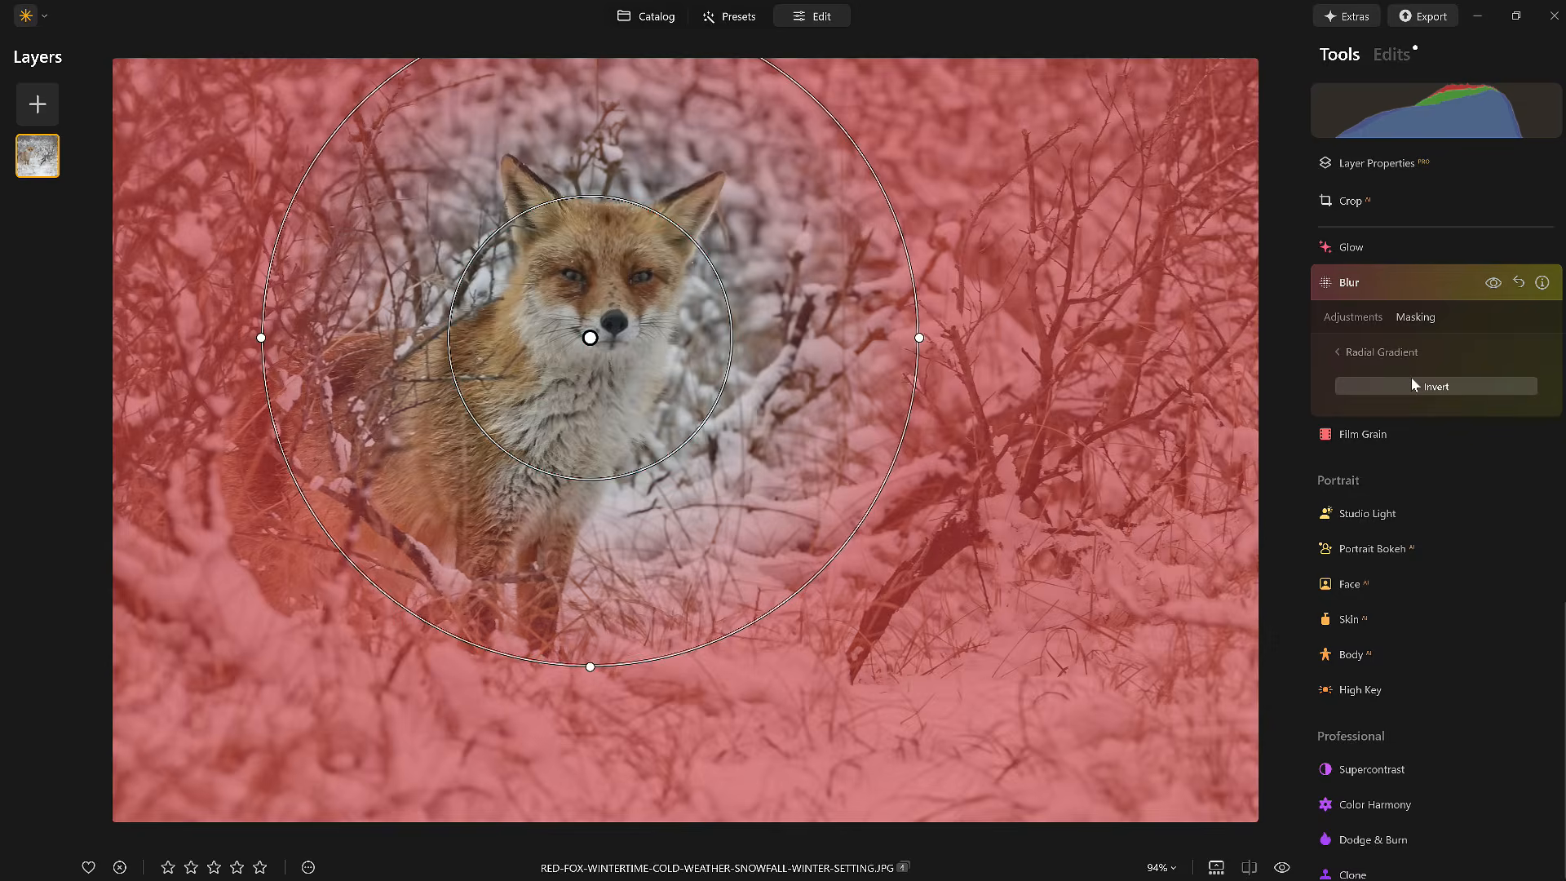
drag(590, 338, 589, 352)
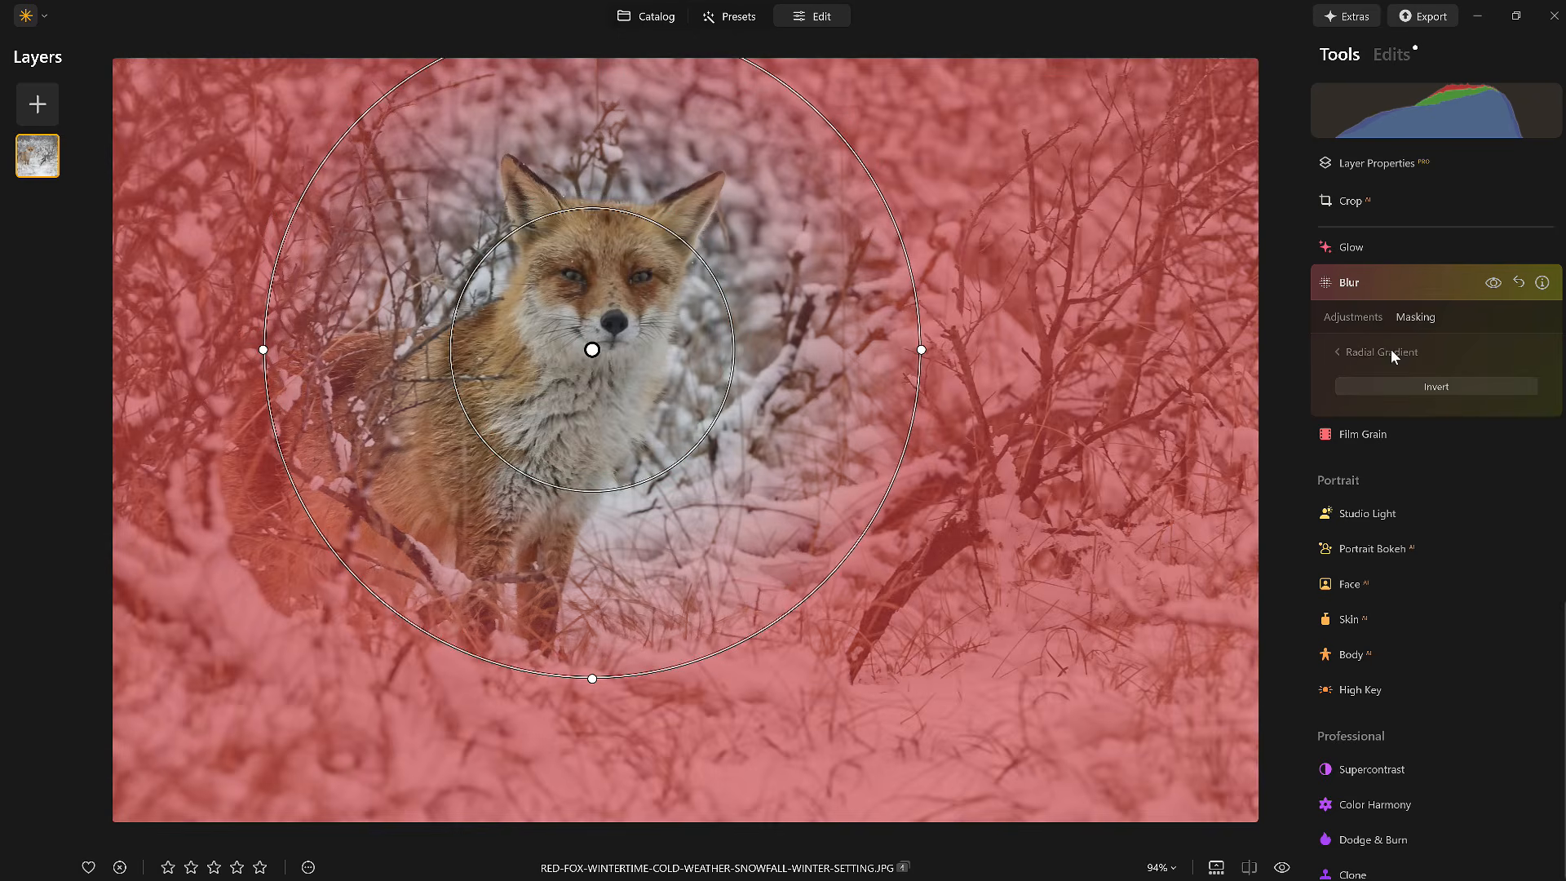
click(1391, 350)
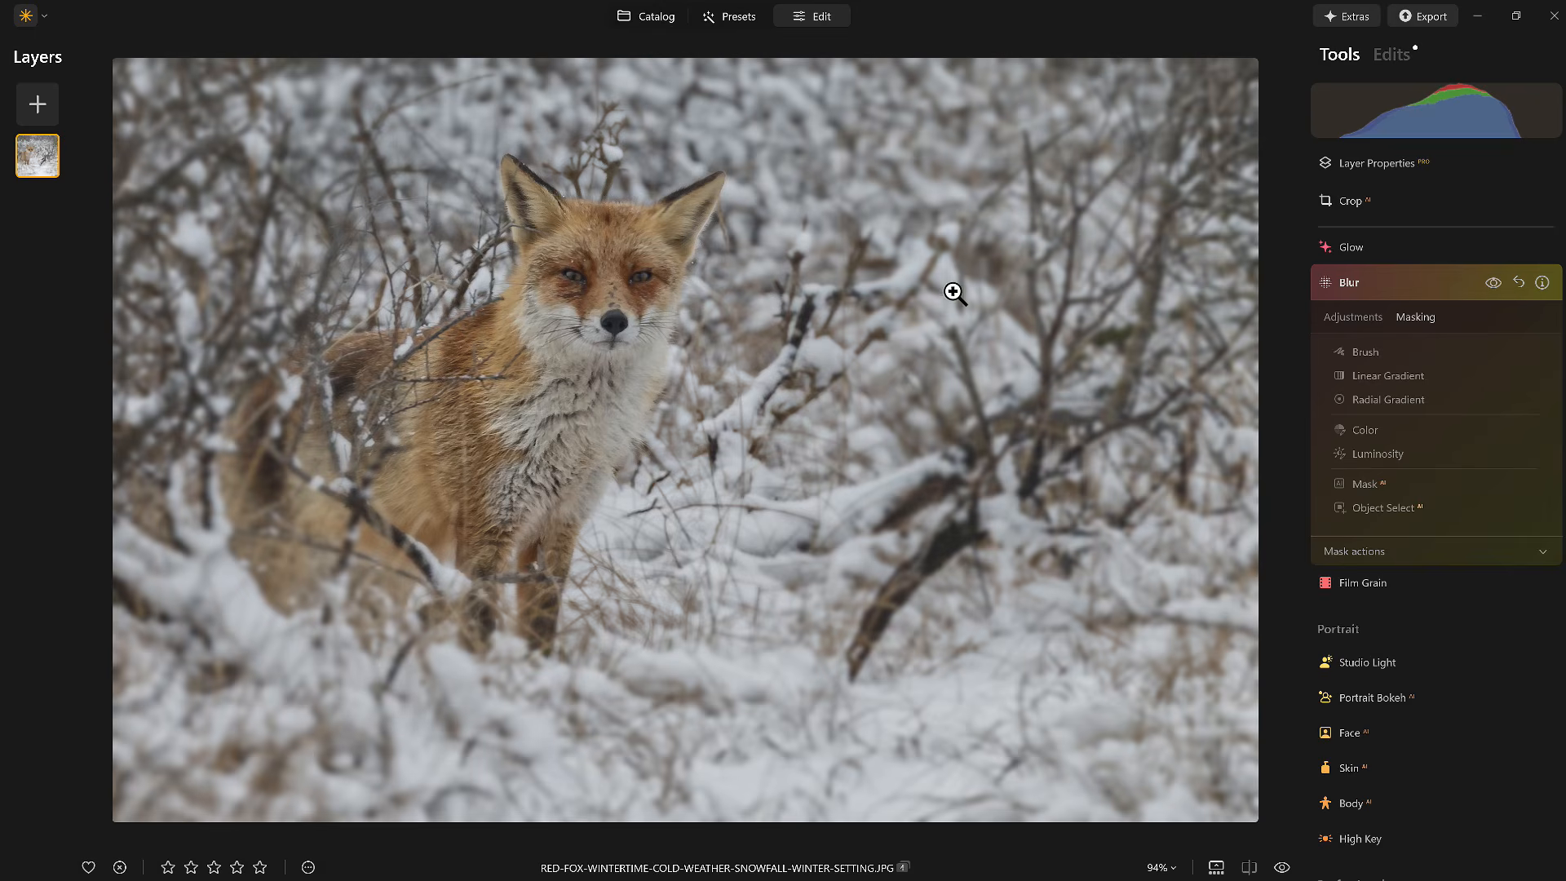
Set the Gaussian blur Amount to 8, compare the photo with and without the blur, and close the tool
click(1369, 323)
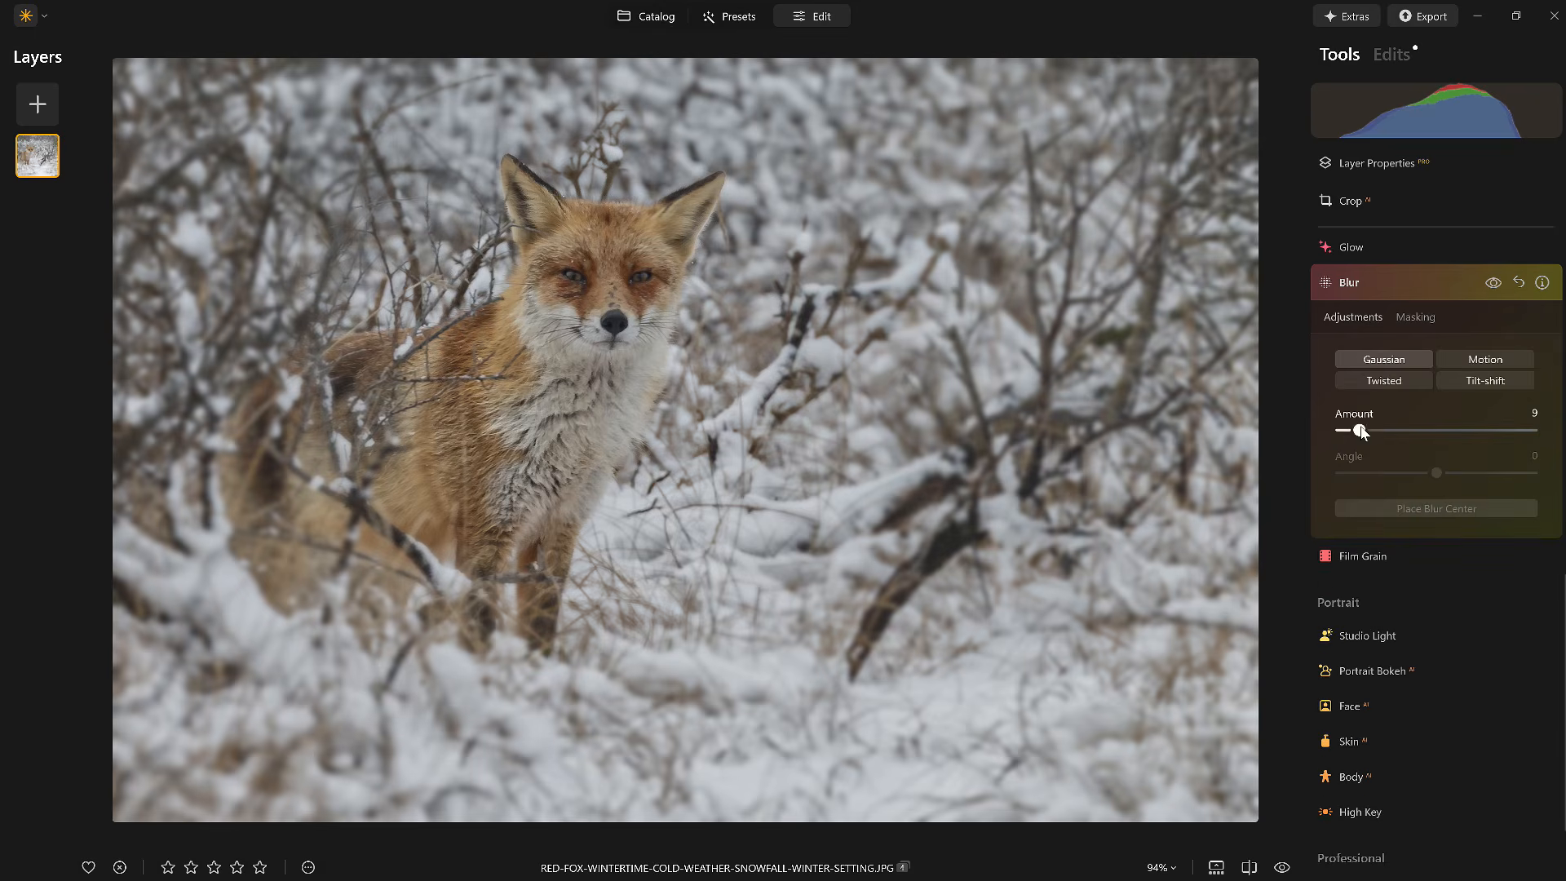
mouse_move(1350, 430)
mouse_down()
mouse_move(1533, 430)
mouse_move(1358, 449)
mouse_up()
click(1493, 283)
click(1493, 283)
click(1493, 283)
click(1493, 283)
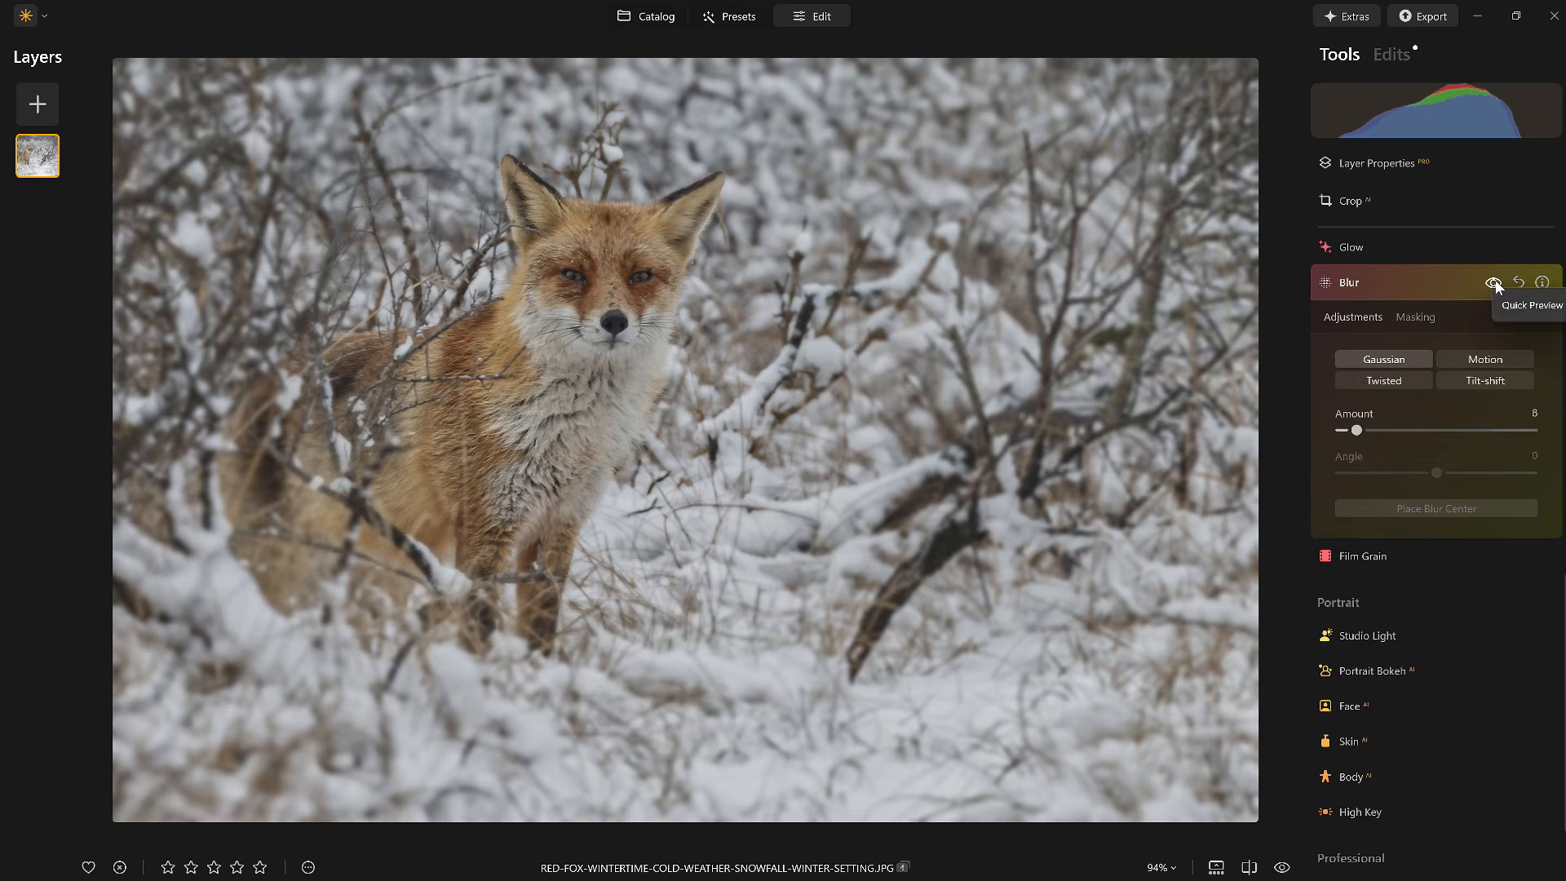
click(1432, 278)
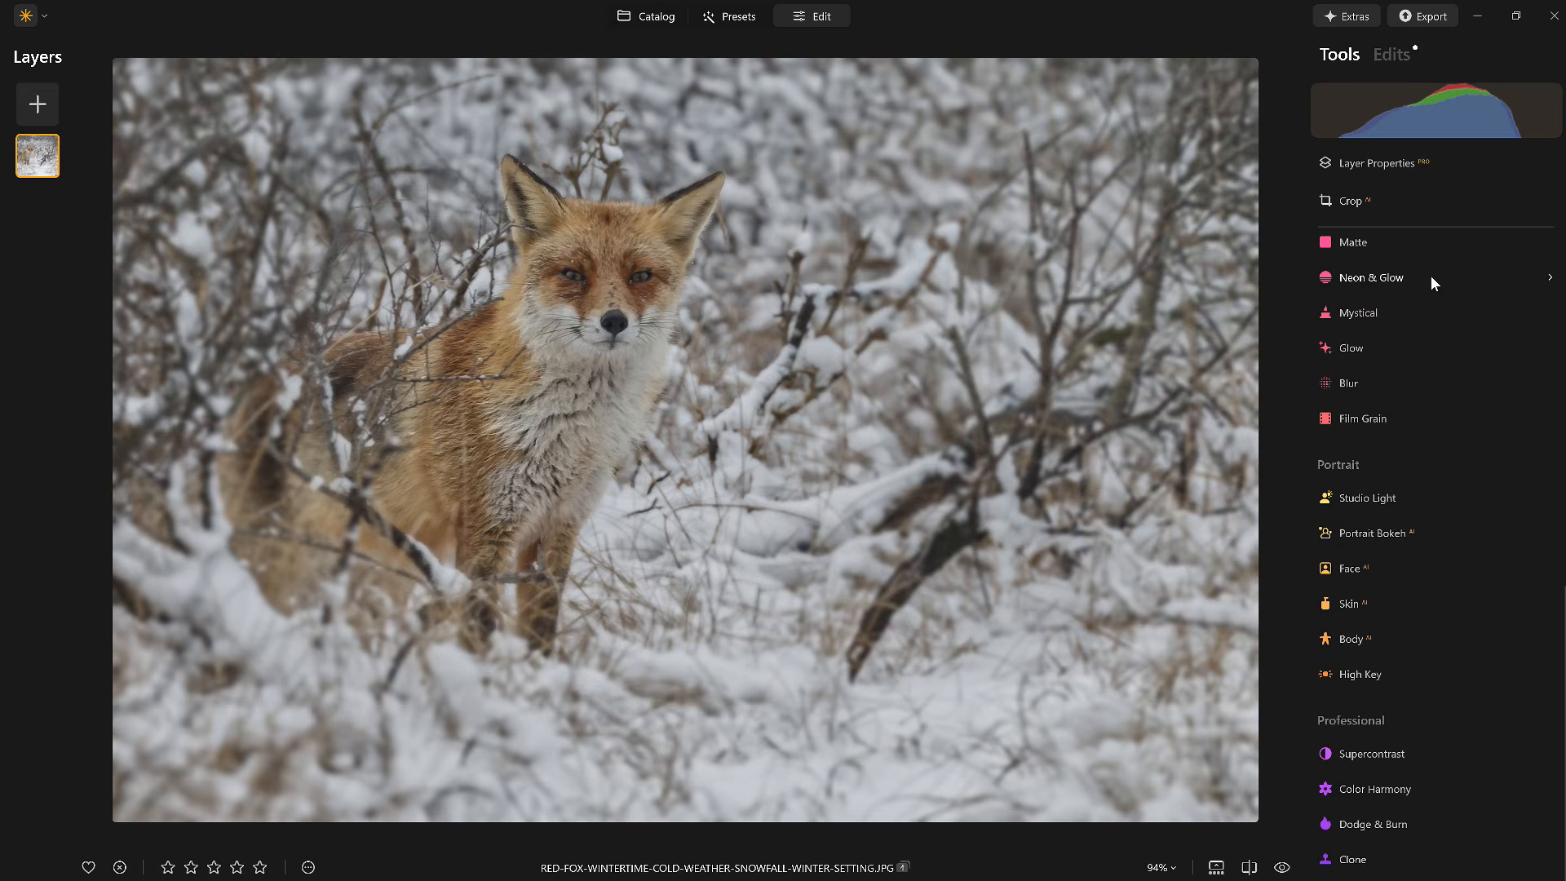
Compare the edited fox photo with its version before the adjustments
click(1279, 867)
click(1281, 869)
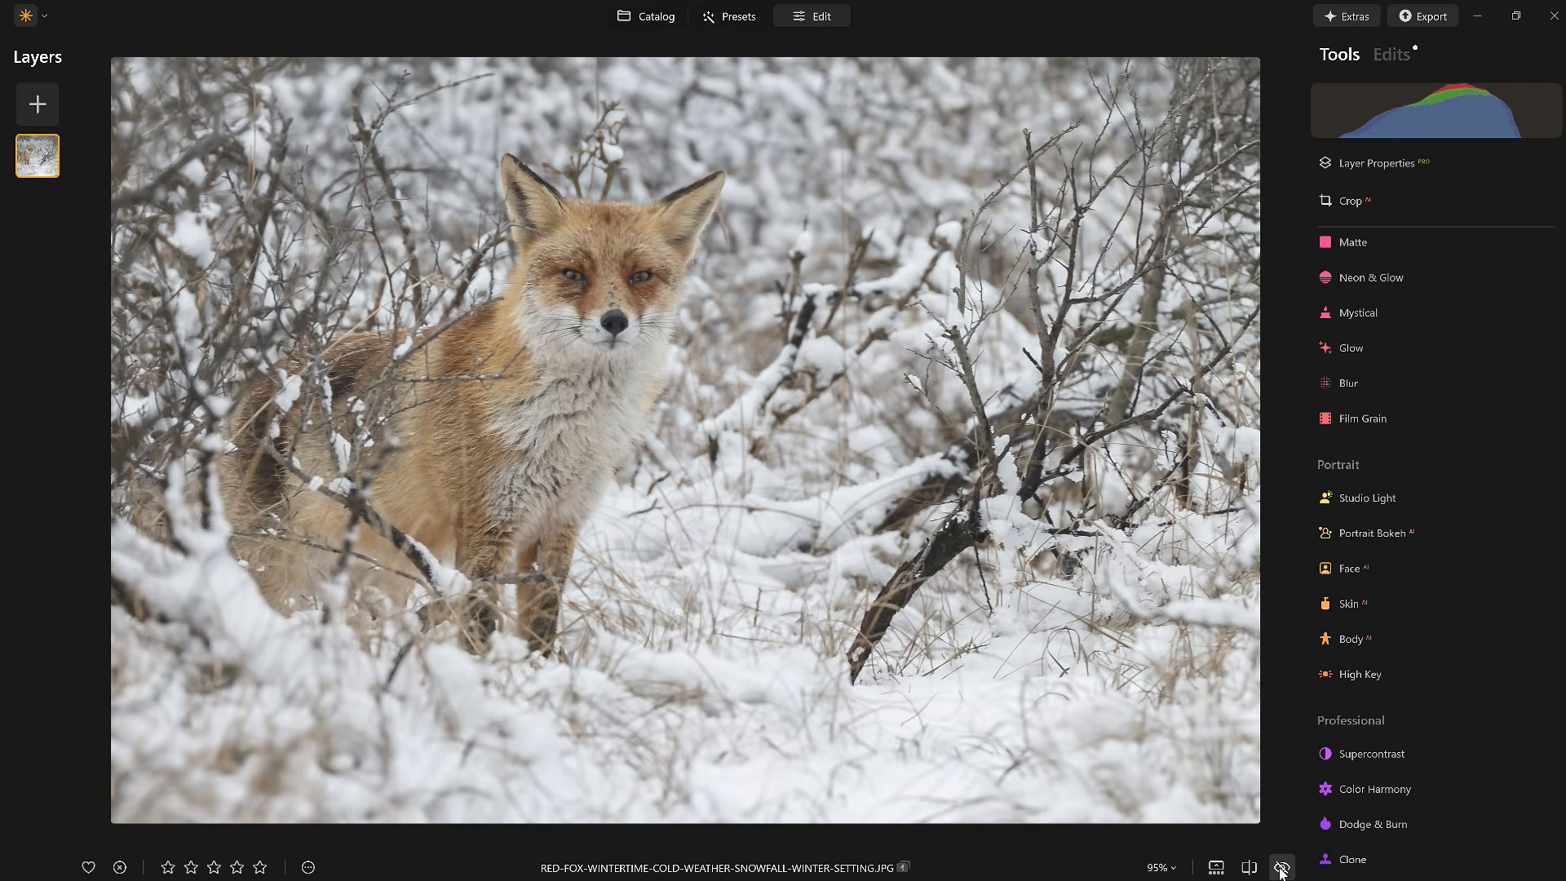
click(1281, 870)
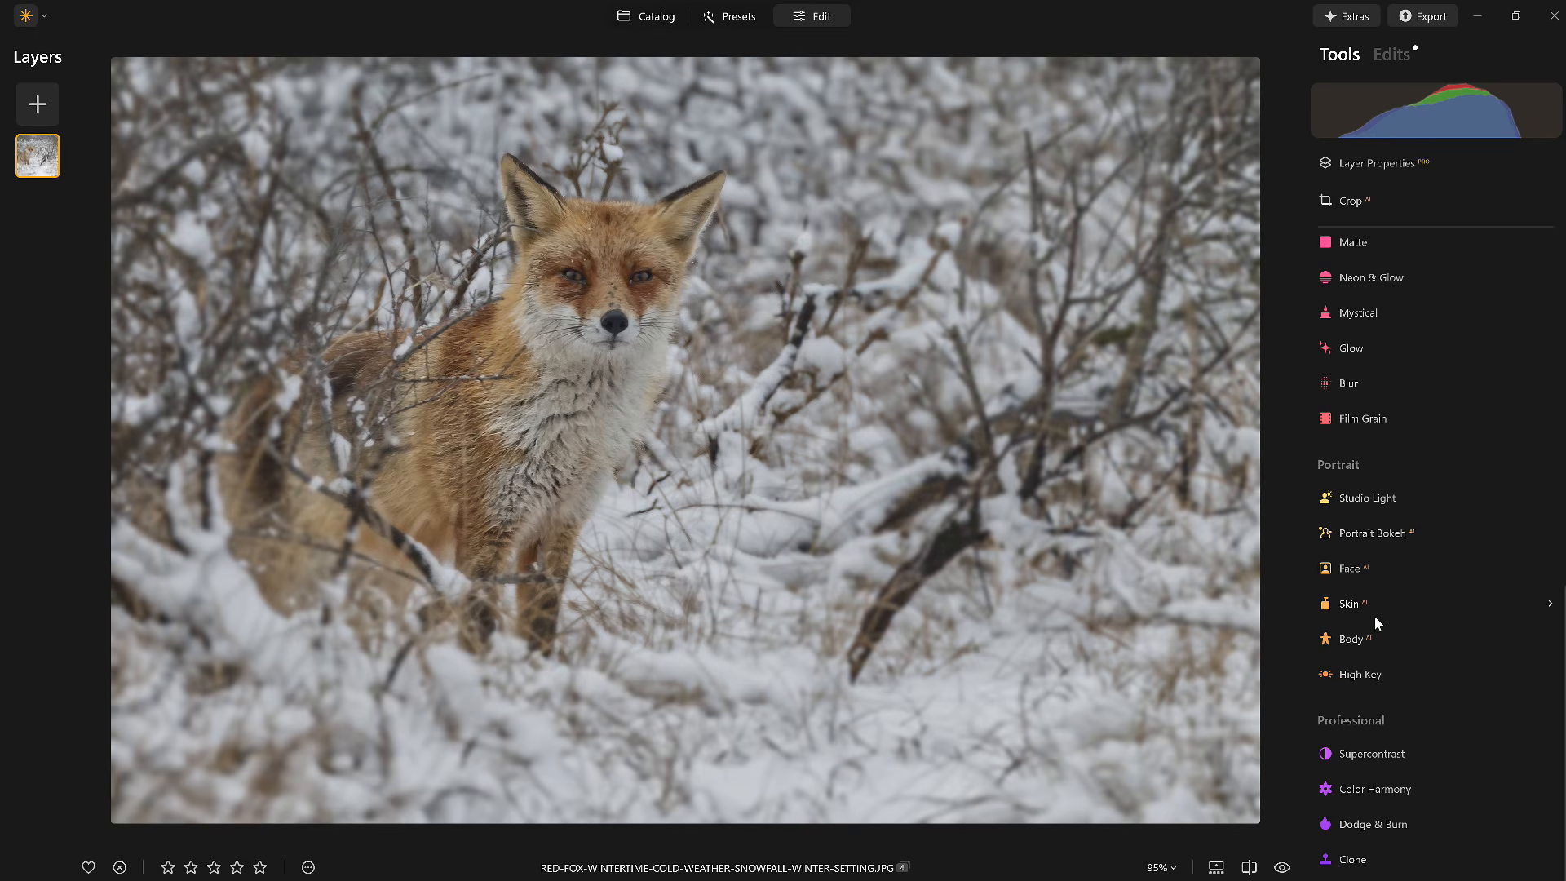
scroll(1375, 624, up, 2)
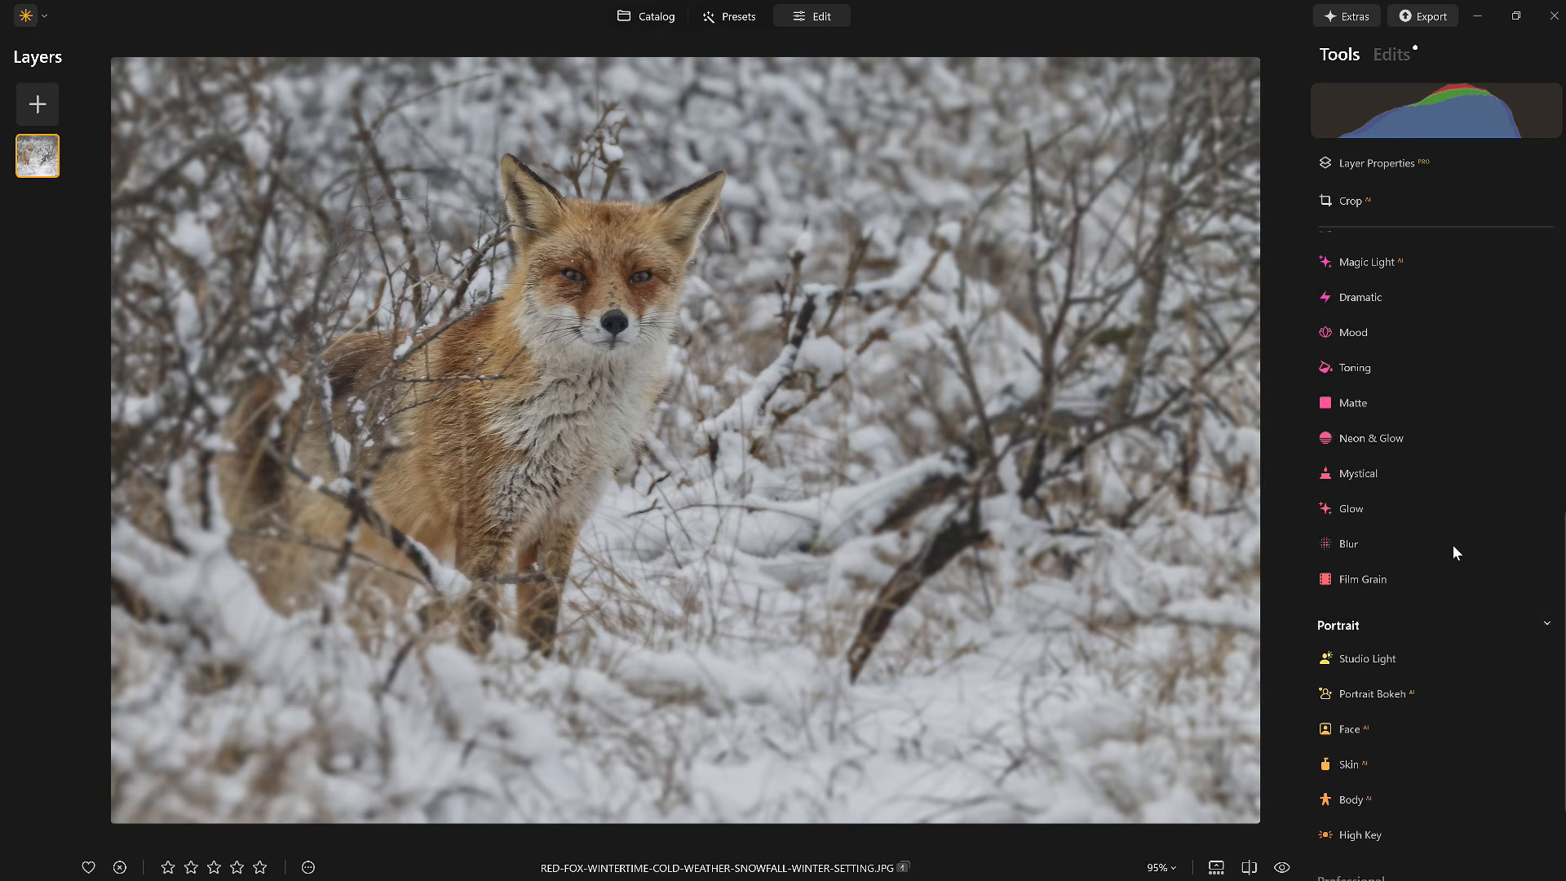
Apply the Smokey creative LUT with Mood at Amount 36 and Contrast 8, and compare the photo with and without it
click(1352, 331)
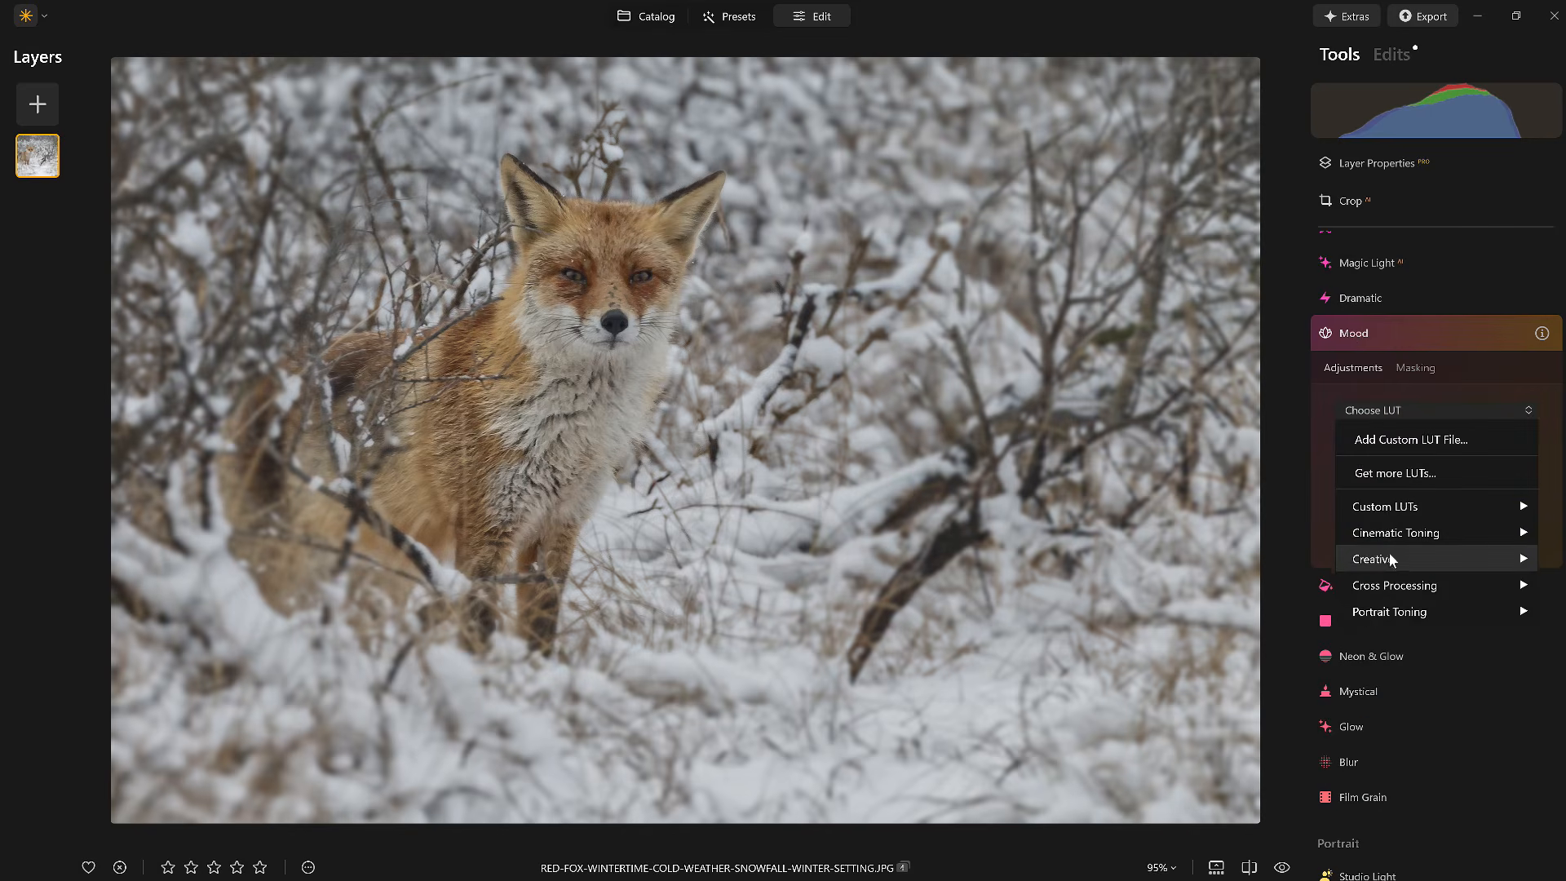
mouse_move(1400, 551)
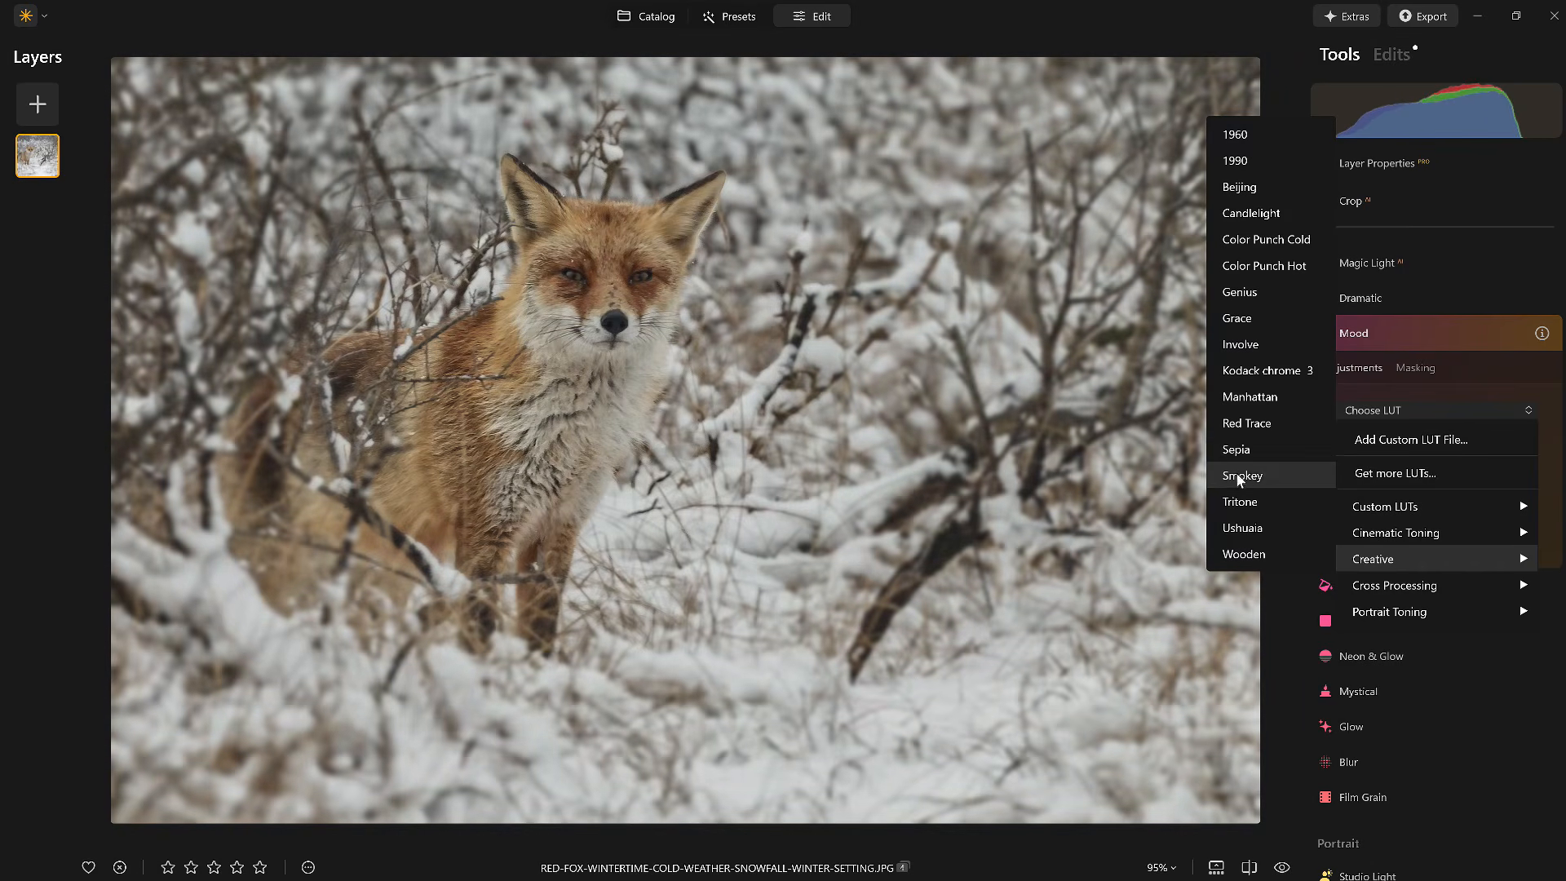
click(1243, 476)
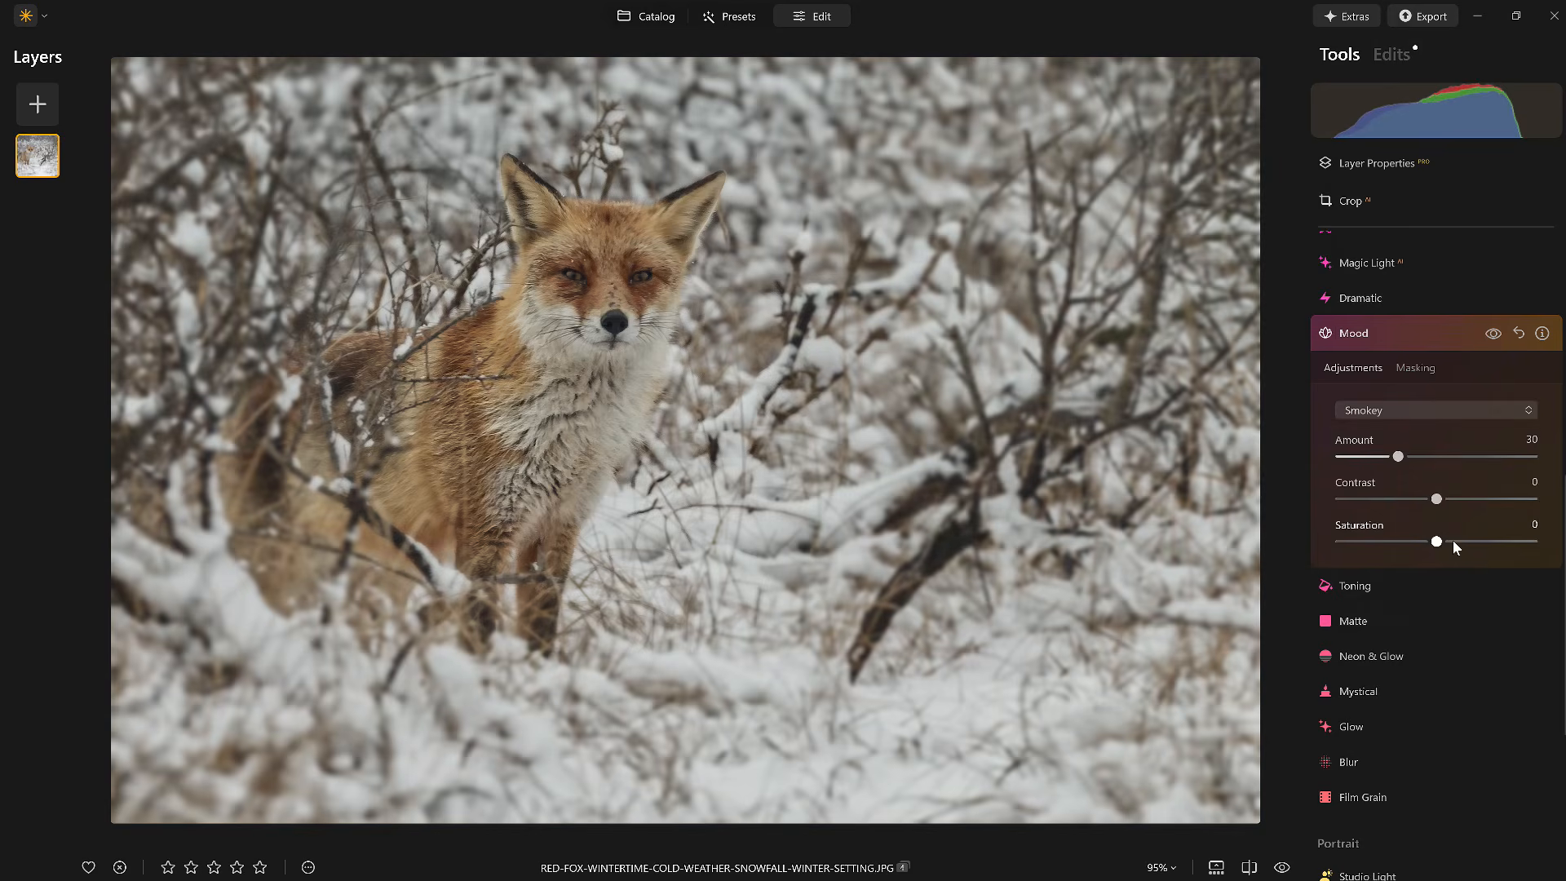
drag(1440, 506, 1445, 500)
drag(1400, 462, 1411, 458)
click(1491, 335)
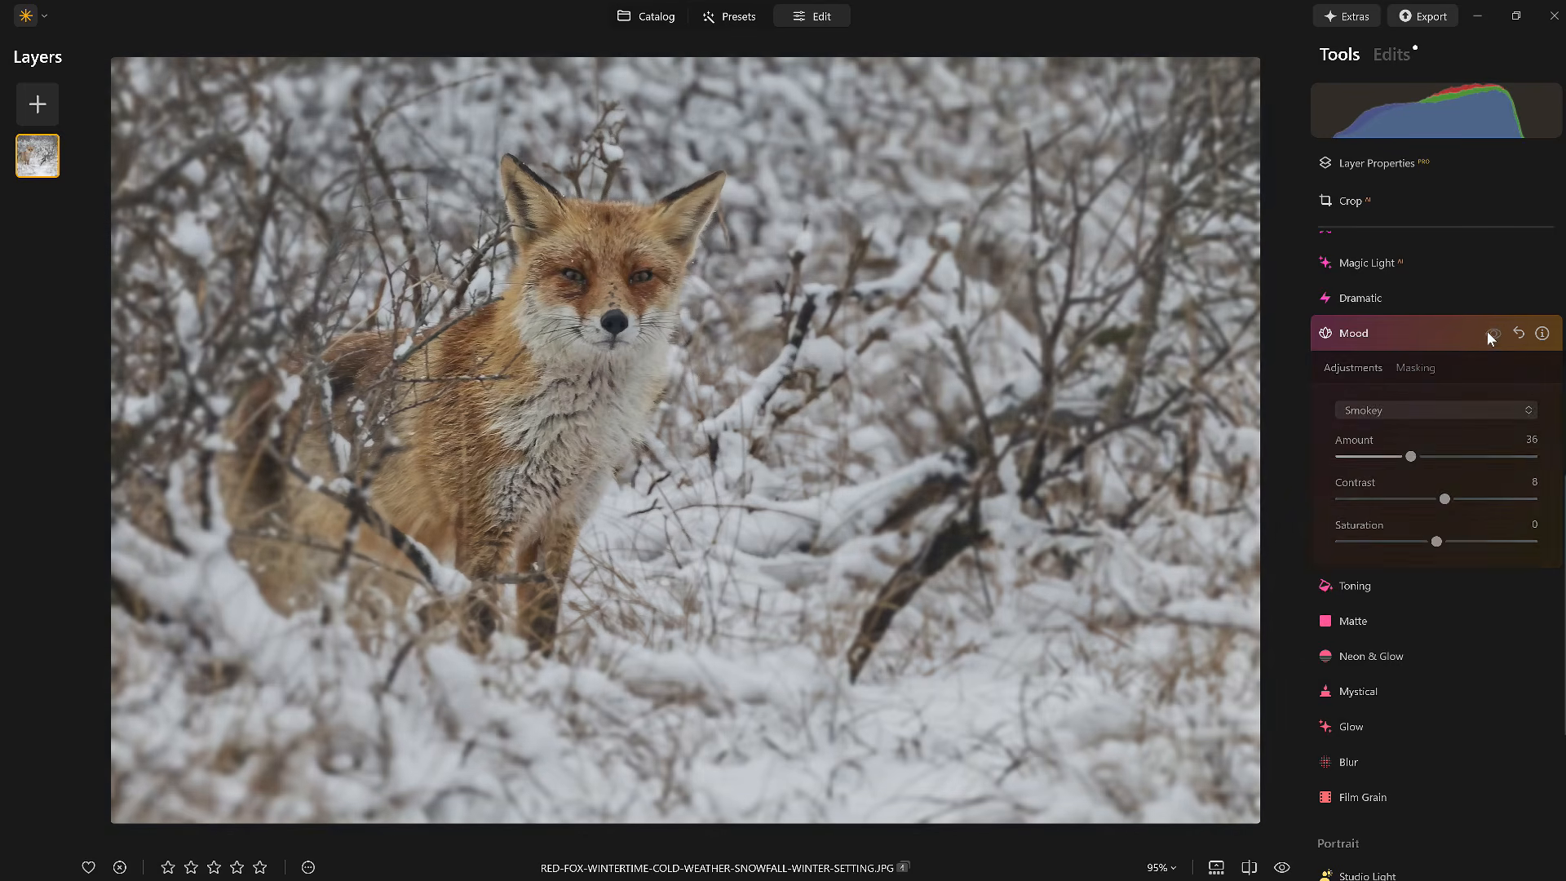
click(1486, 331)
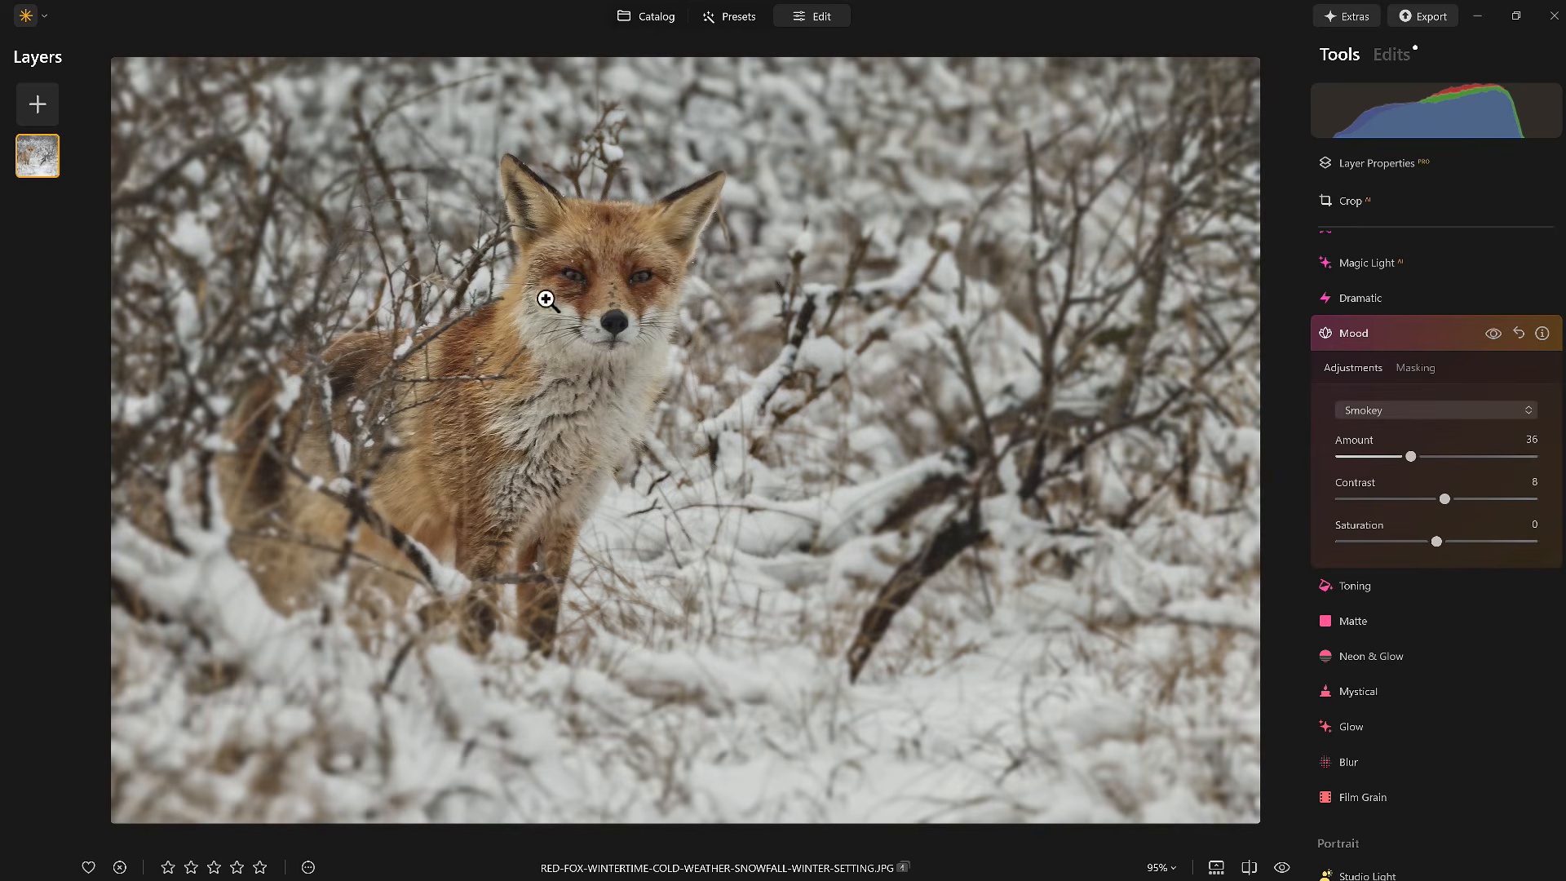
Partly erase the Mood effect from the fox's face with a mask brush at Strength 72, check the difference, and close the tool
click(1409, 371)
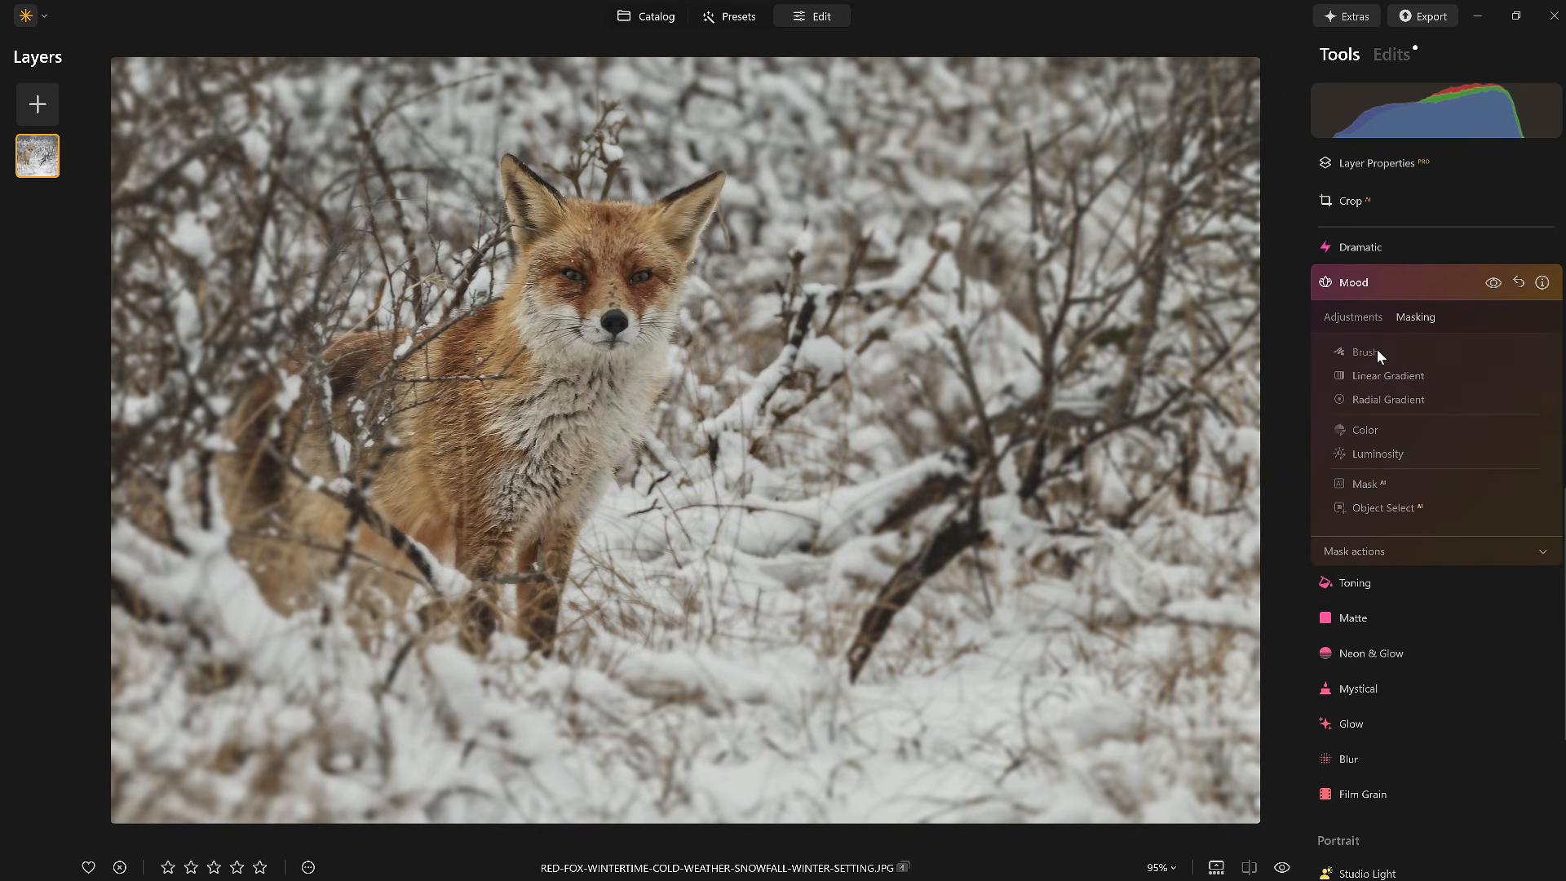
click(1378, 351)
click(1483, 383)
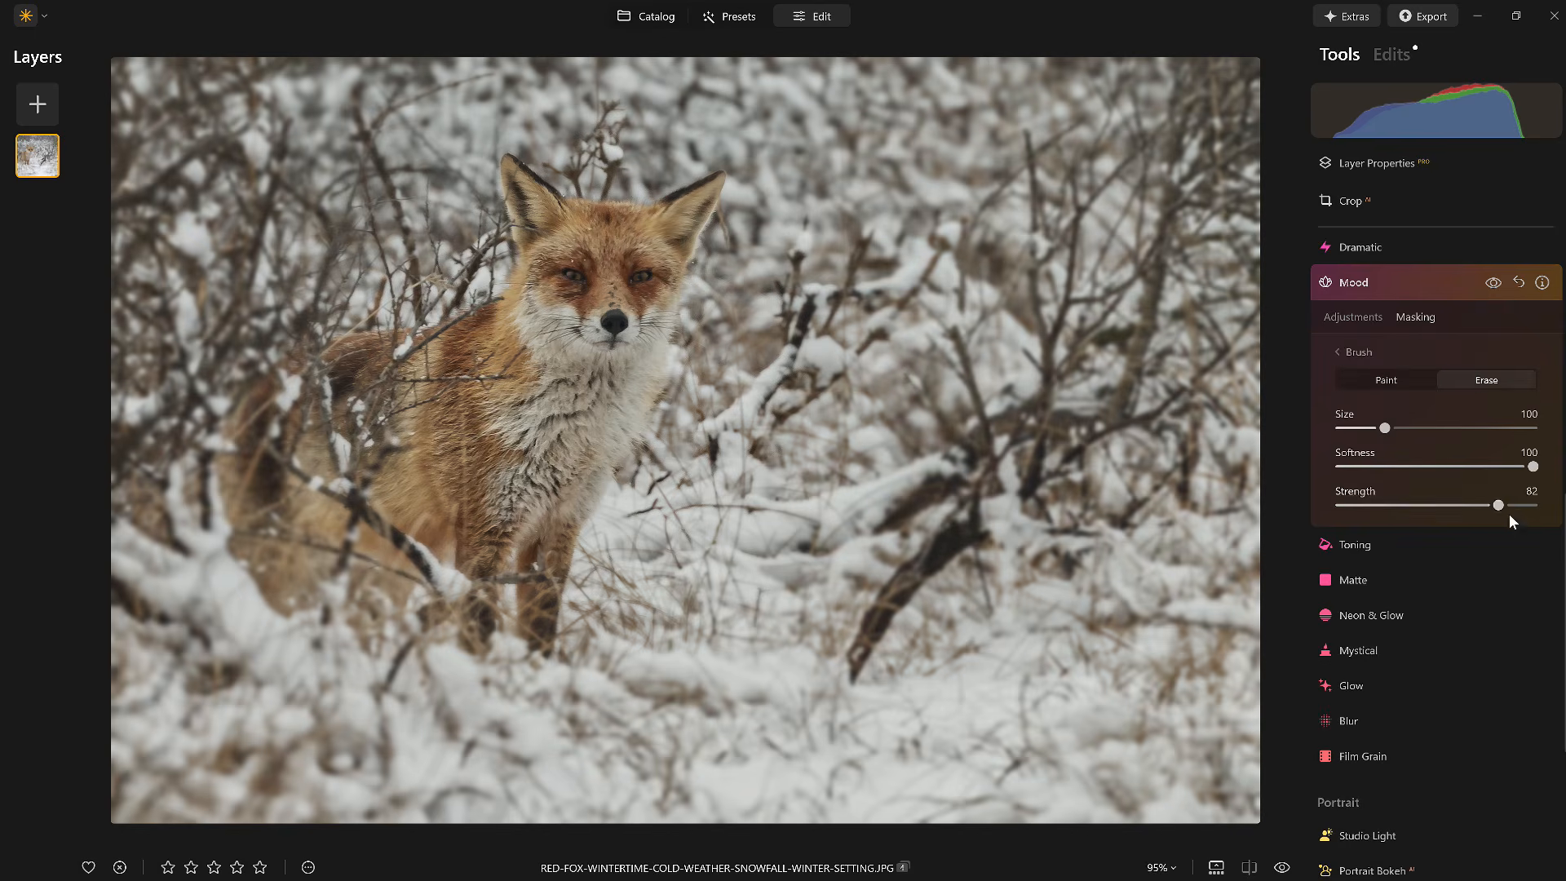
drag(1501, 507, 1470, 512)
mouse_move(552, 207)
mouse_down()
mouse_move(519, 267)
mouse_move(607, 268)
mouse_move(617, 243)
mouse_move(576, 215)
mouse_move(599, 273)
mouse_move(565, 306)
mouse_move(512, 276)
mouse_move(528, 230)
mouse_move(573, 211)
mouse_move(609, 272)
mouse_move(580, 311)
mouse_move(724, 340)
mouse_up()
mouse_move(525, 209)
mouse_down()
mouse_move(610, 267)
mouse_move(548, 248)
mouse_move(854, 339)
mouse_up()
drag(1472, 509, 1481, 507)
drag(543, 238, 931, 301)
click(1492, 284)
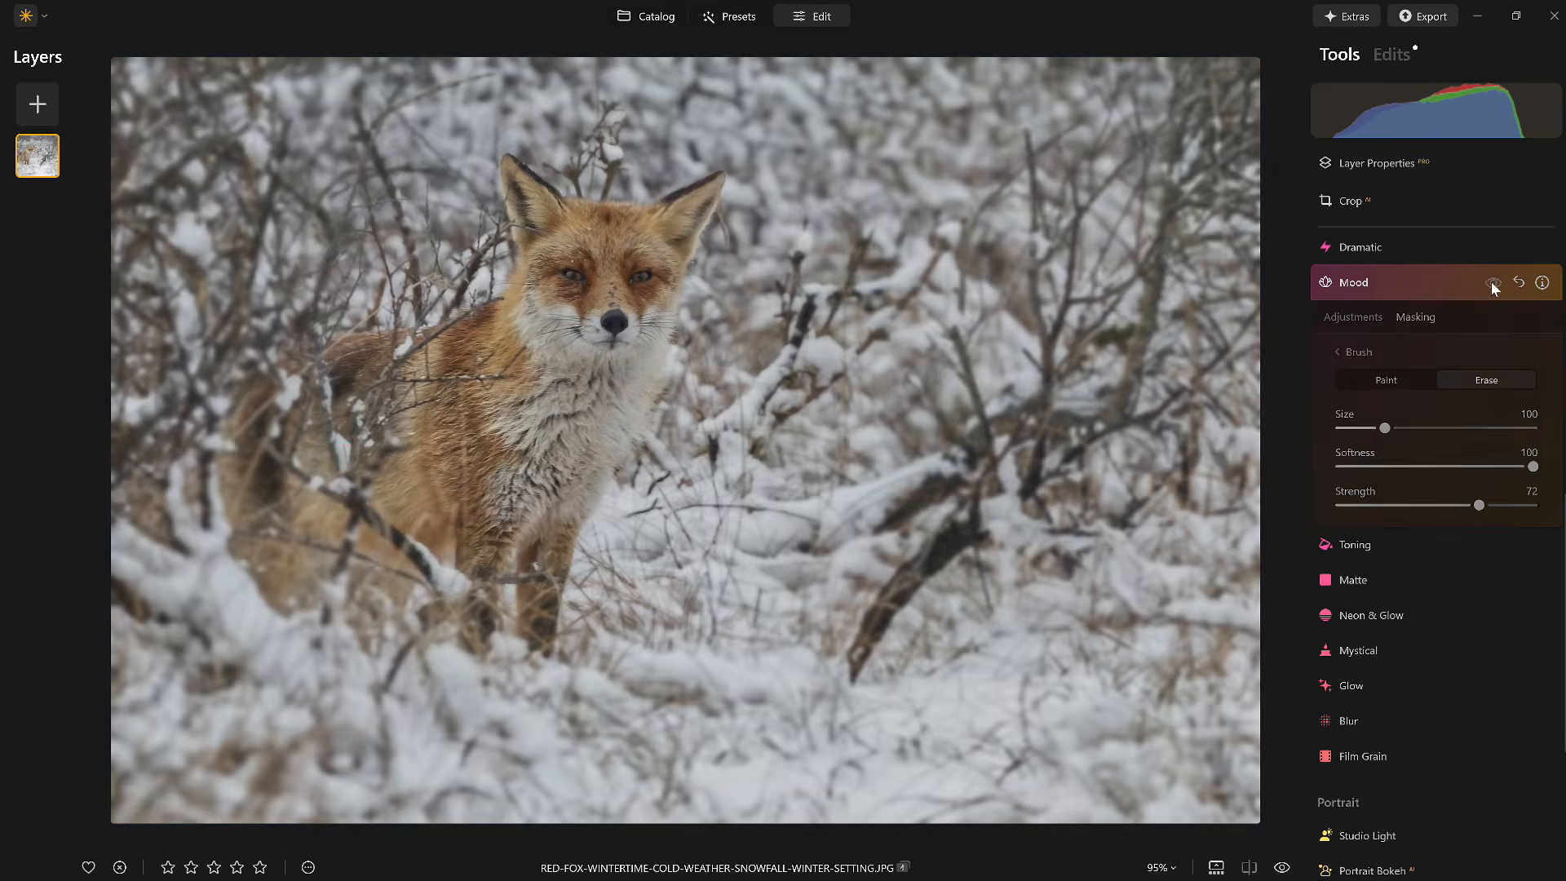
click(1440, 287)
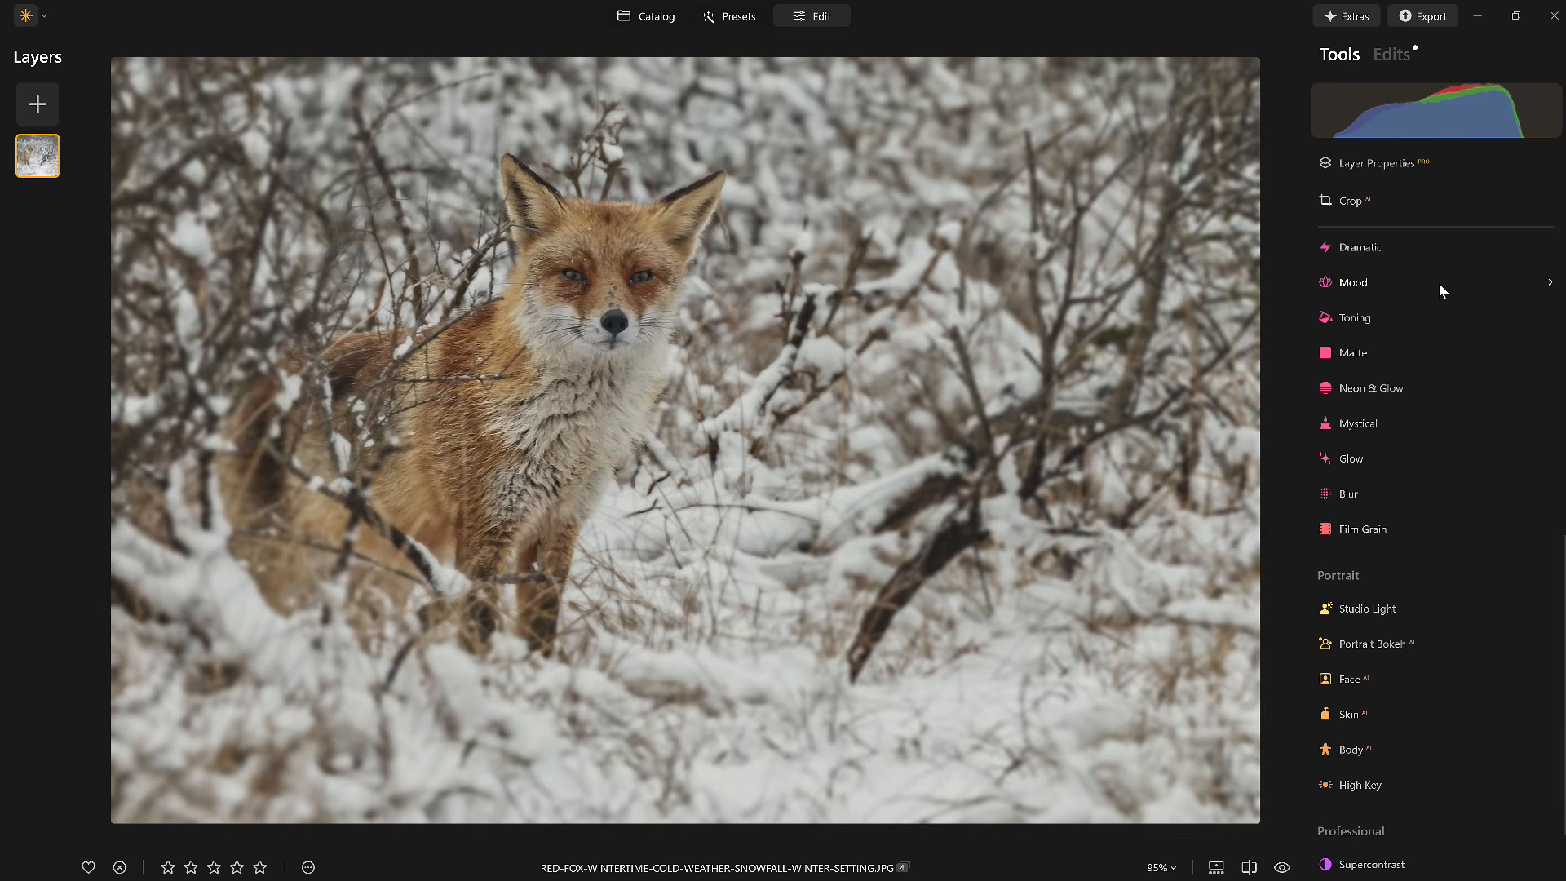
Add a Mystical effect to the photo with an Amount of 55 and a Warmth of 11
click(1367, 425)
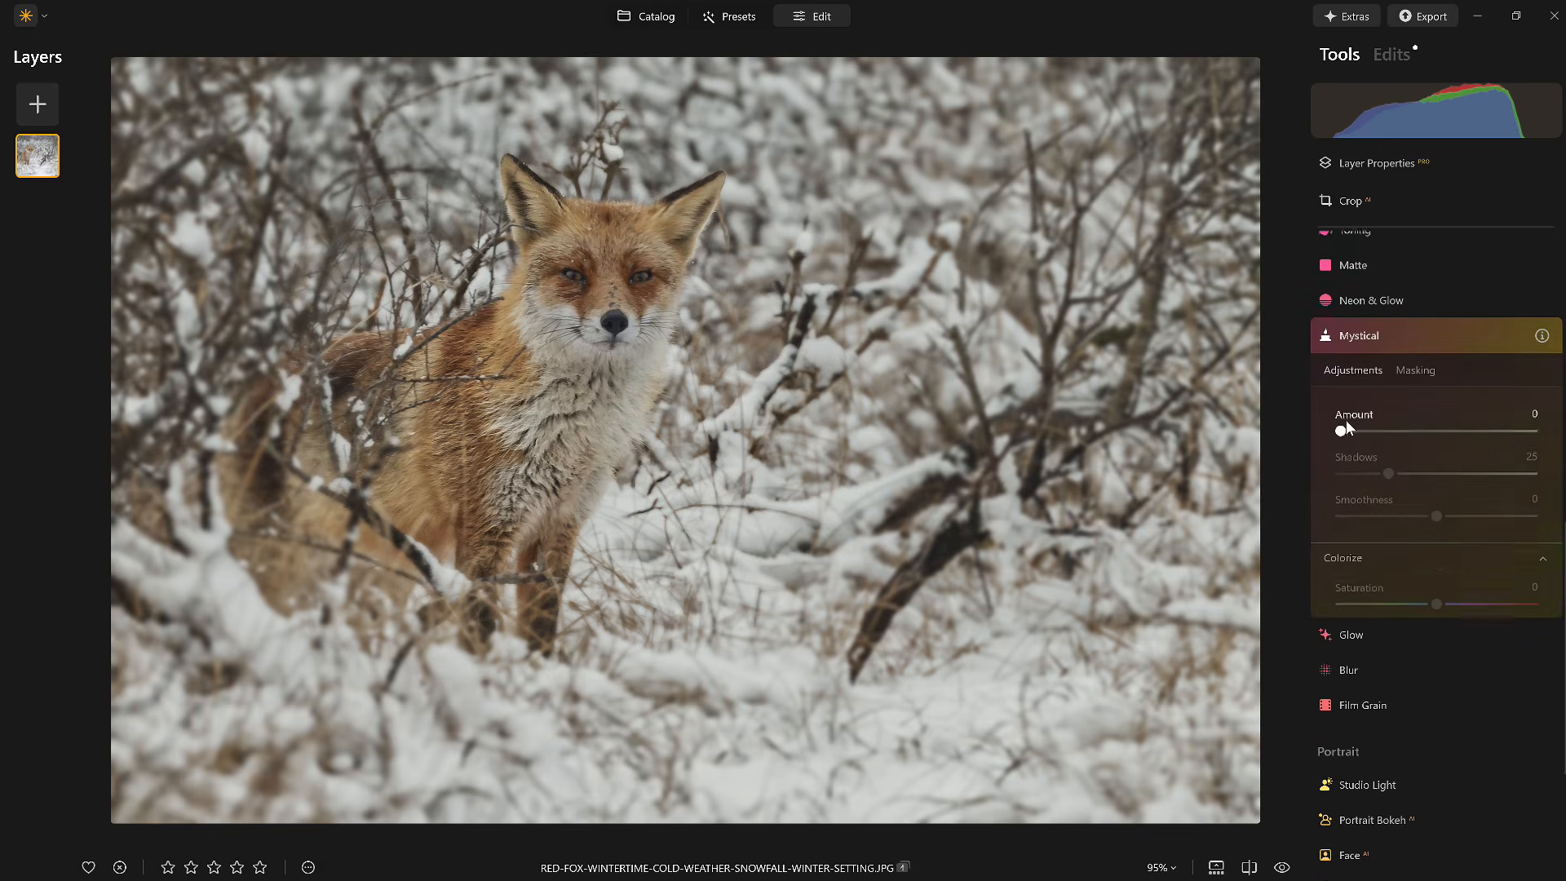
drag(1343, 408, 1455, 429)
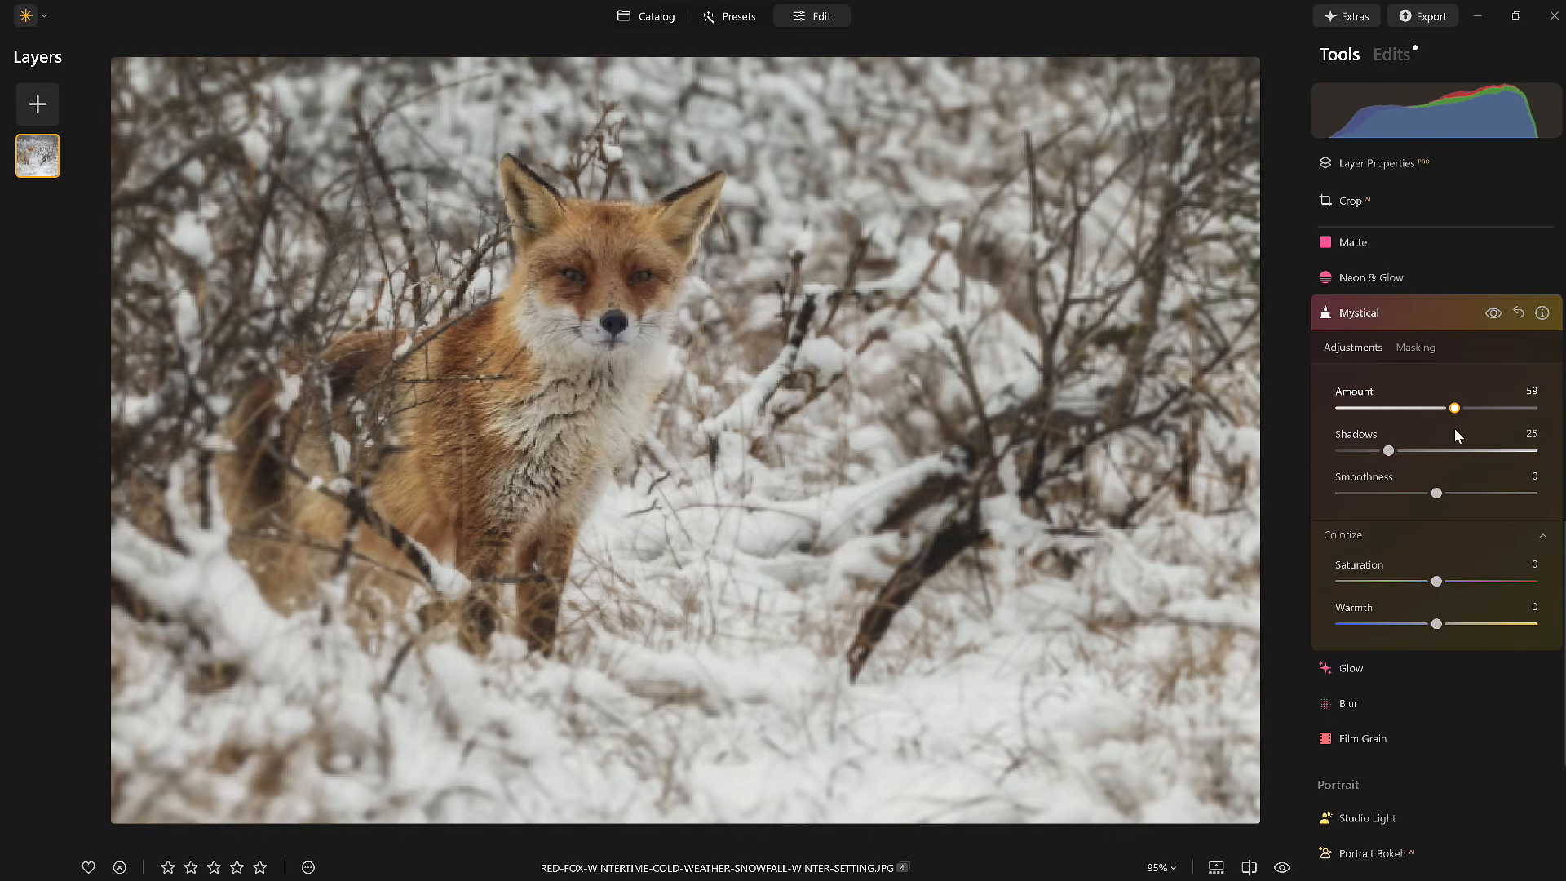
drag(1449, 436, 1447, 436)
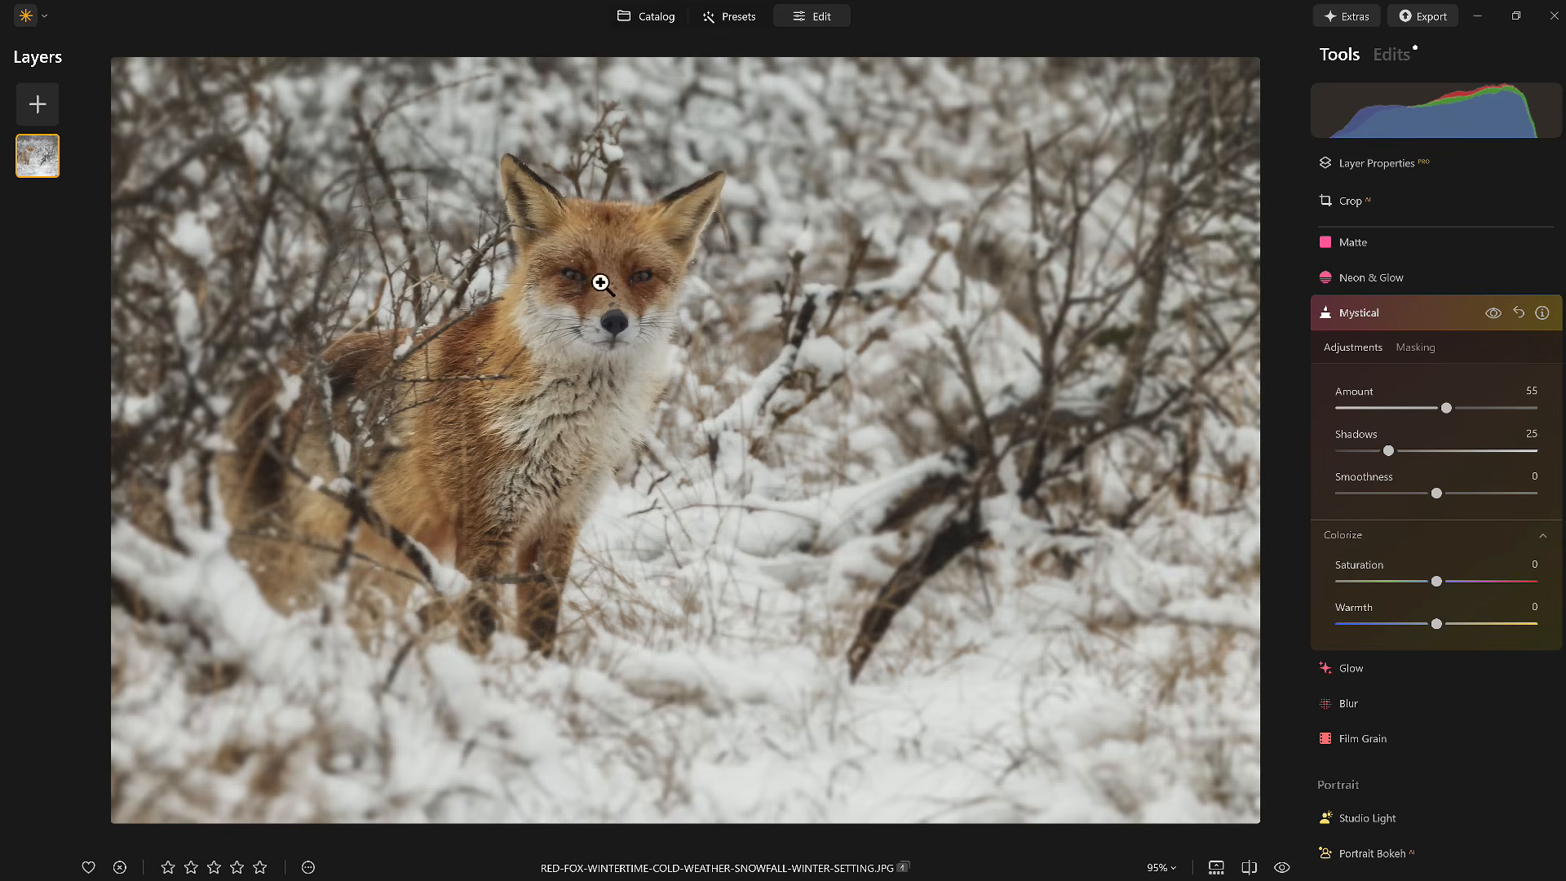
mouse_move(1440, 627)
mouse_down()
mouse_move(1479, 626)
mouse_move(1420, 627)
mouse_move(1450, 626)
mouse_up()
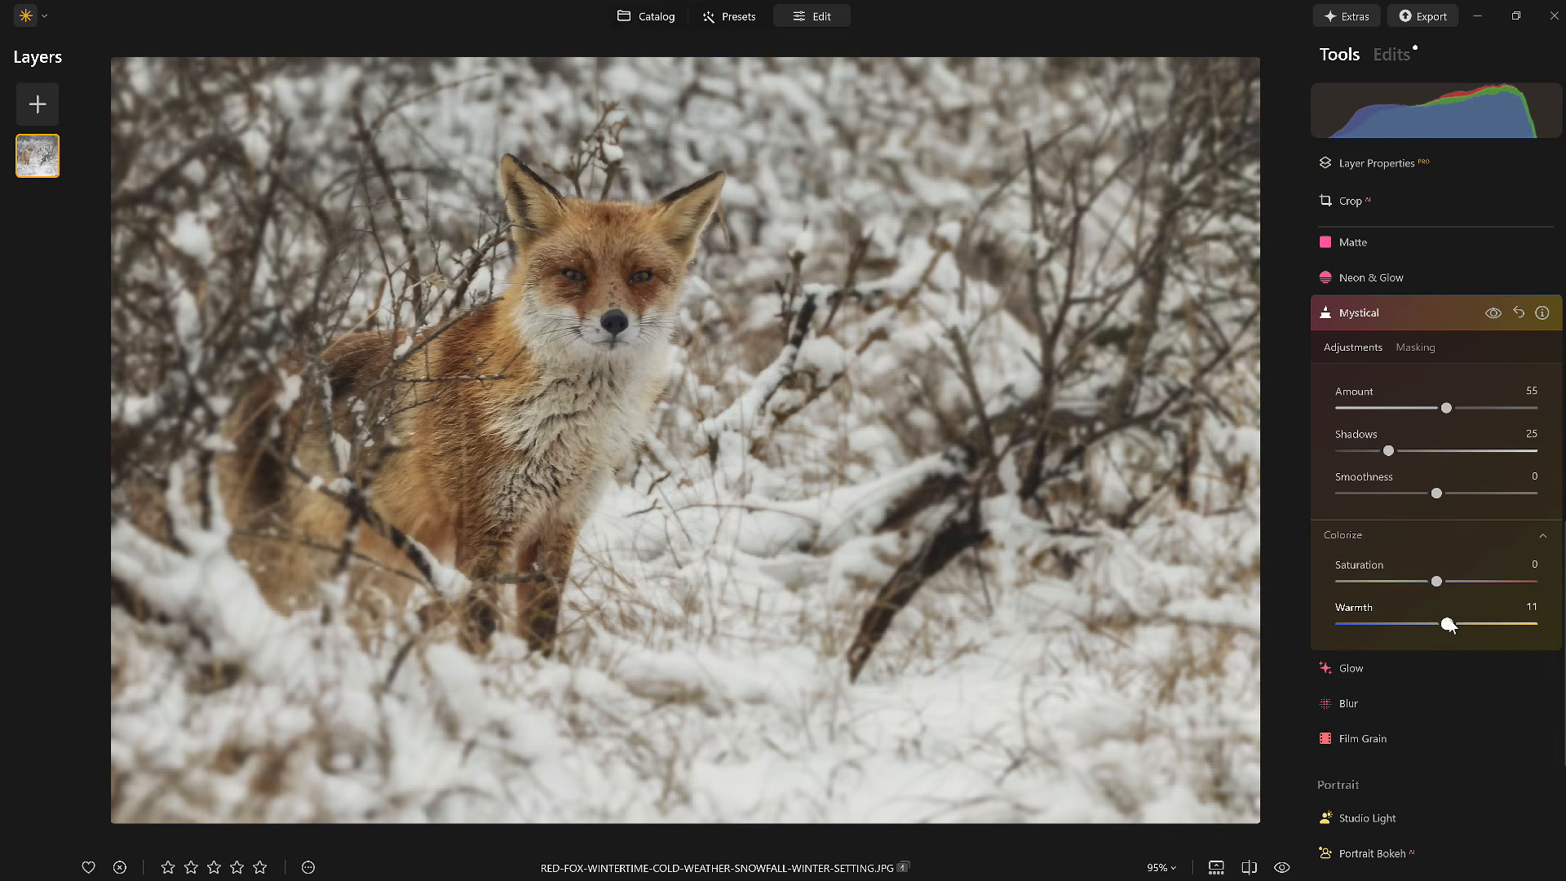
Erase the Mystical effect from the fox's face with a mask brush at Strength 67, and compare with and without the effect
click(1418, 346)
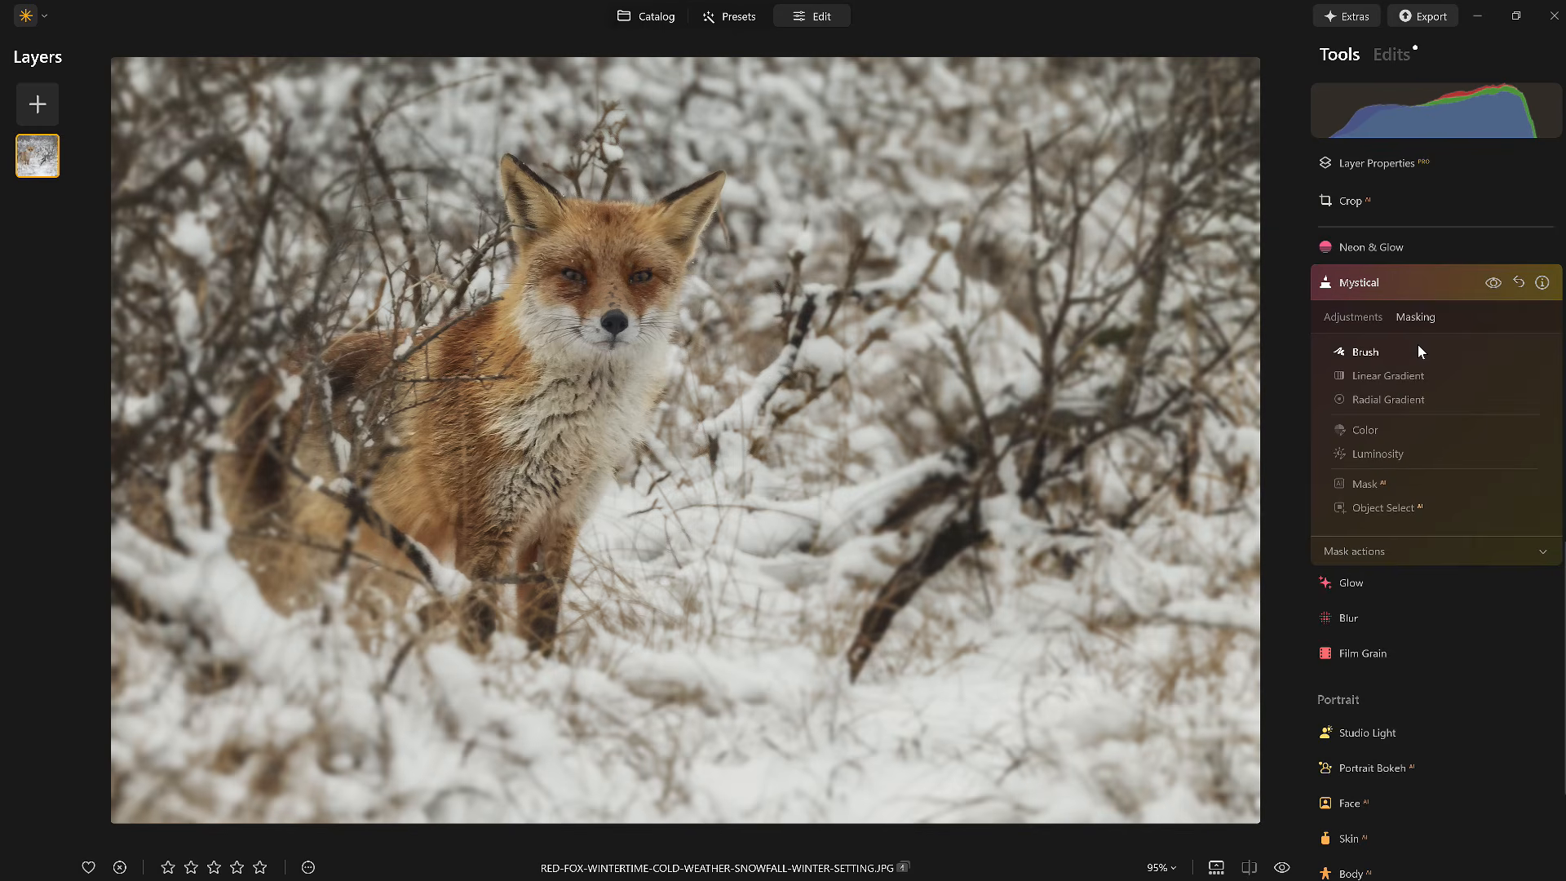
click(1374, 350)
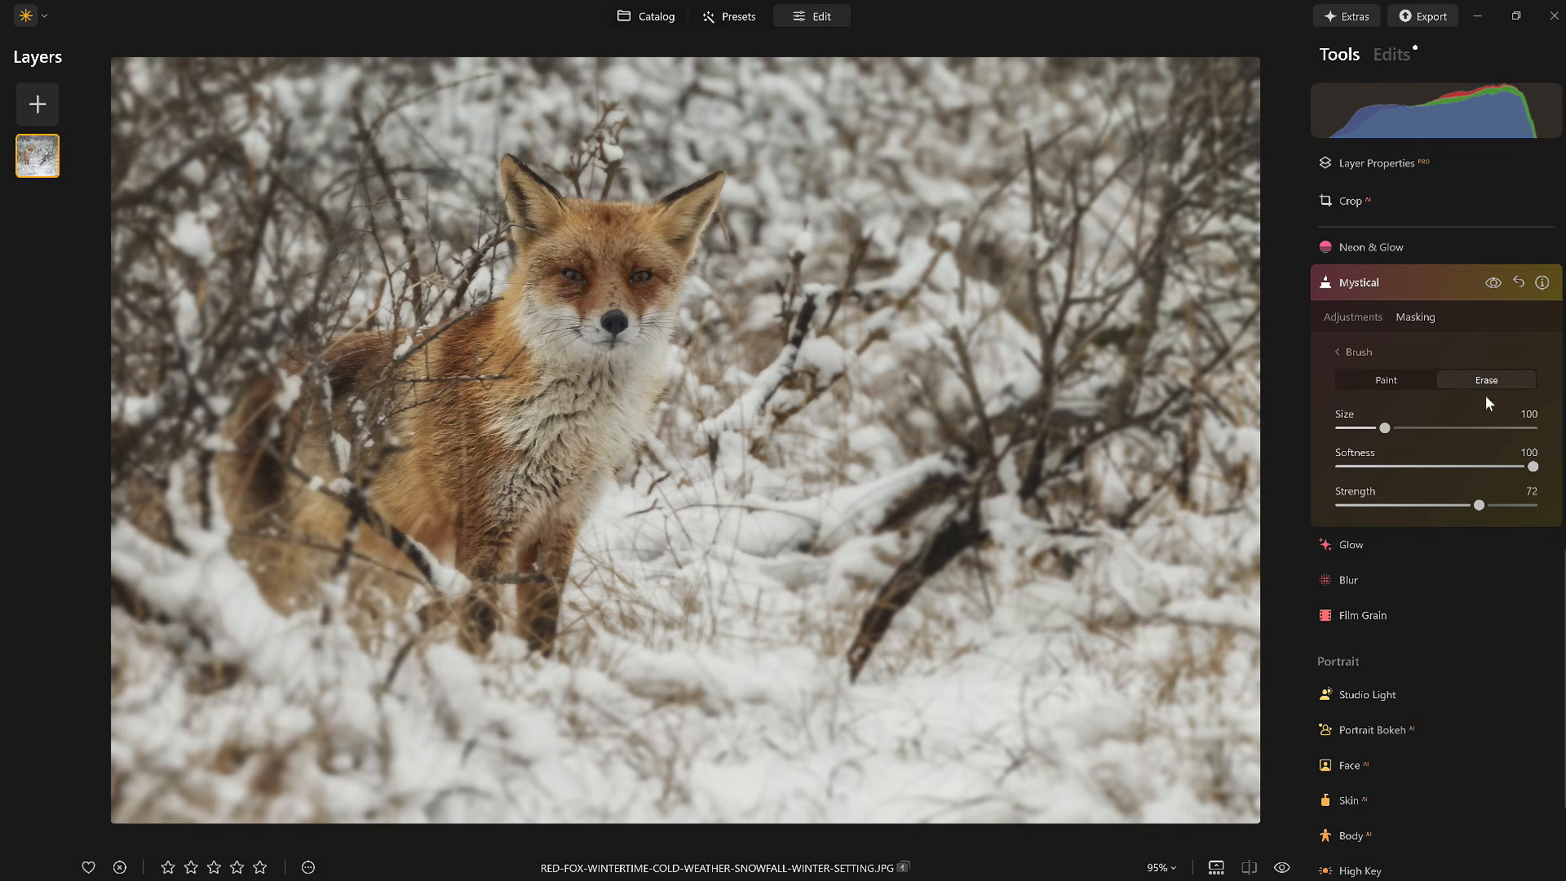
drag(1472, 511, 1468, 512)
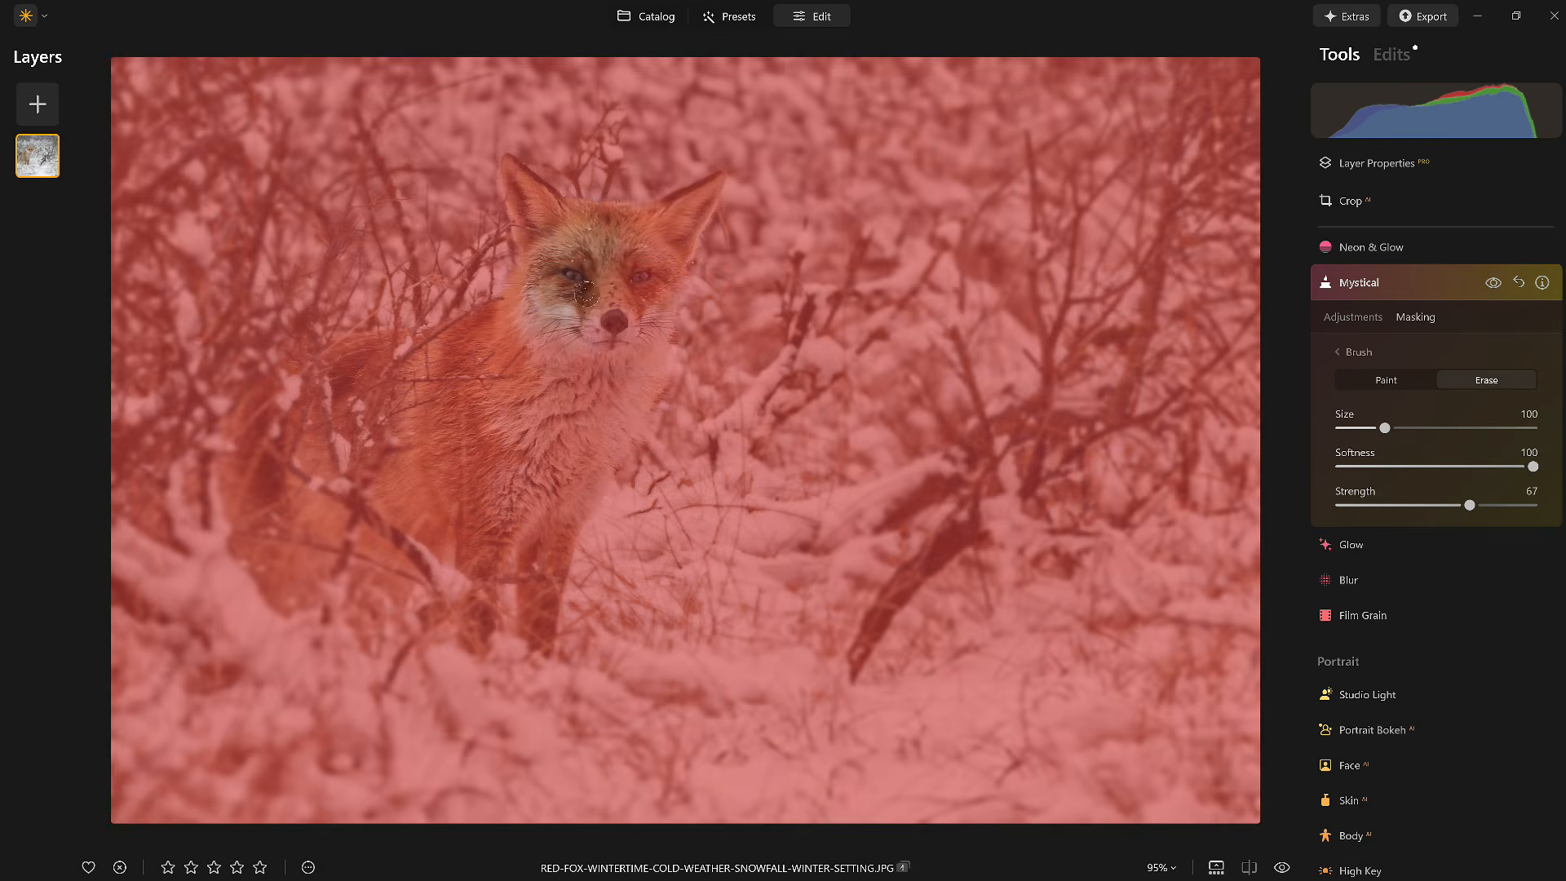
mouse_move(586, 292)
mouse_down()
mouse_move(629, 224)
mouse_move(550, 220)
mouse_move(525, 255)
mouse_move(623, 260)
mouse_move(524, 225)
mouse_move(532, 250)
mouse_move(616, 243)
mouse_move(520, 258)
mouse_move(575, 308)
mouse_move(639, 289)
mouse_move(863, 326)
mouse_up()
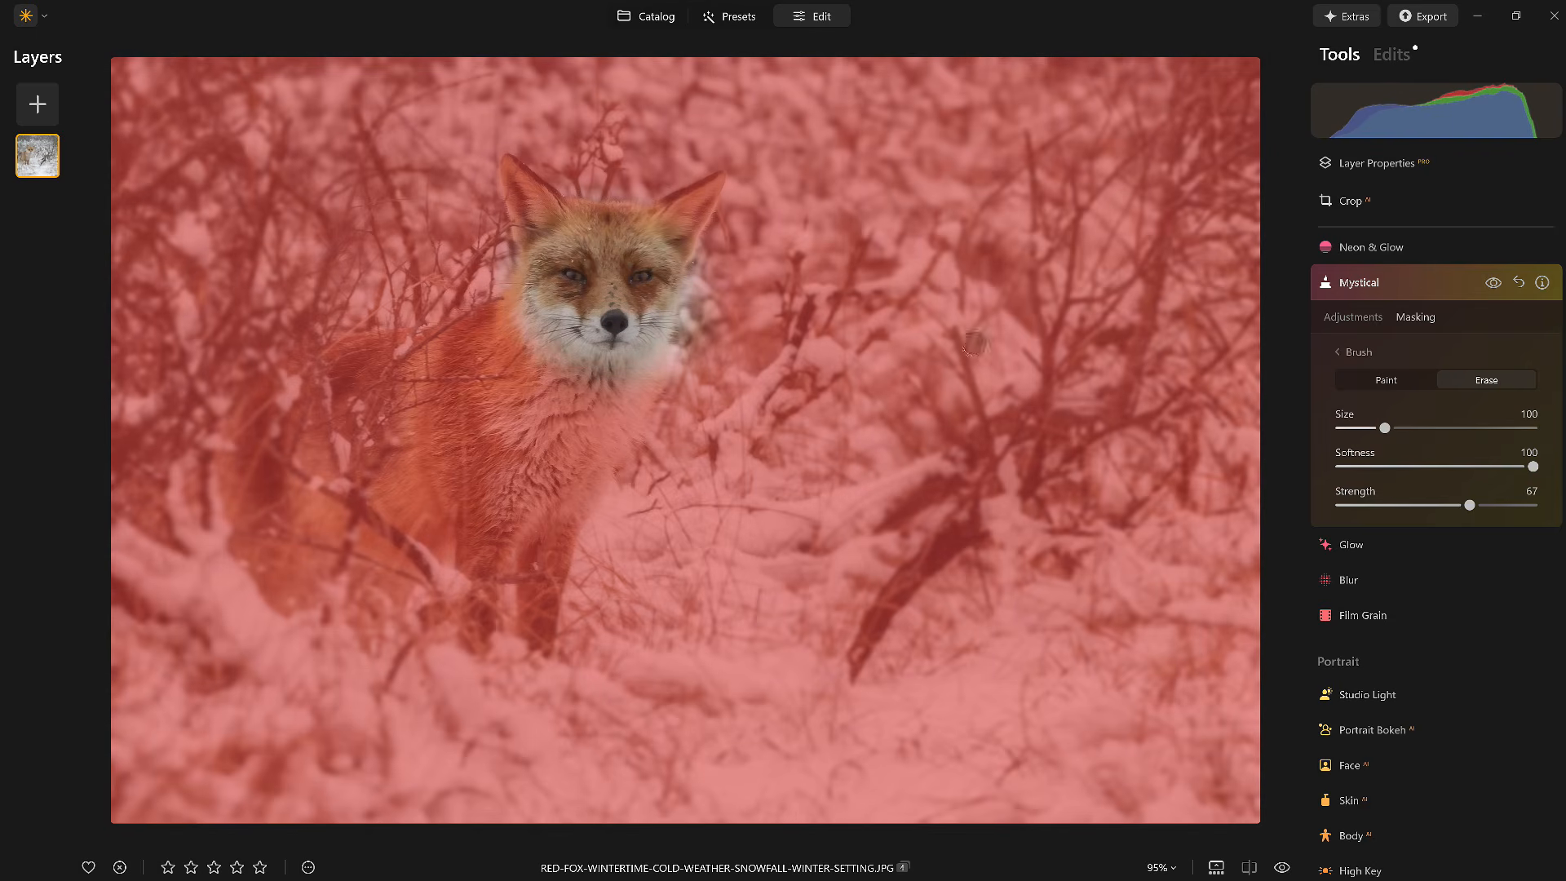
click(1493, 282)
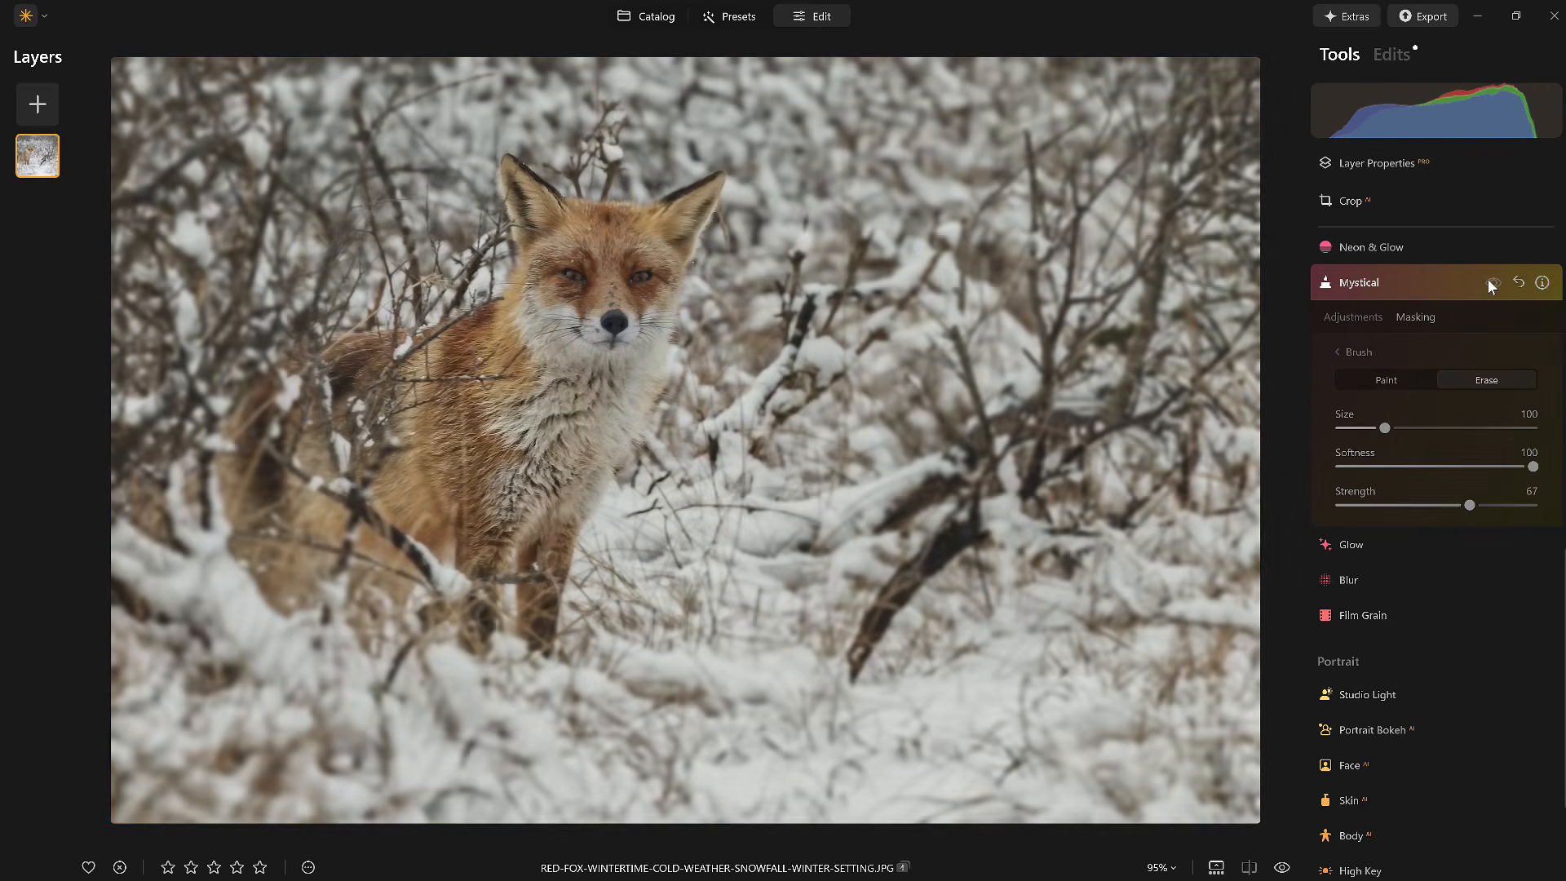
click(1493, 282)
click(1493, 282)
click(1493, 282)
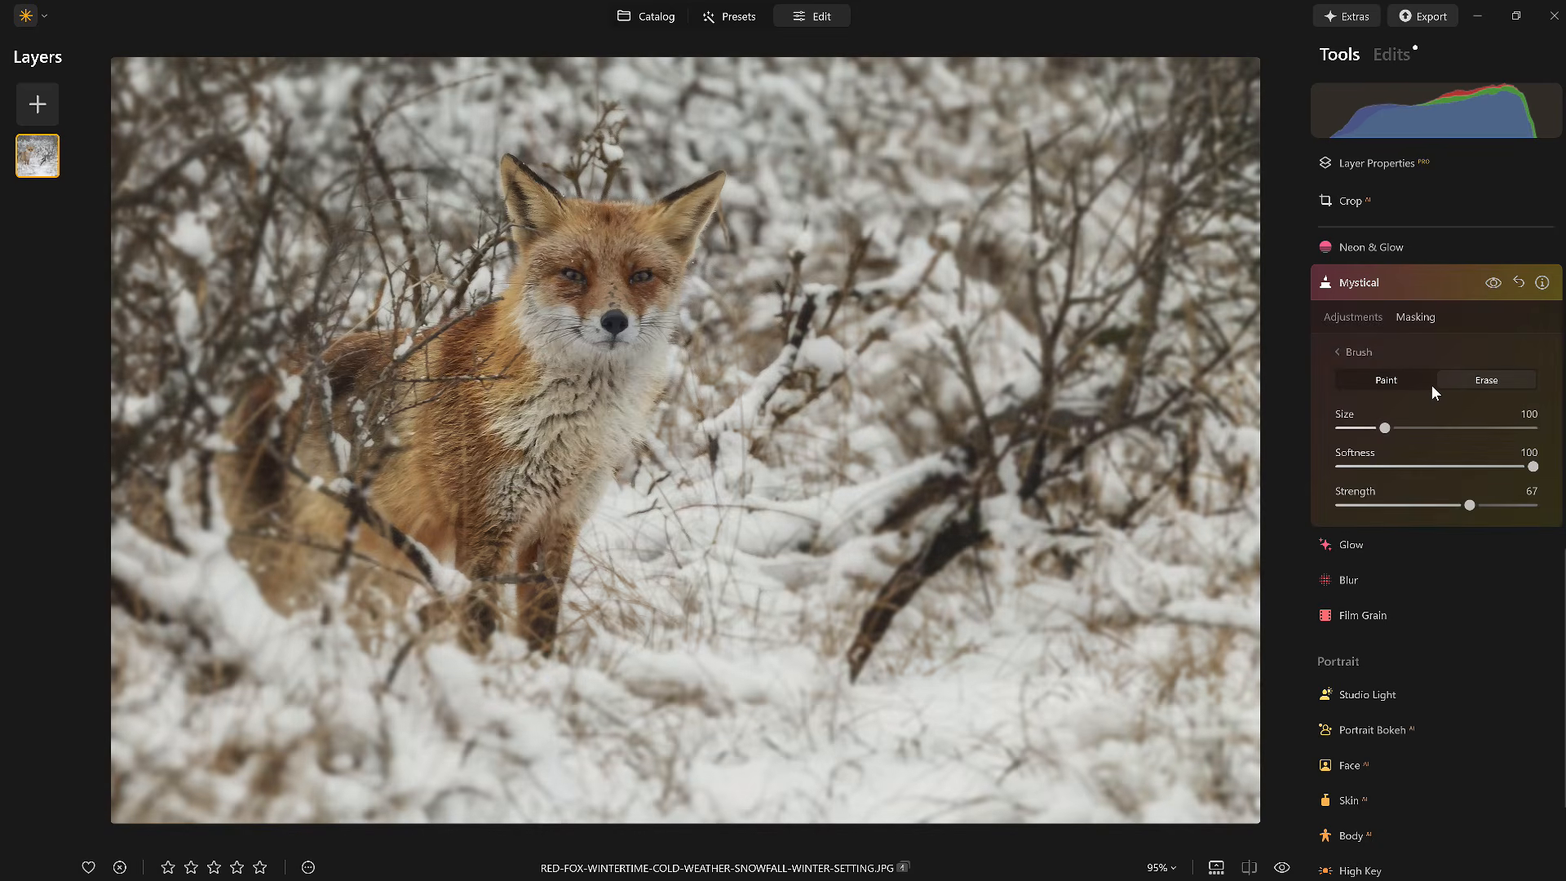
Paint some of the Mystical effect back over the fox's face at Strength 27, check the difference, and close the tool
click(1388, 384)
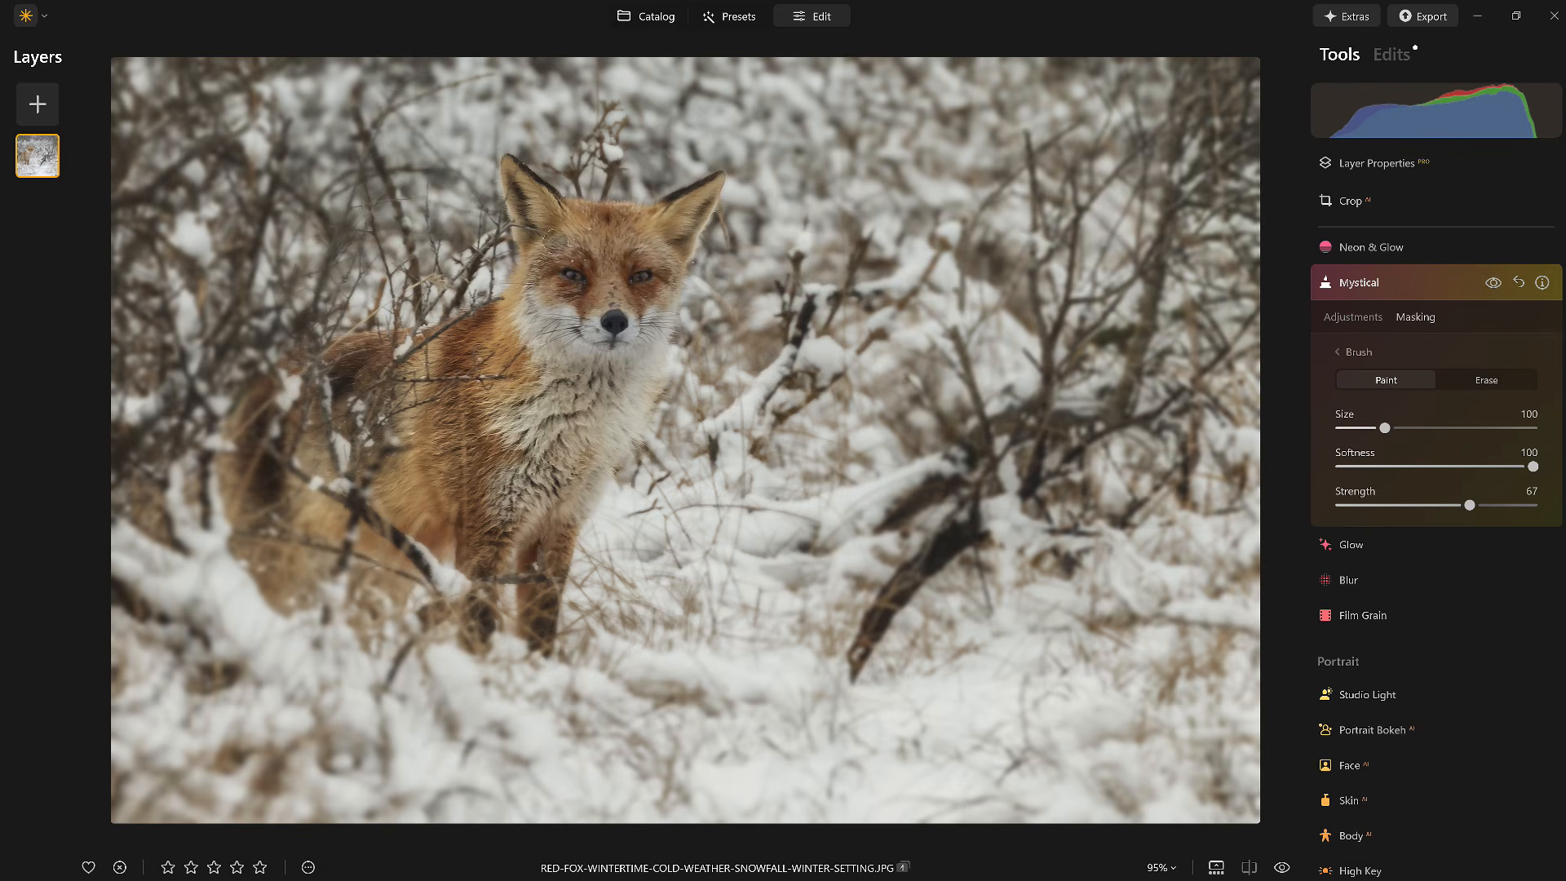
drag(1470, 505, 1393, 505)
mouse_move(551, 219)
mouse_down()
mouse_move(637, 246)
mouse_move(538, 268)
mouse_move(594, 313)
mouse_move(613, 305)
mouse_move(529, 285)
mouse_move(710, 280)
mouse_up()
click(1490, 286)
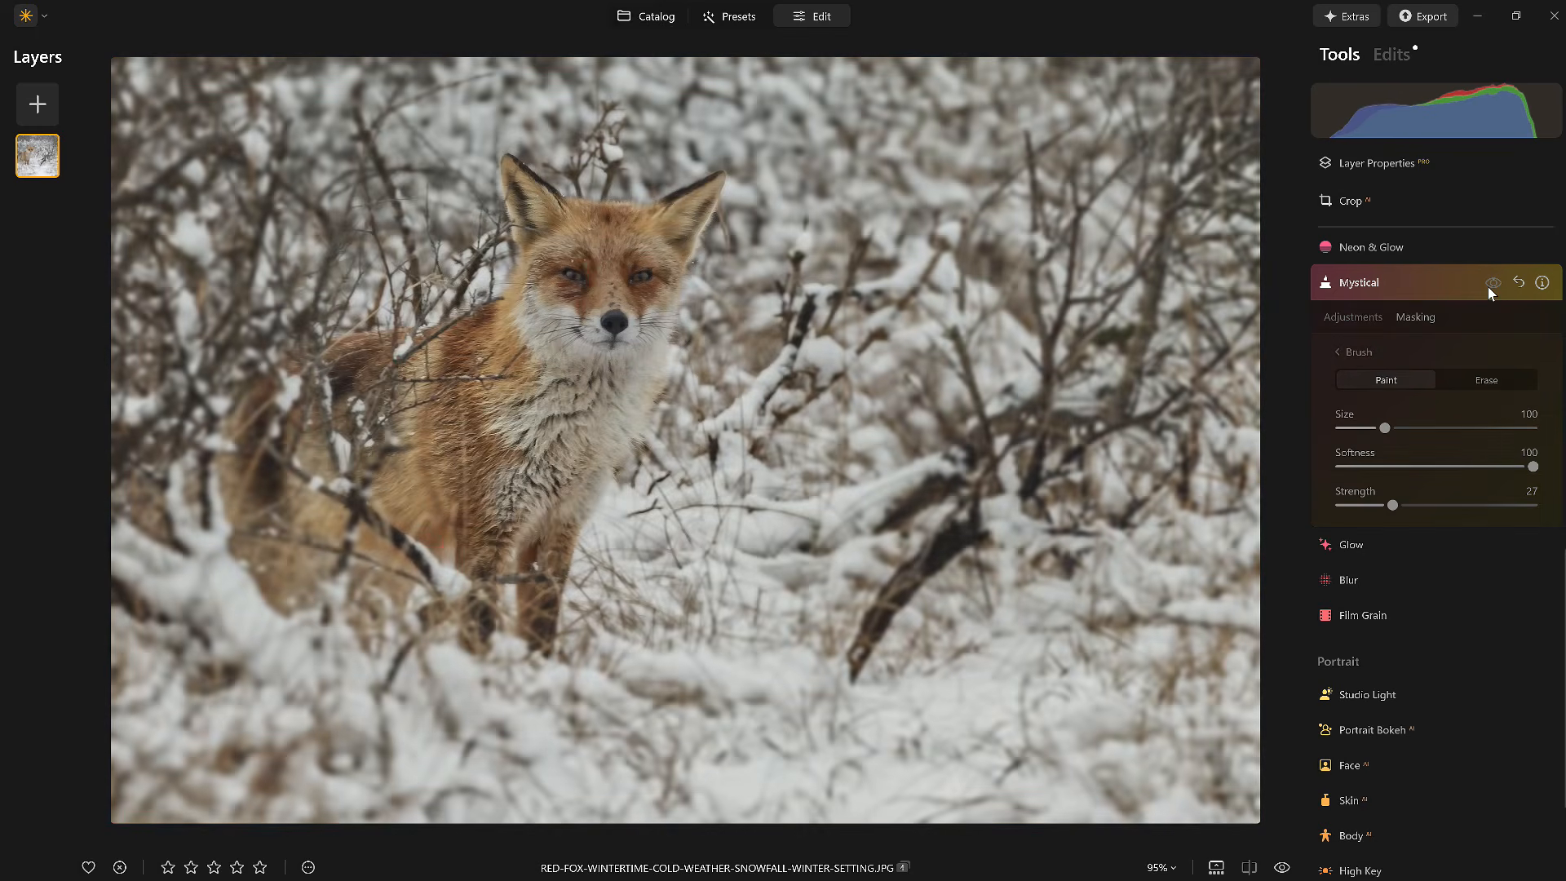
click(1488, 287)
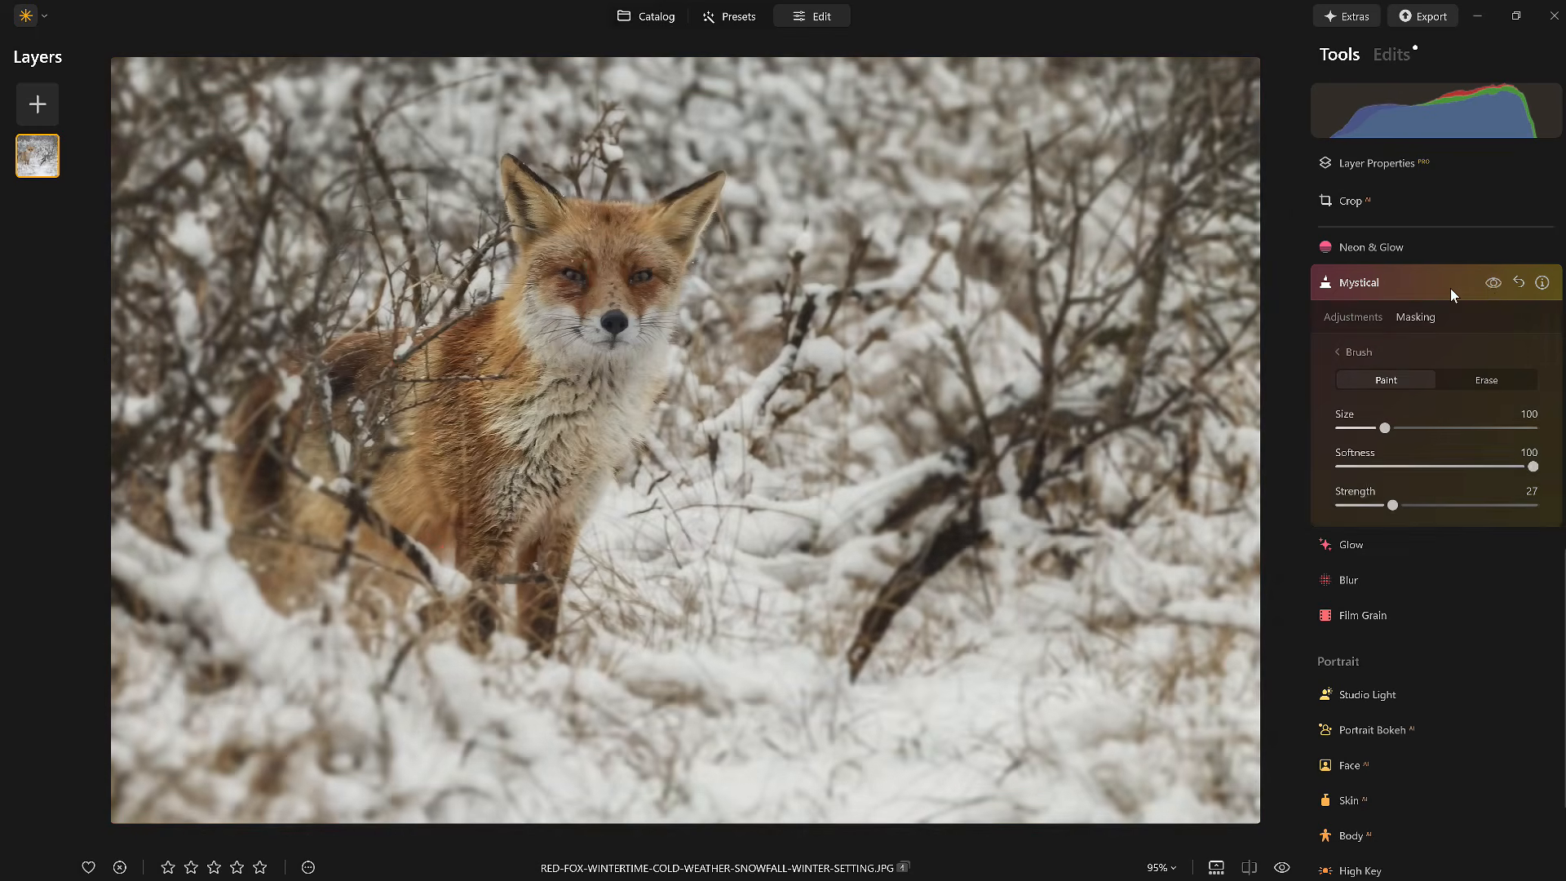
click(1451, 288)
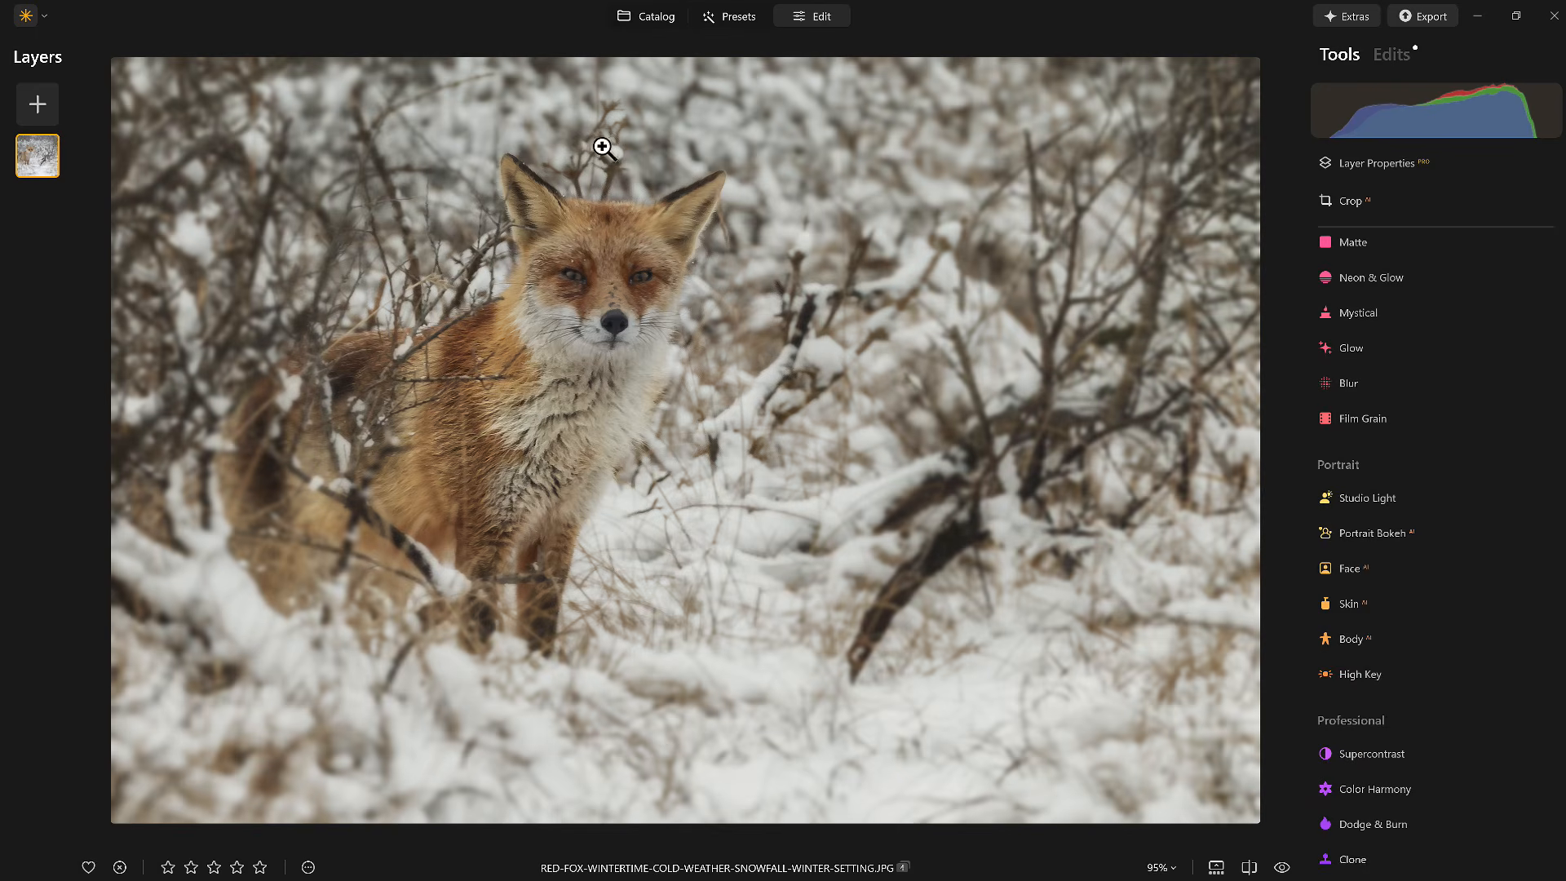
Add a vignette centred on the fox's face with Amount -46, Size 29 and Inner Light 27
scroll(1401, 436, up, 5)
click(1356, 494)
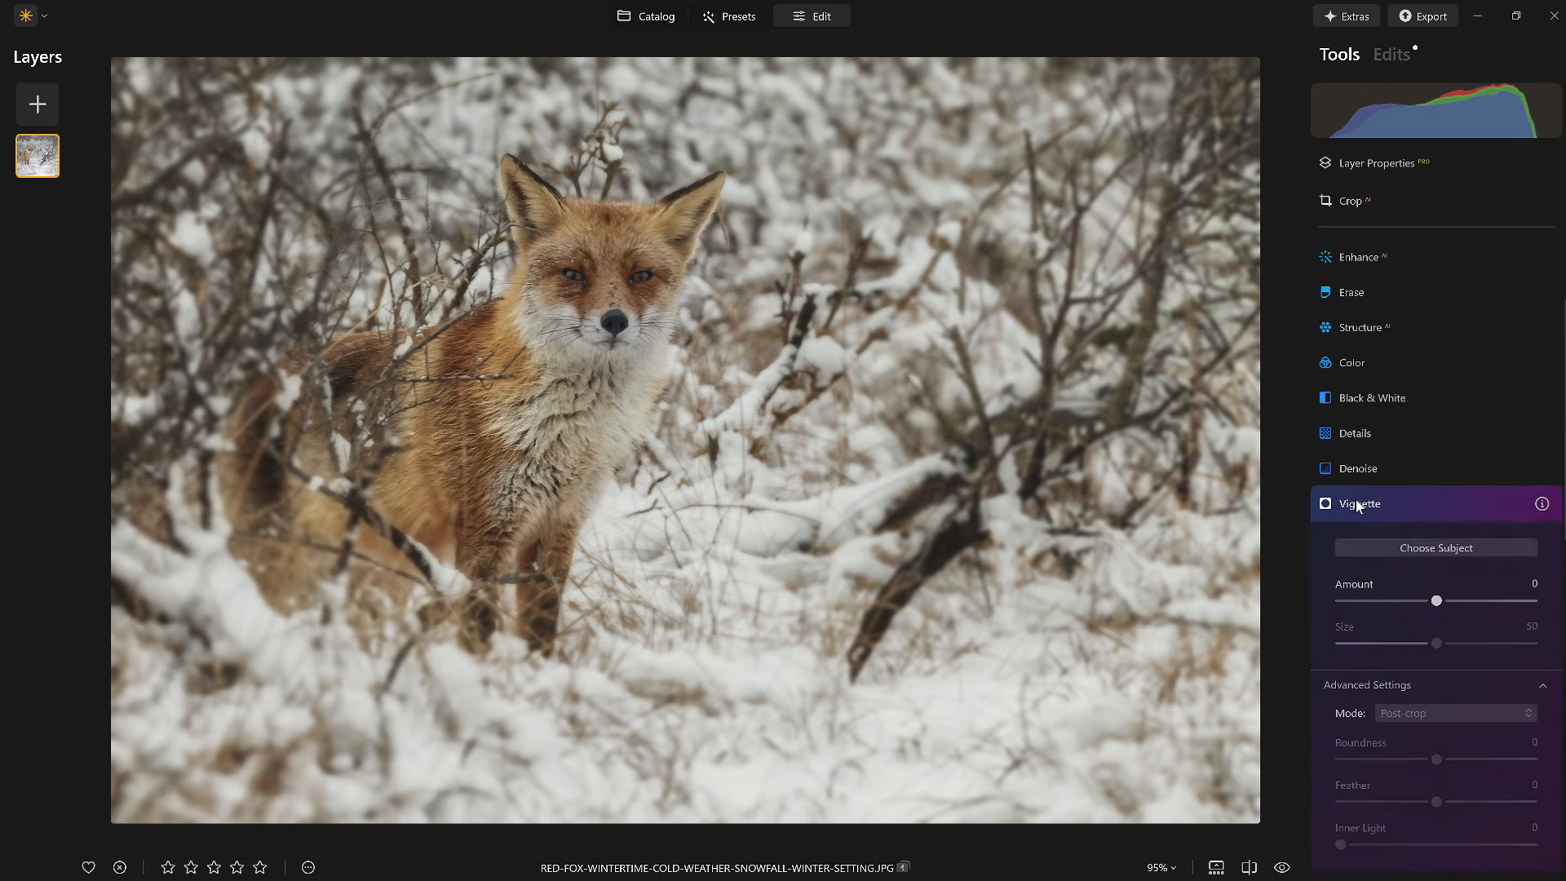
click(1429, 532)
click(606, 303)
drag(1436, 582, 1400, 628)
scroll(1398, 625, down, 5)
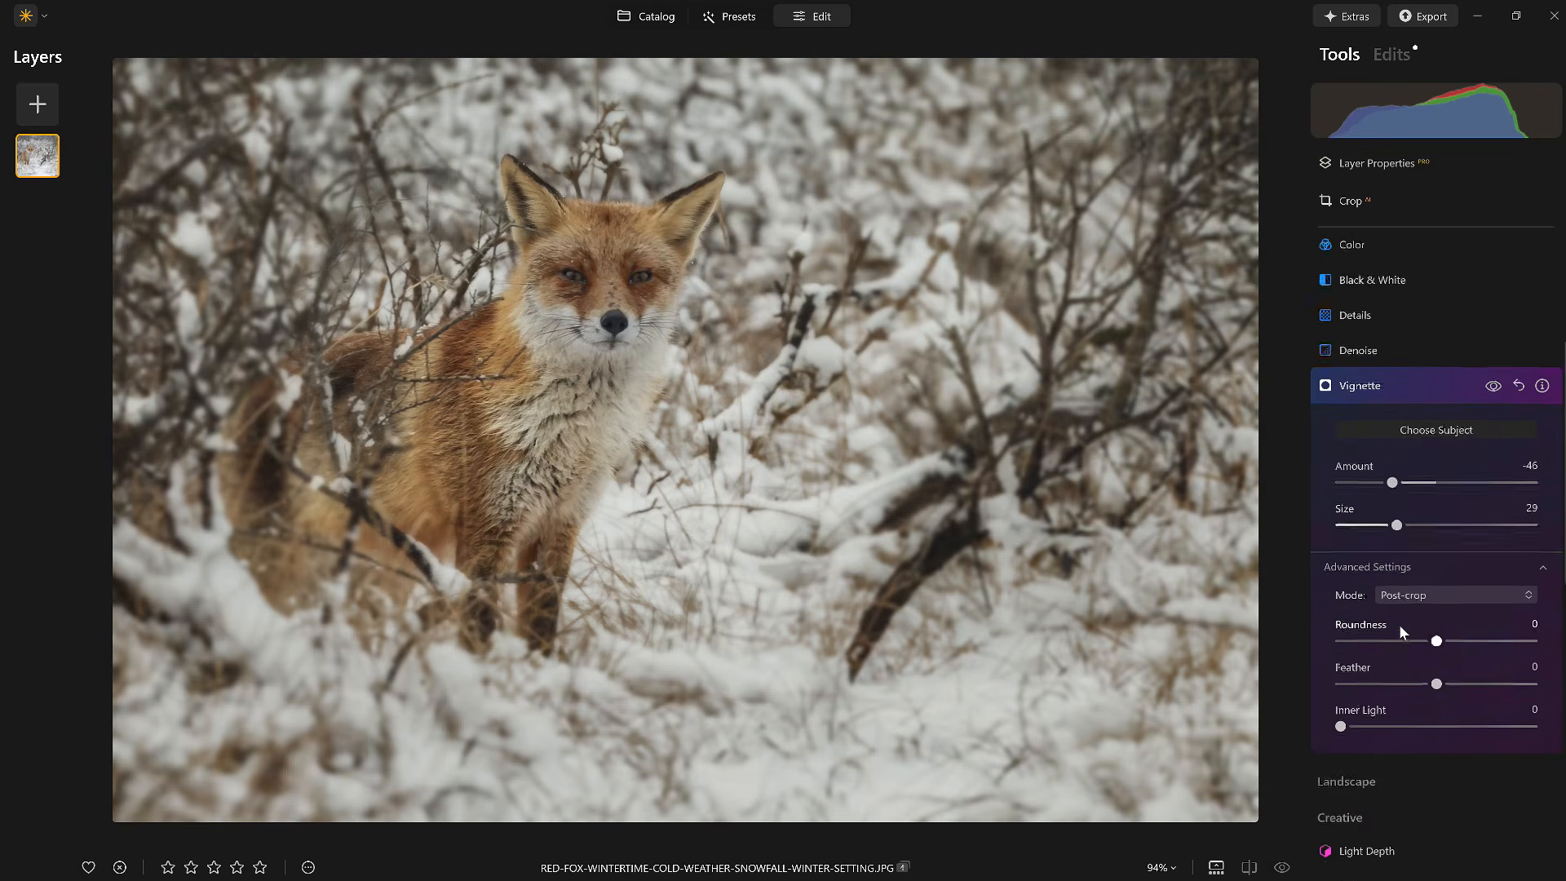
drag(1350, 628, 1391, 627)
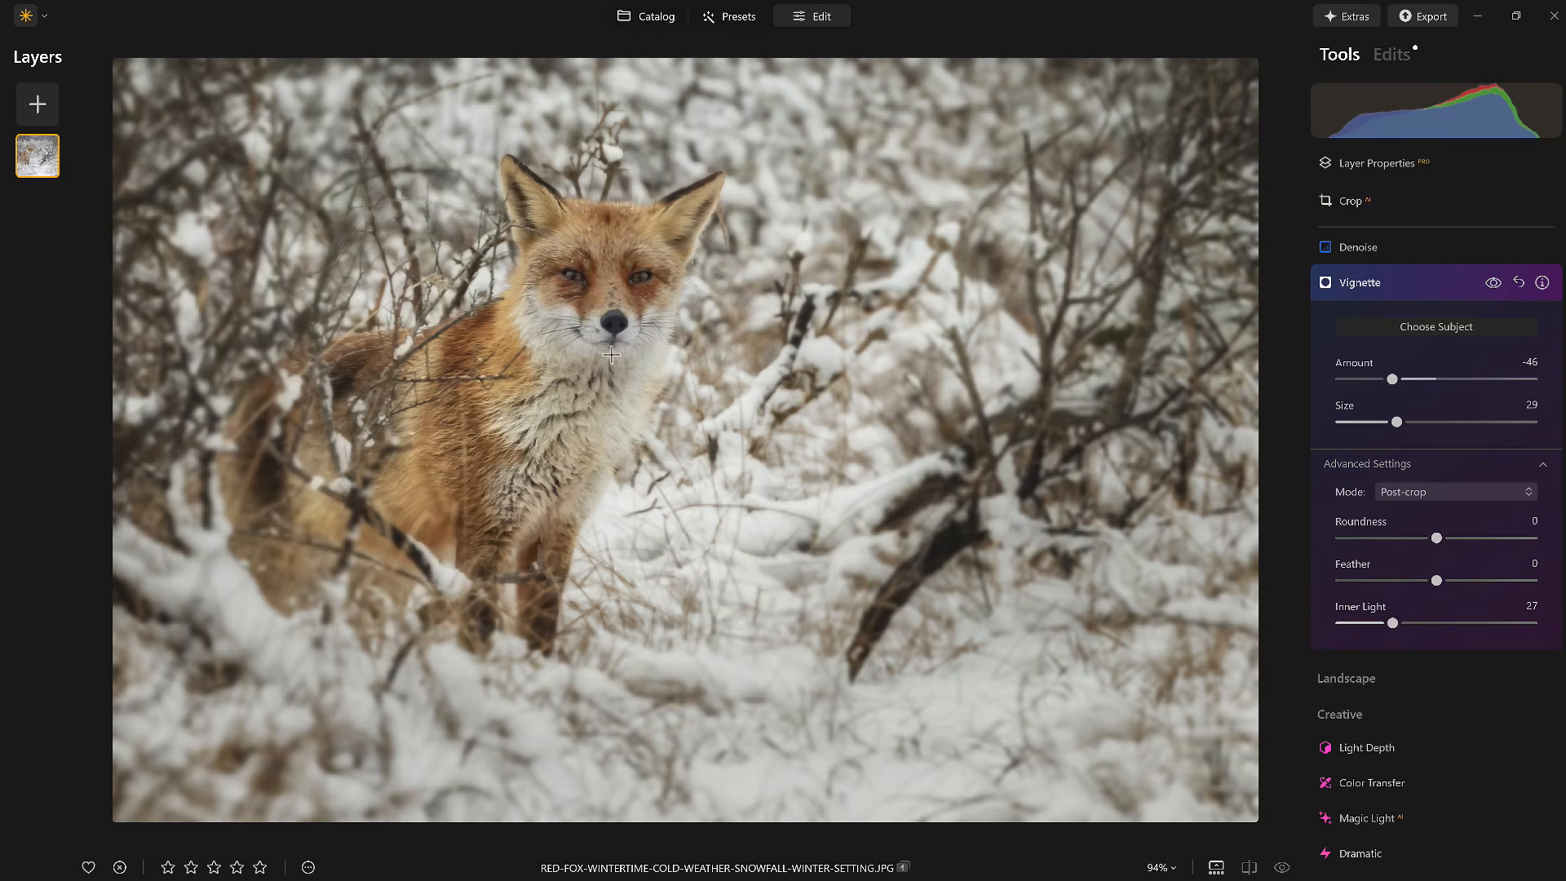
Compare the photo with and without the vignette, and close the tool
click(1502, 283)
click(1499, 285)
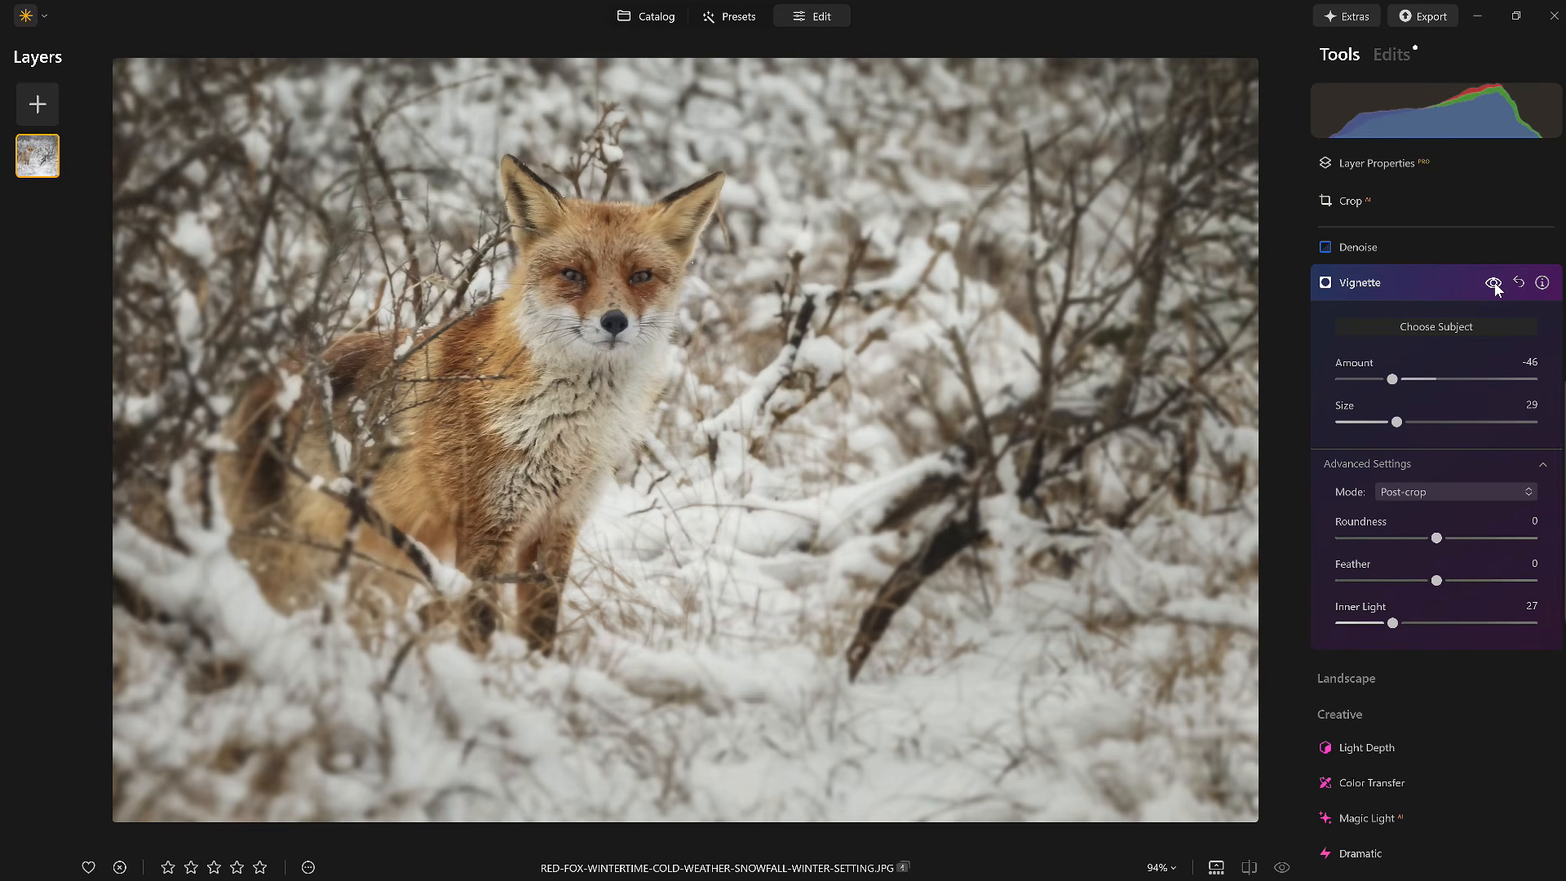
click(1494, 282)
click(1495, 282)
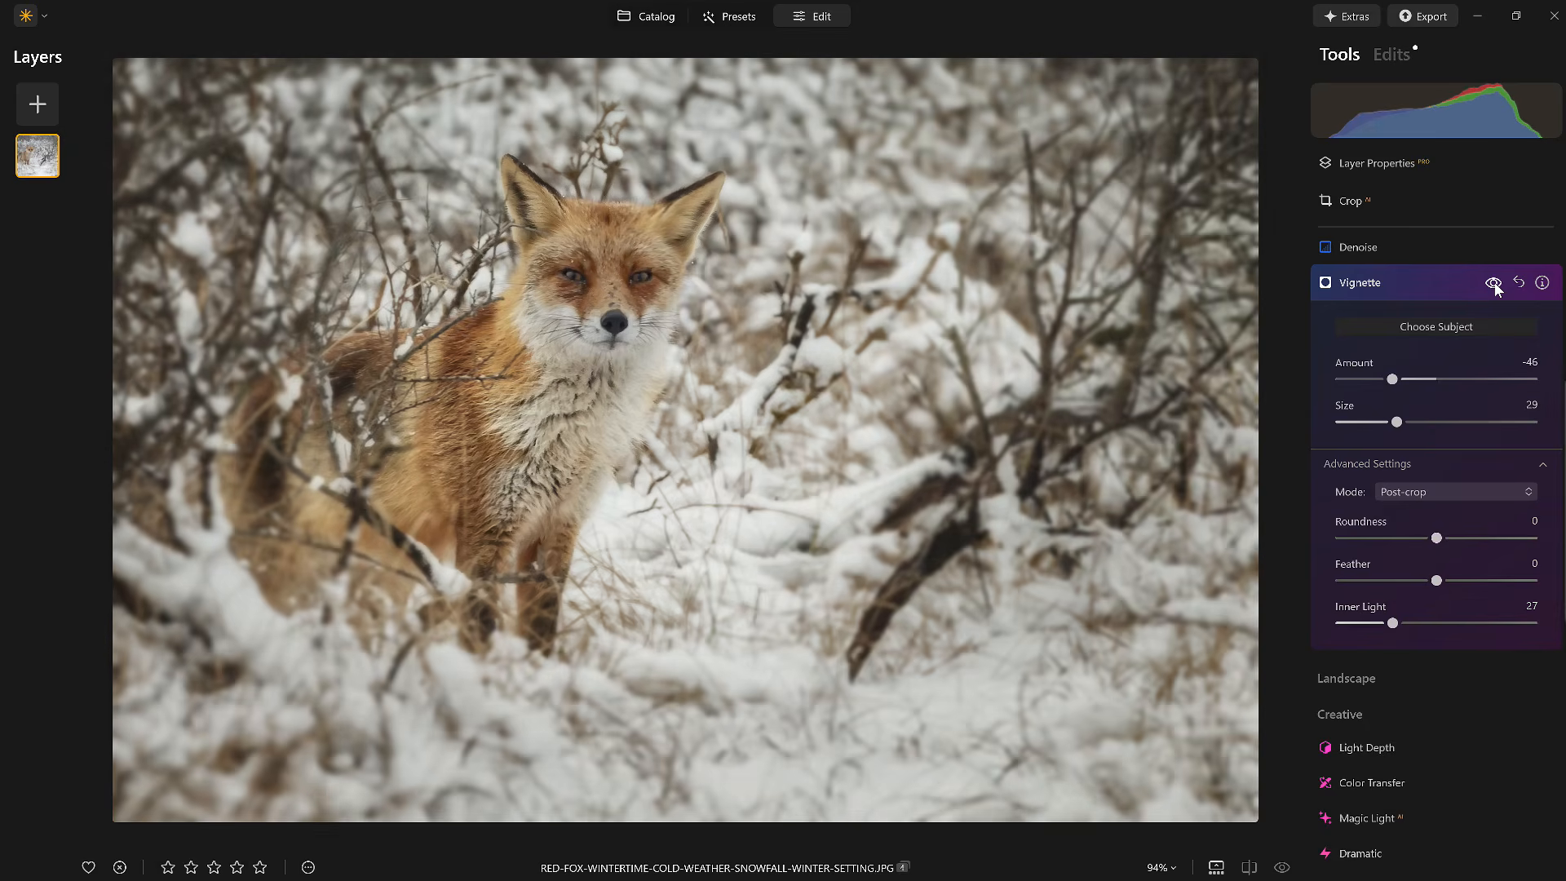
click(1442, 284)
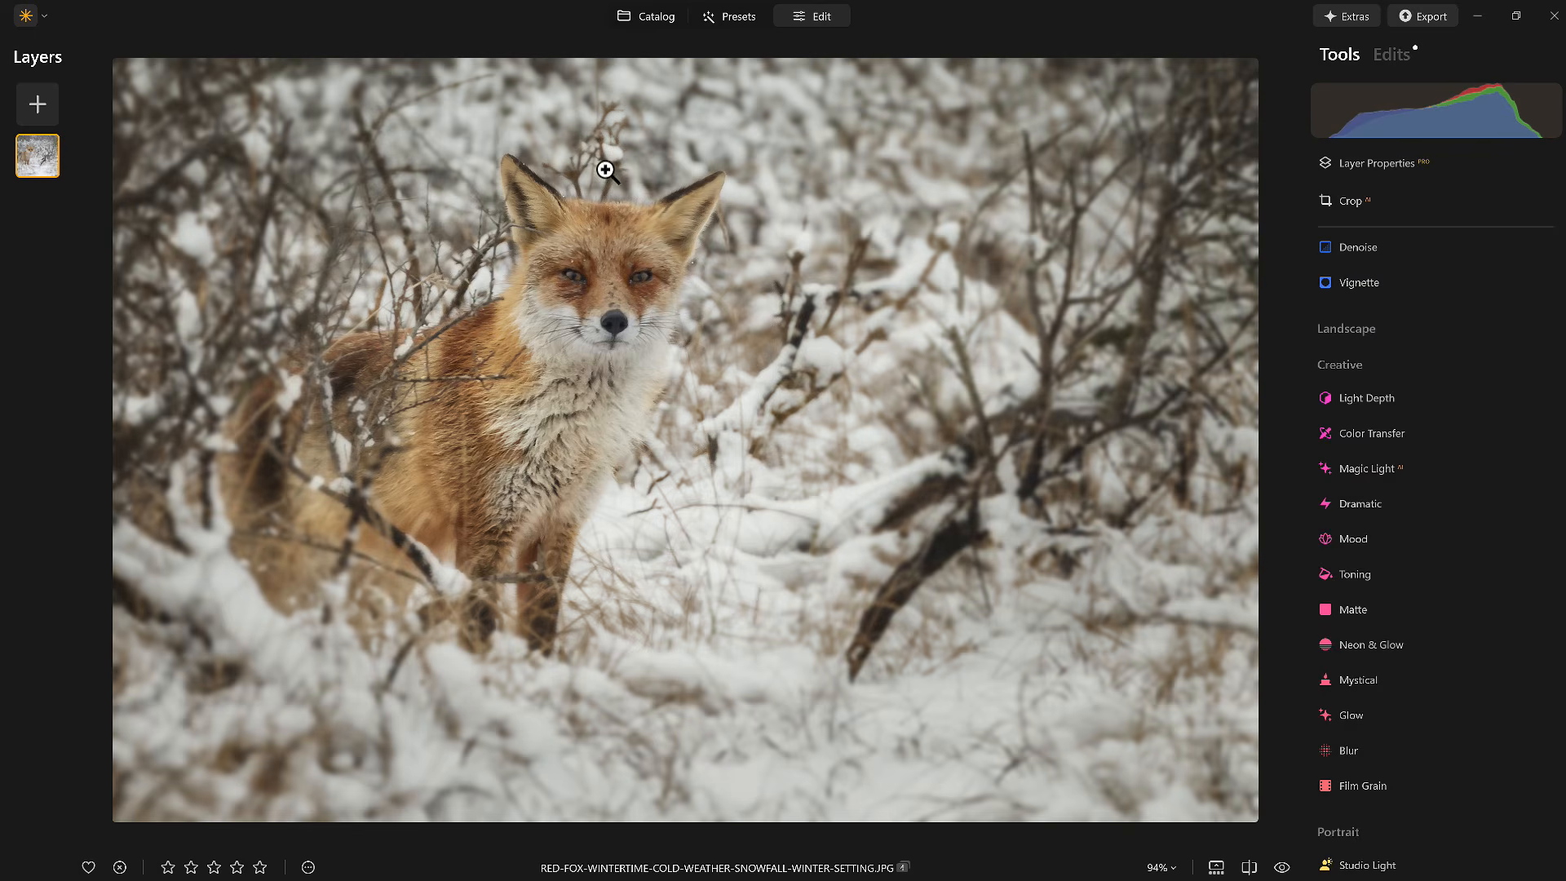
Reopen the Develop adjustment from the list of applied edits and raise Shadows to 41
click(1385, 55)
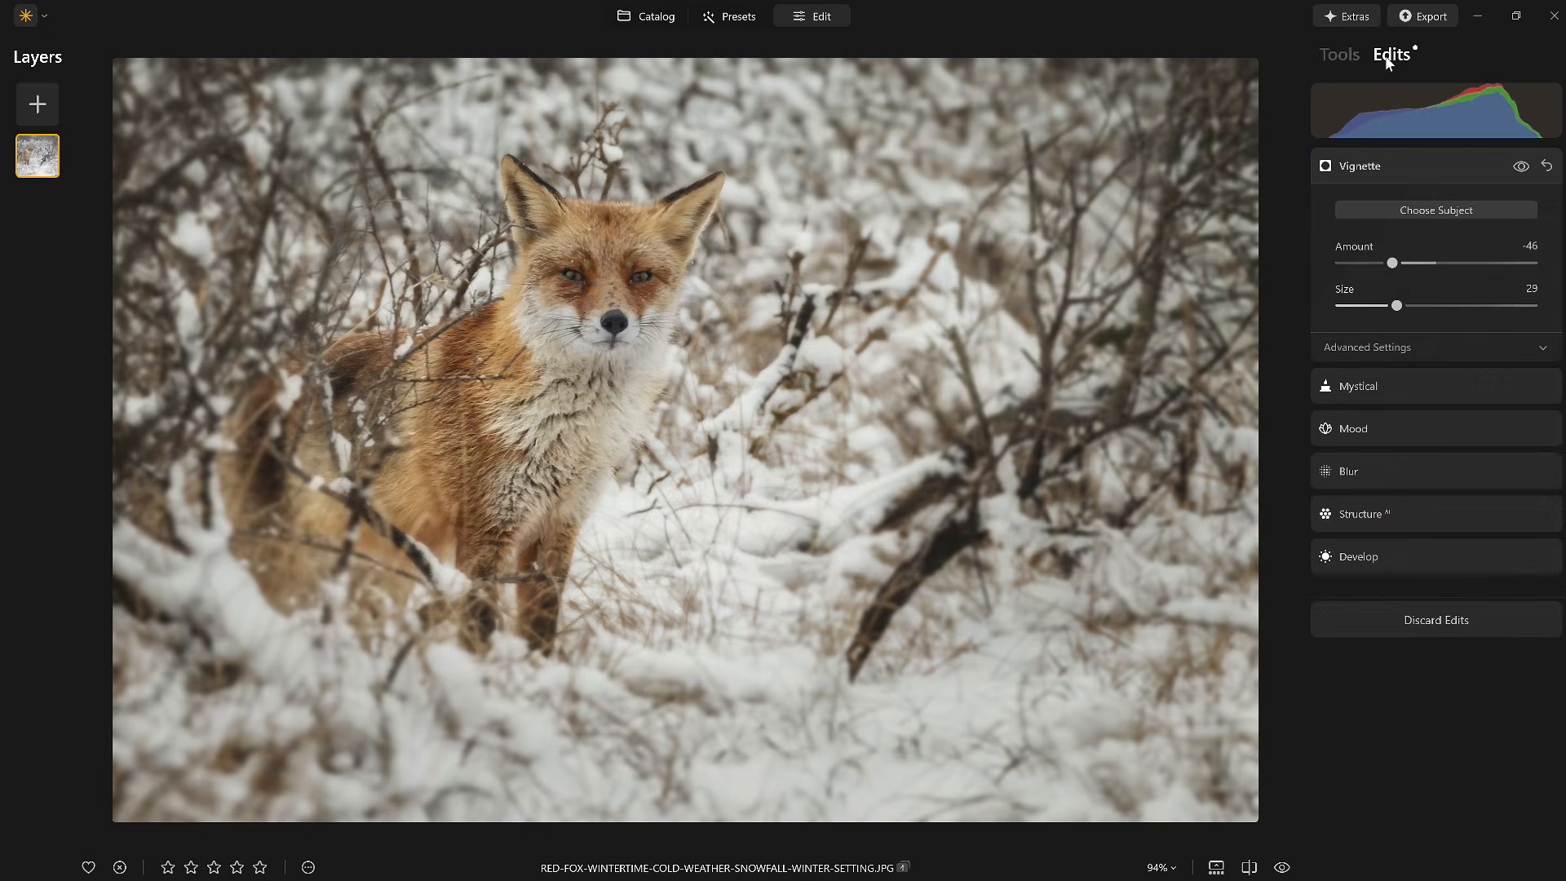
click(1439, 163)
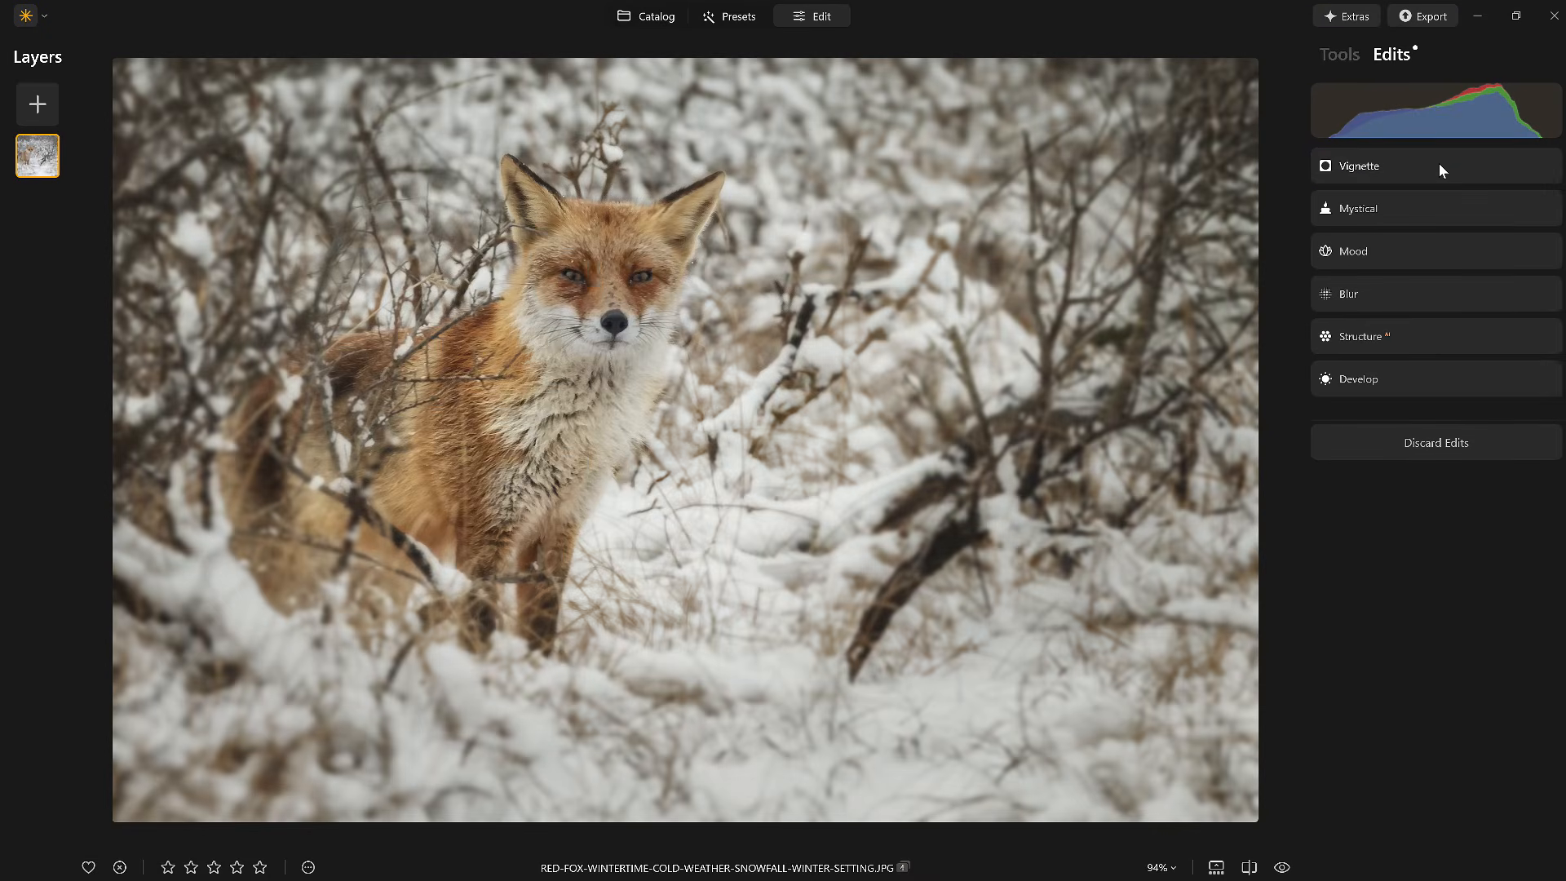
click(1437, 378)
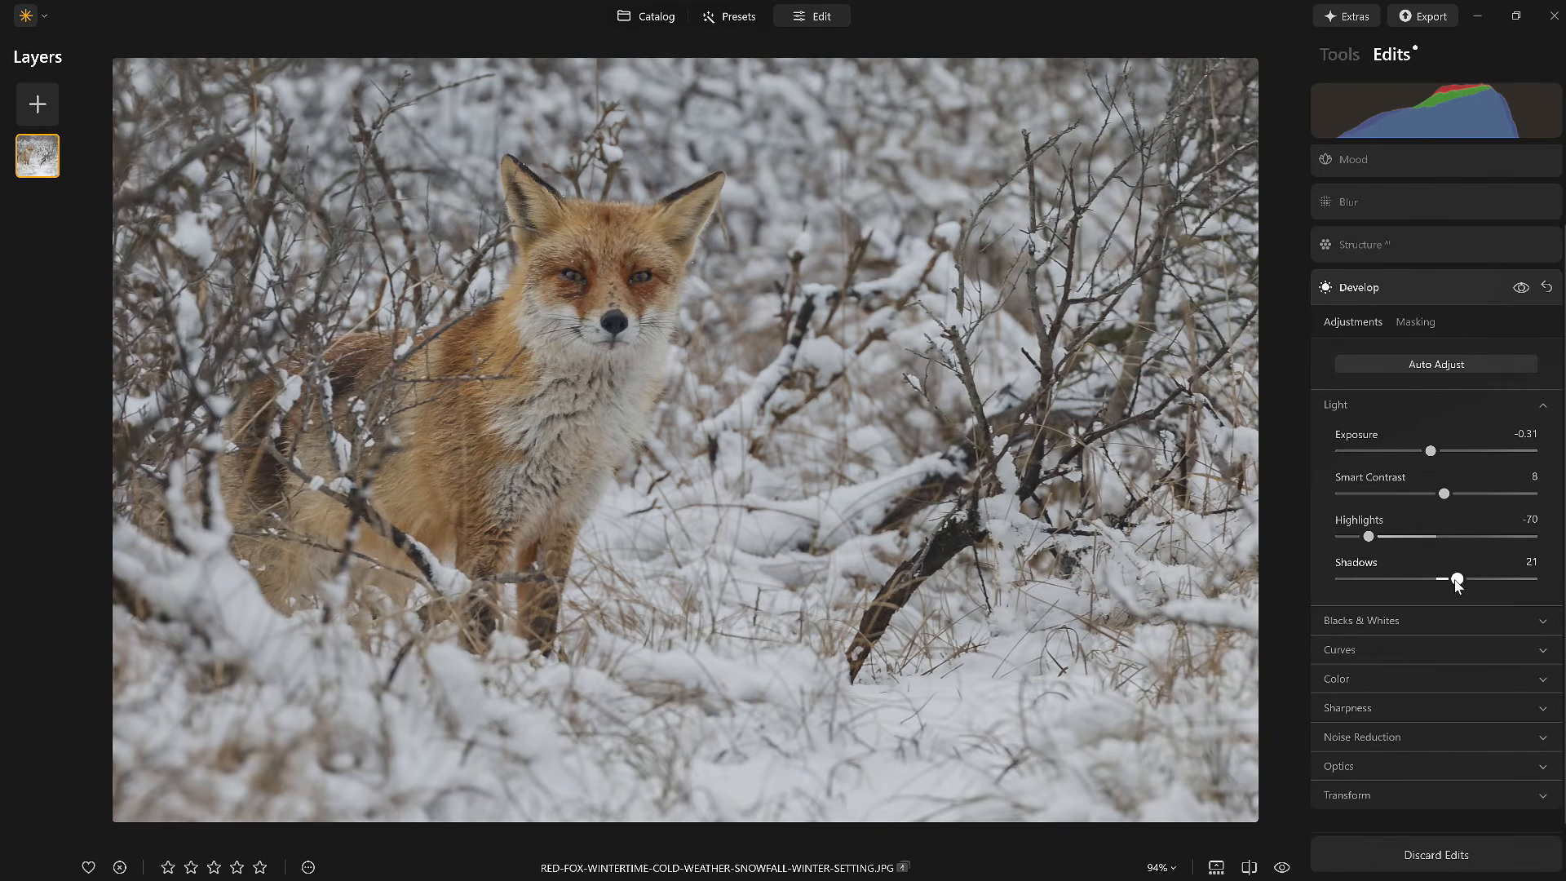
drag(1458, 584, 1479, 587)
Compare the photo with and without the Structure edit, and reopen the Blur and Mood edits to review their settings
click(1436, 245)
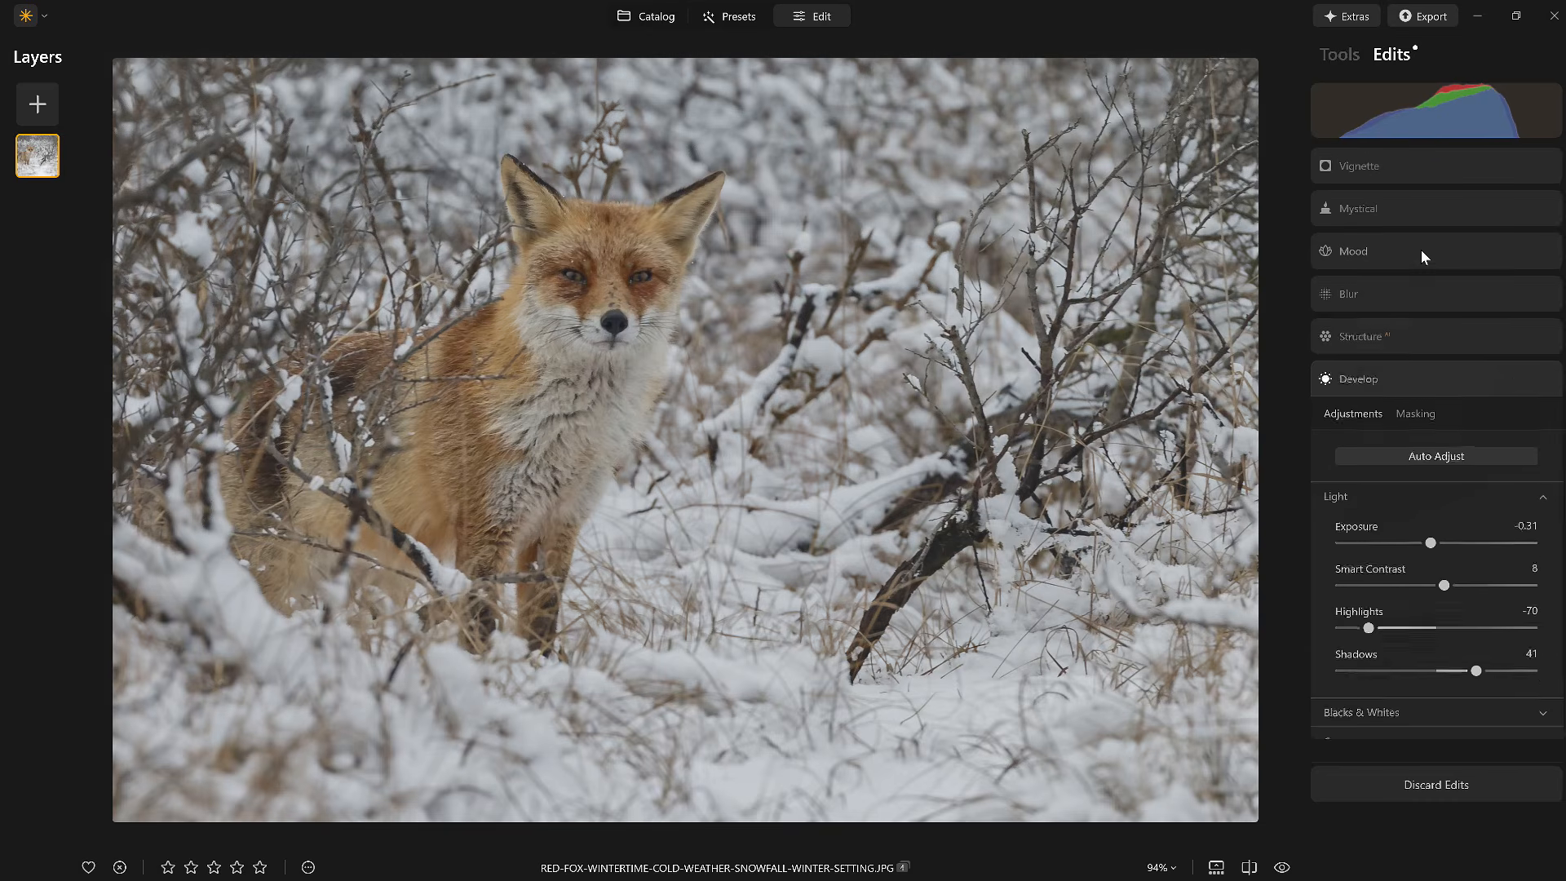
click(1521, 337)
click(1521, 337)
click(1522, 337)
click(1522, 338)
click(1450, 296)
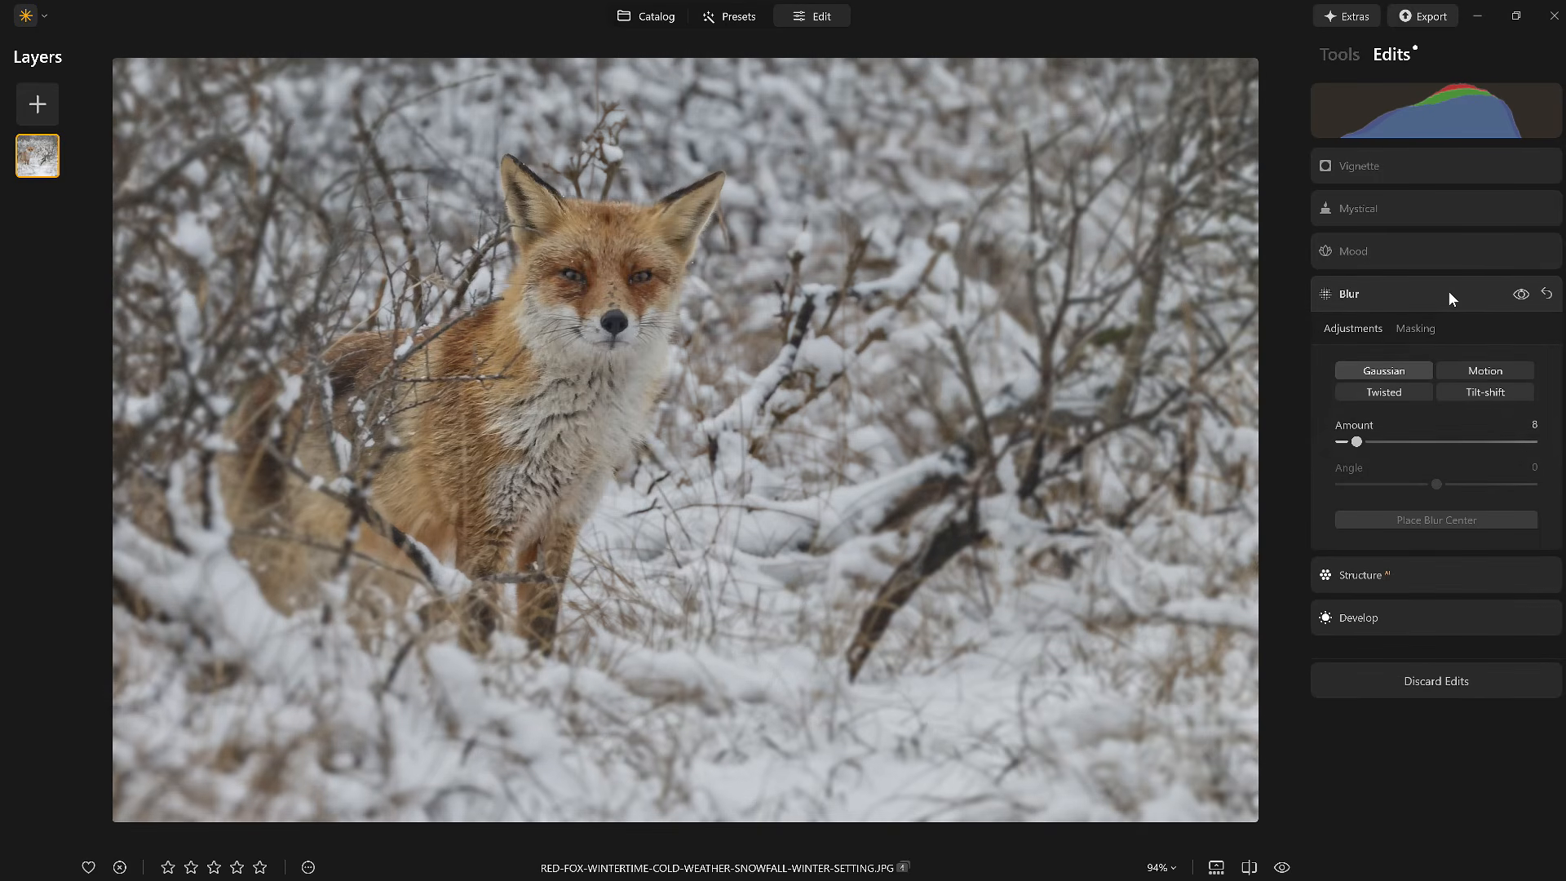
click(1432, 256)
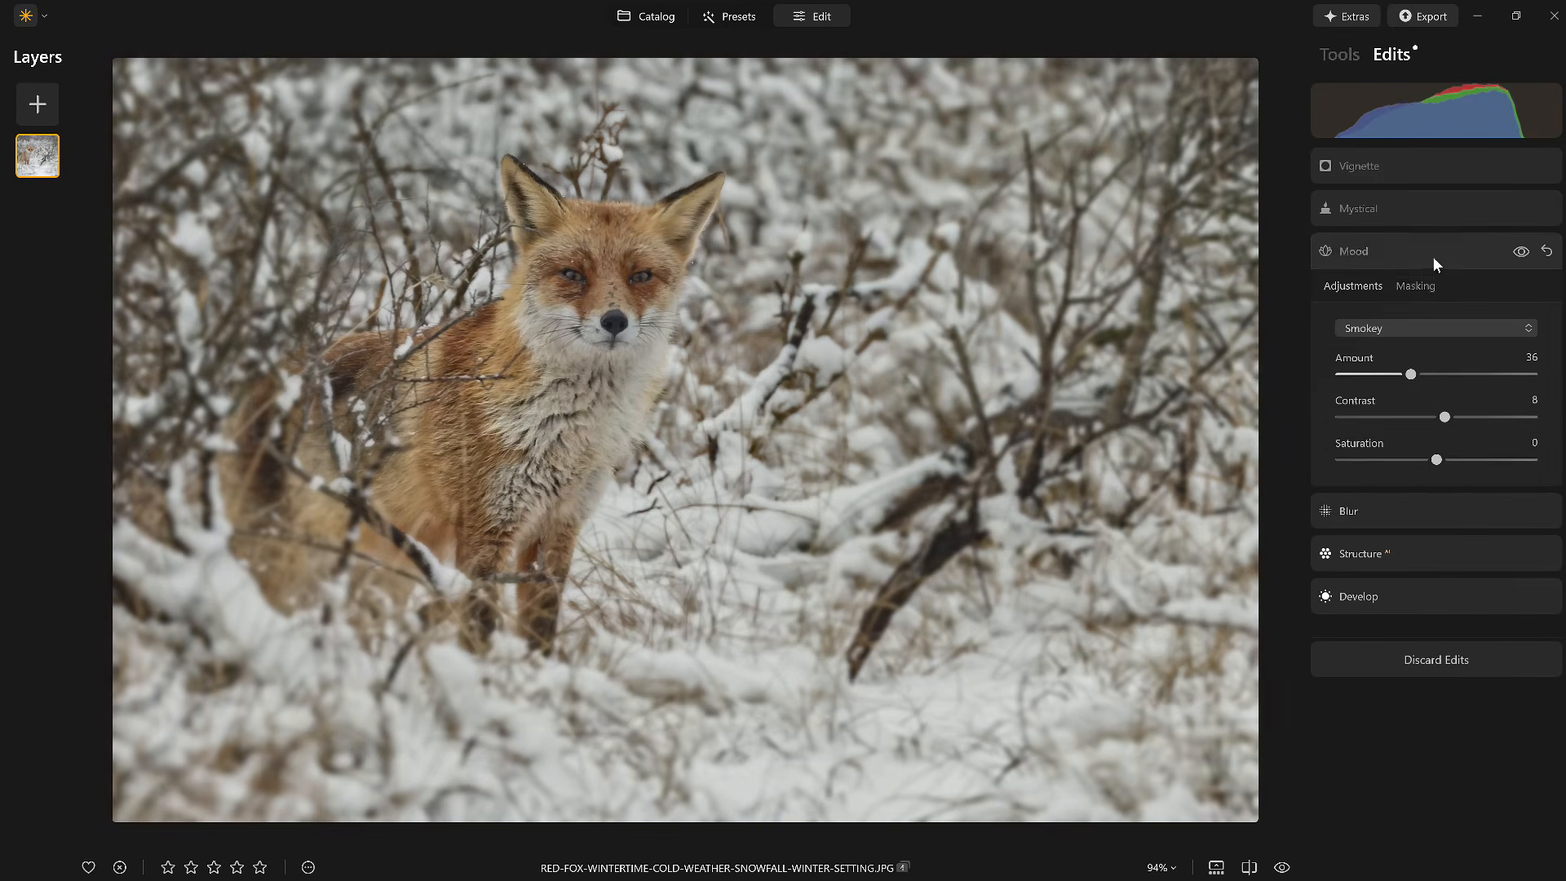
Set the Mood edit's Amount to 30 and Saturation to about -24, and compare the photo with and without it
mouse_move(1411, 374)
mouse_down()
mouse_move(1363, 377)
mouse_move(1407, 378)
mouse_move(1393, 376)
mouse_up()
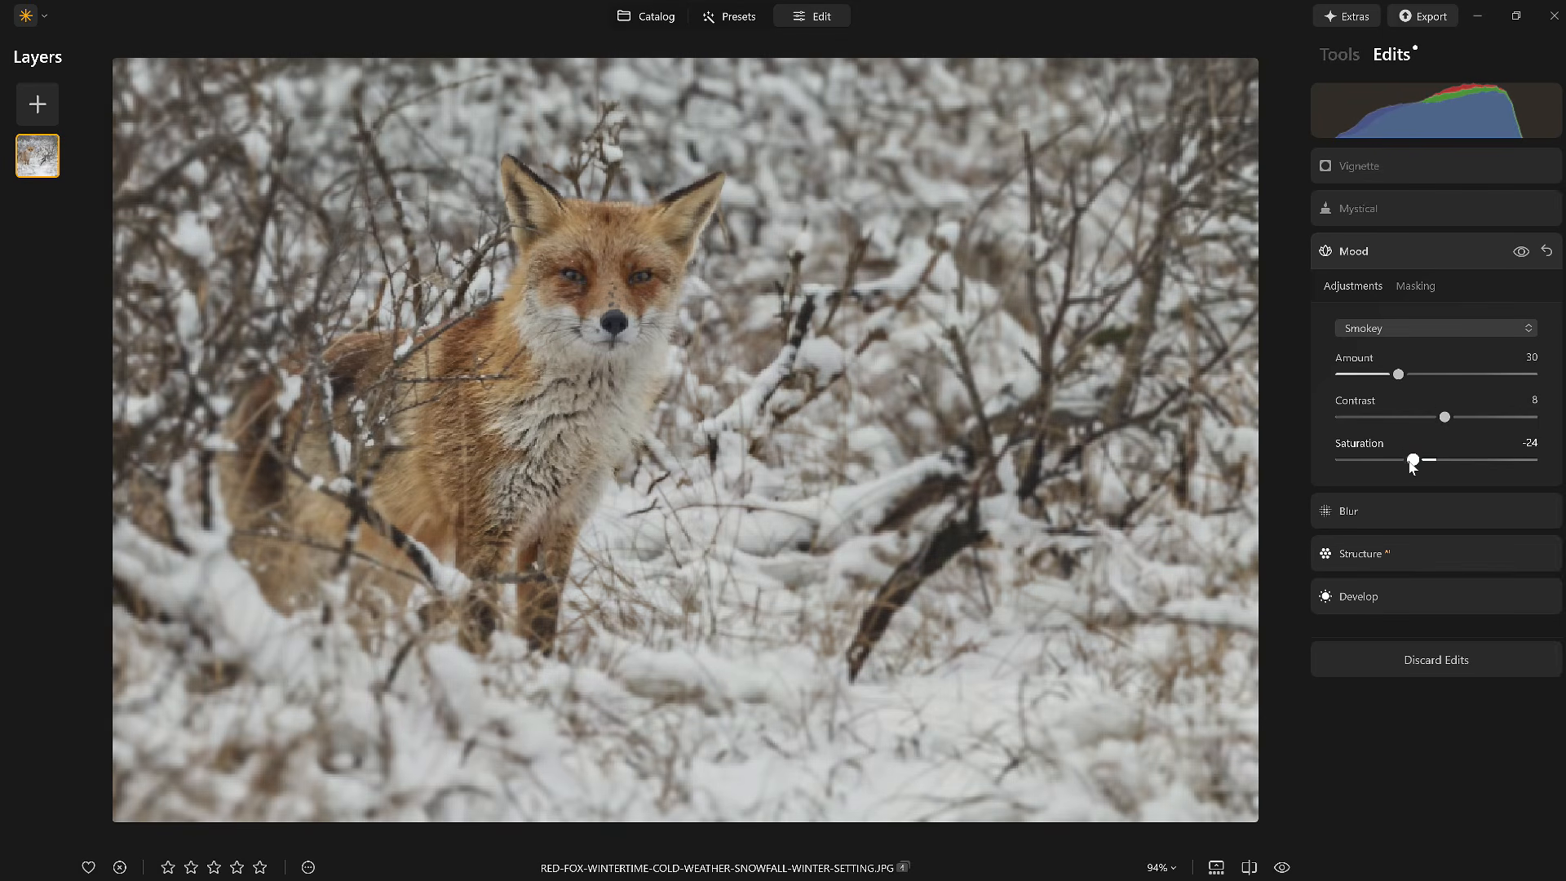
click(1514, 251)
click(1514, 251)
Reopen the Mystical and Vignette edits to review their settings, and look through the editing tools for Erase
click(1446, 209)
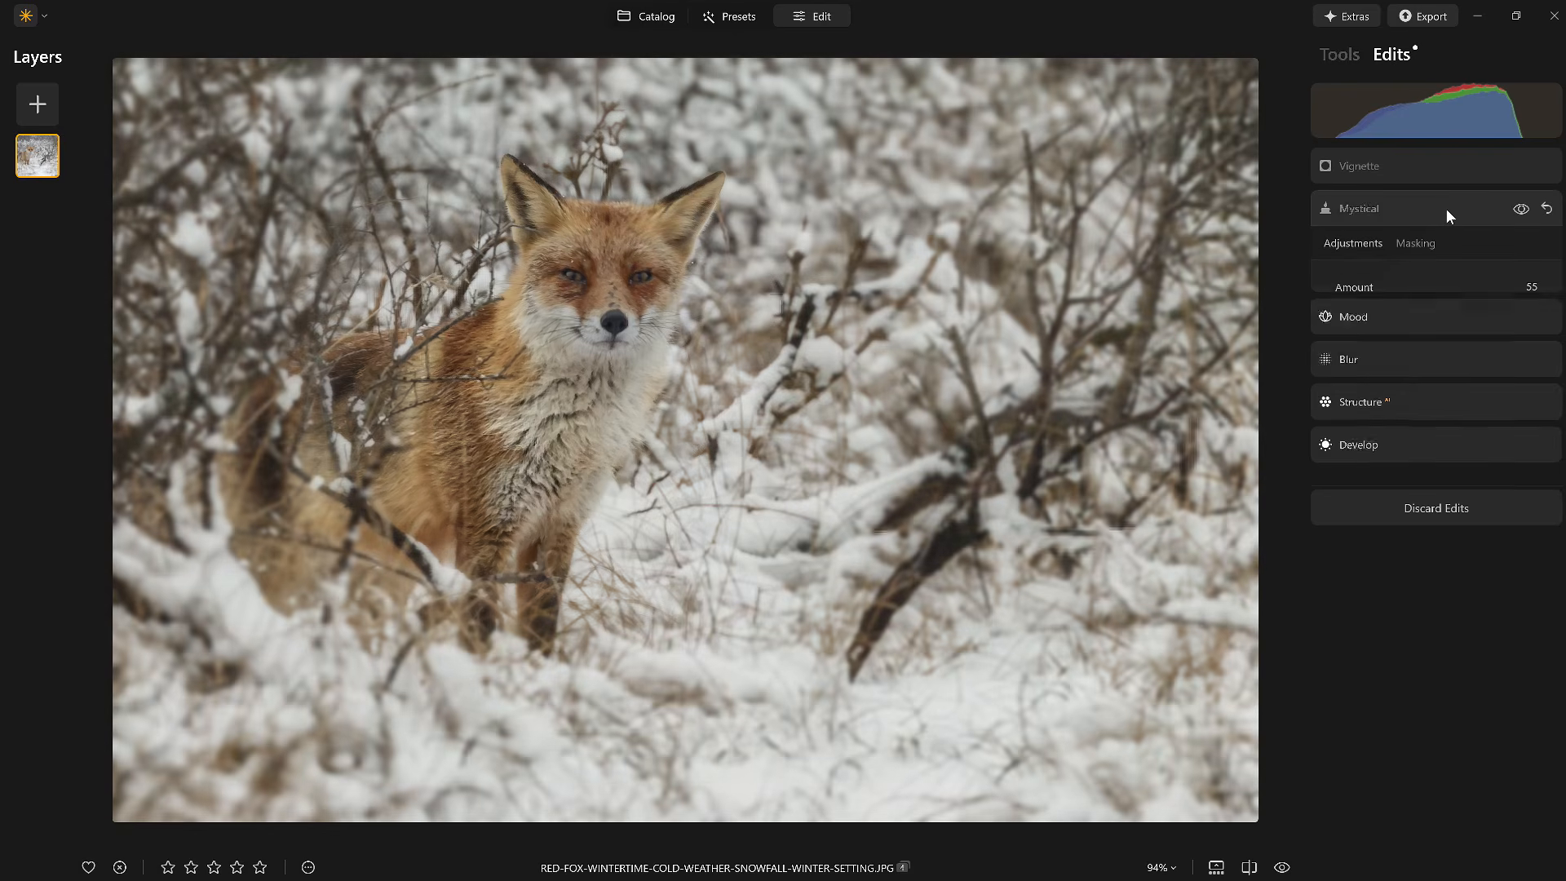
click(1425, 168)
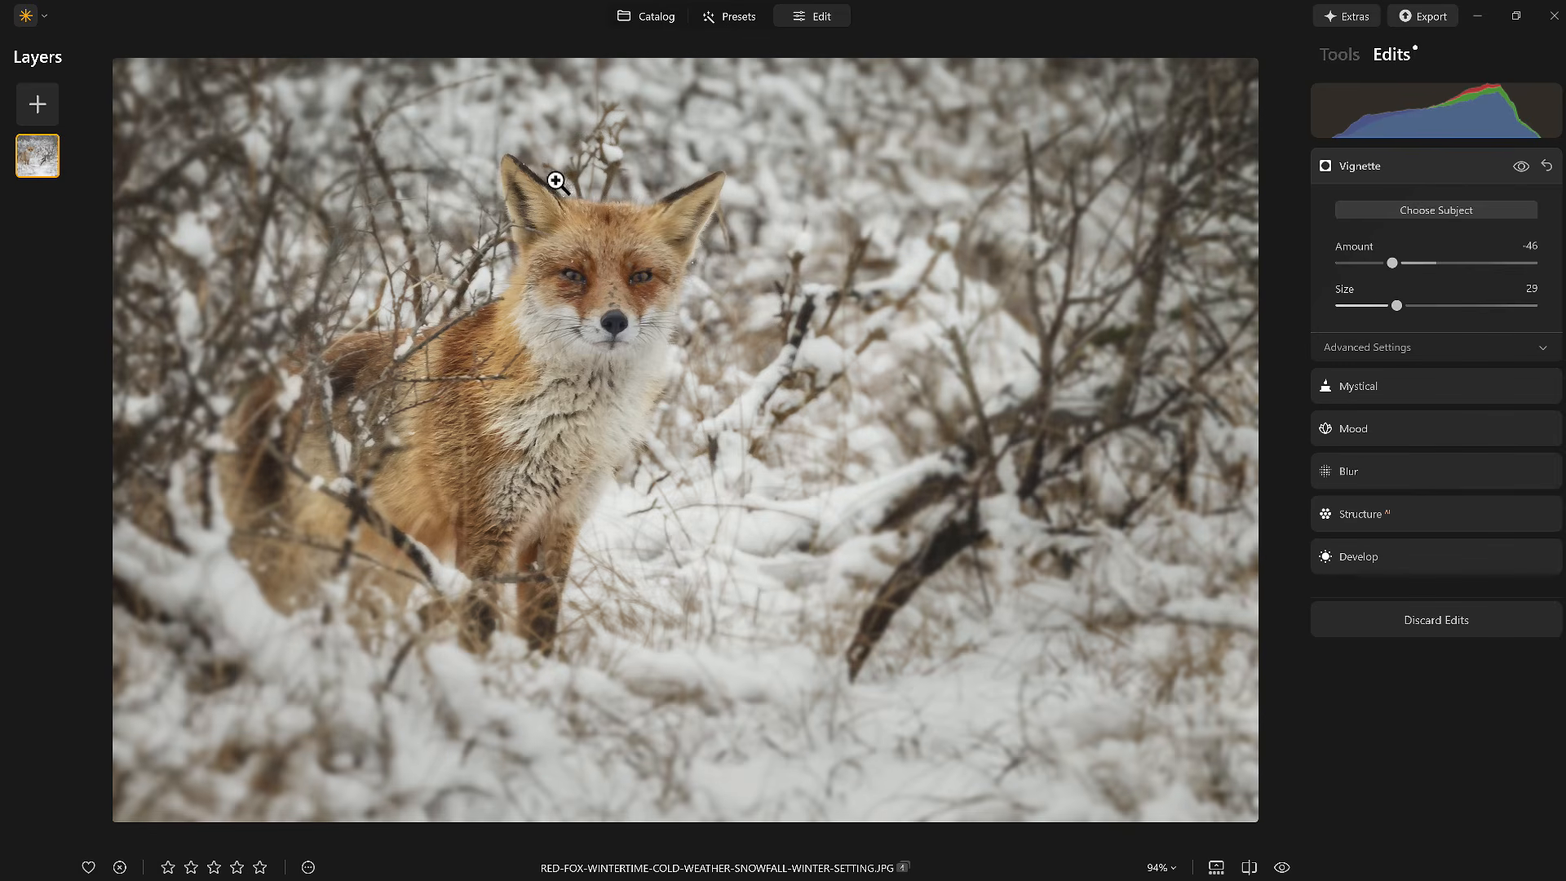
click(1339, 55)
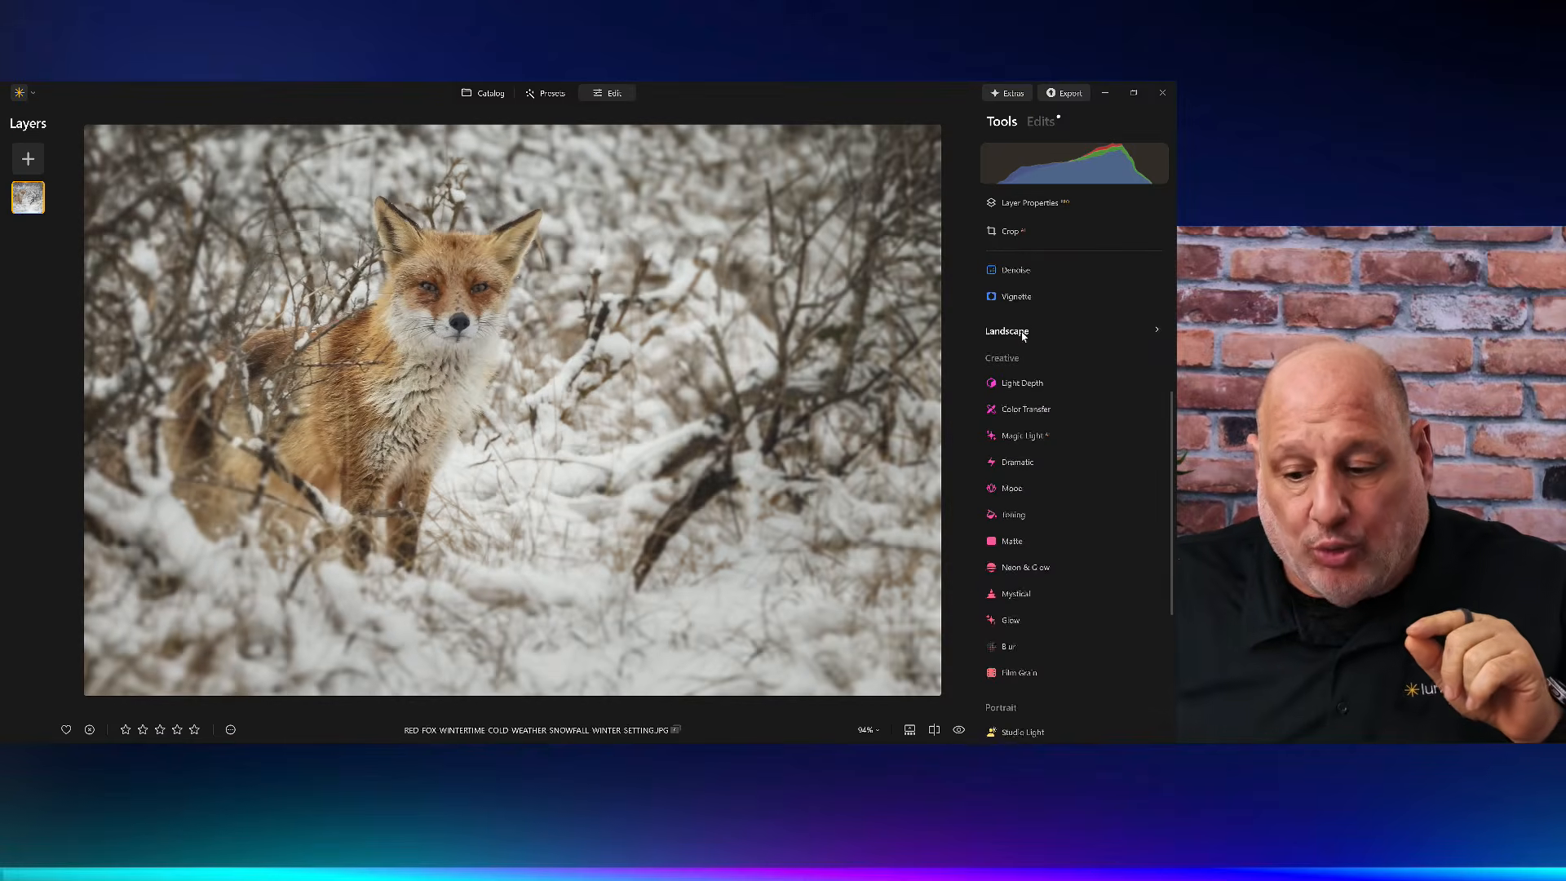
scroll(1021, 330, up, 4)
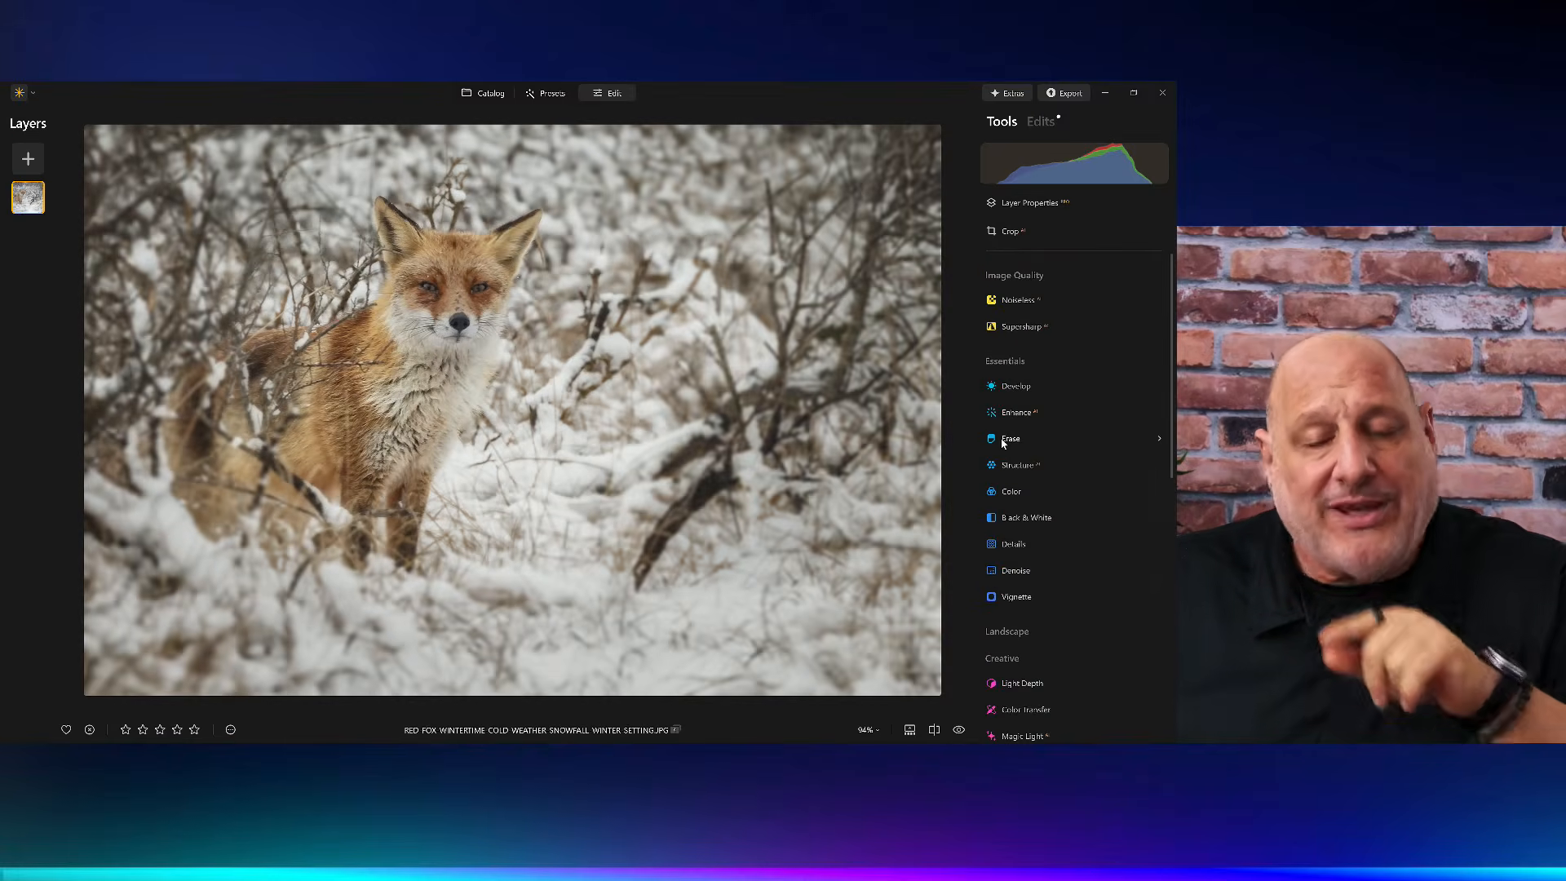
Open the edited fox photo in GenErase from the catalog, and erase the snowy twigs above the fox's head
click(487, 96)
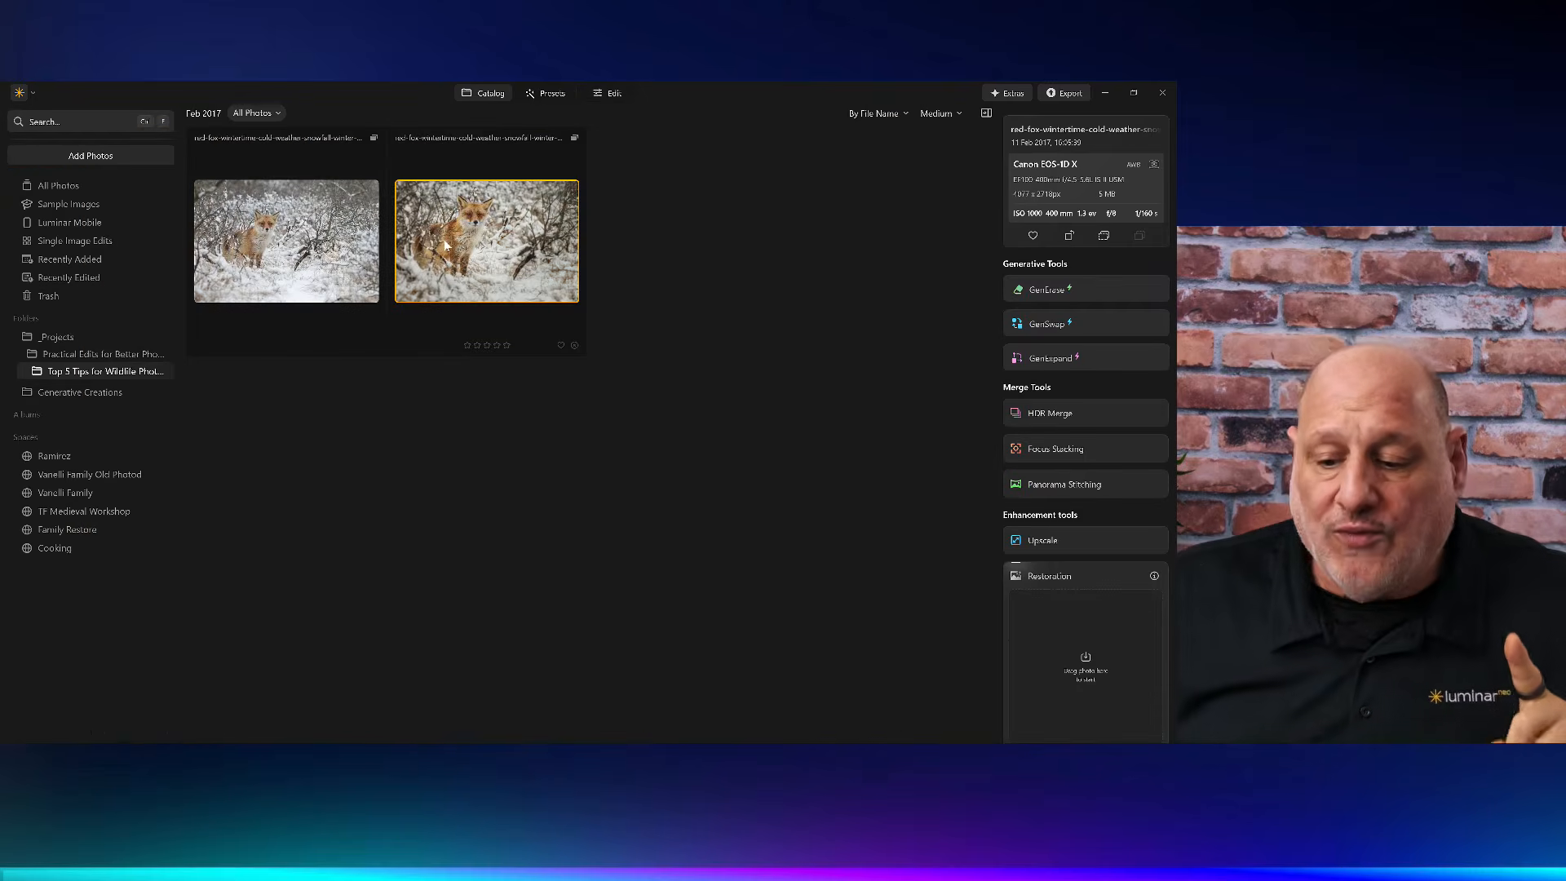
click(1085, 291)
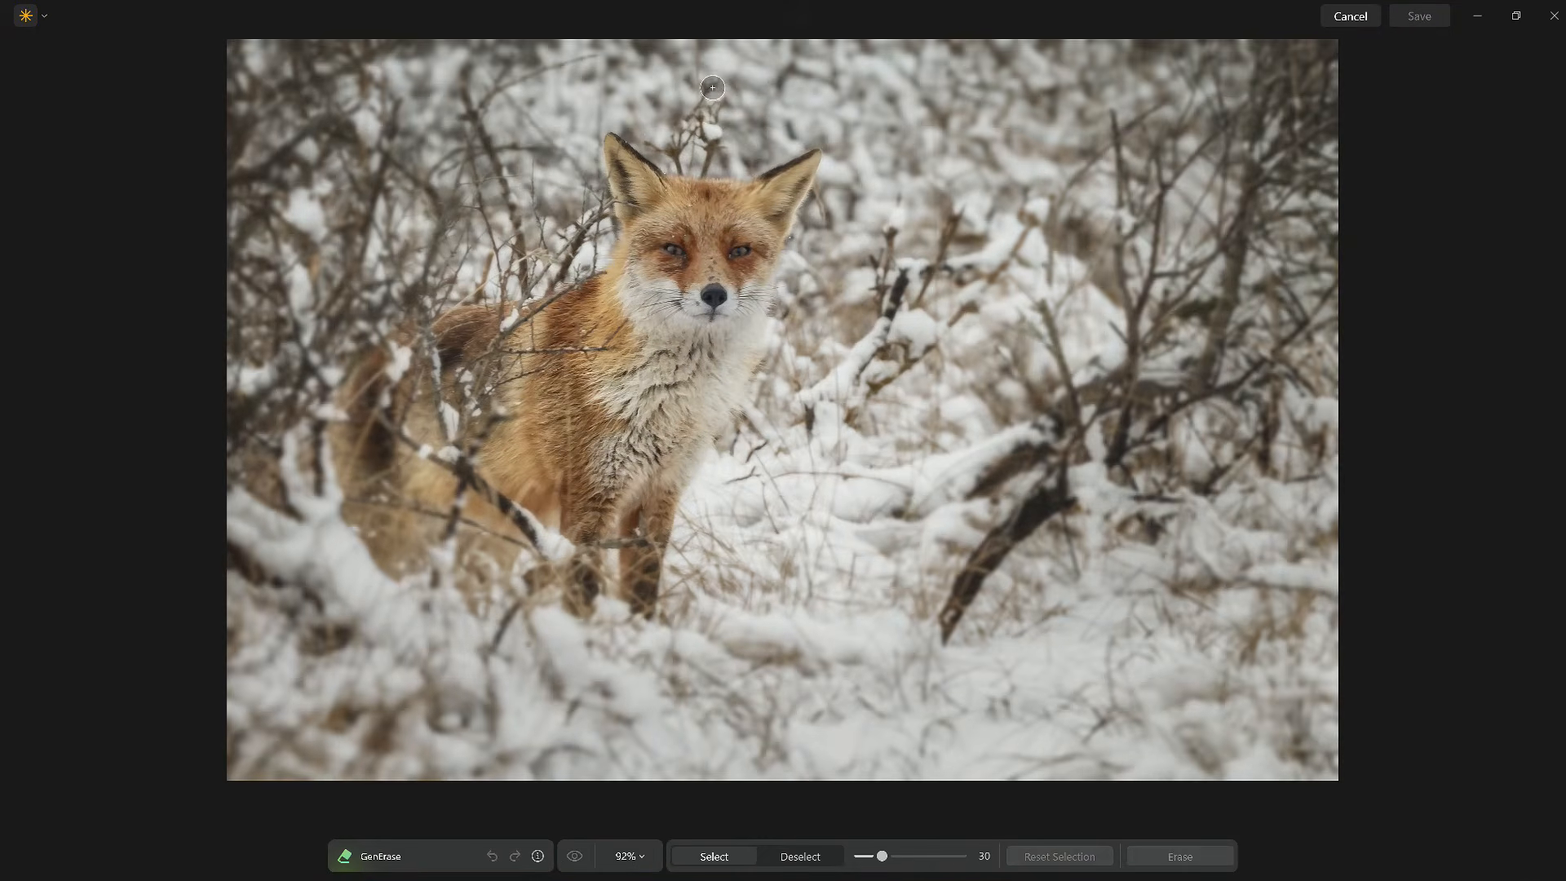
mouse_move(712, 90)
mouse_down()
mouse_move(653, 142)
mouse_move(703, 140)
mouse_up()
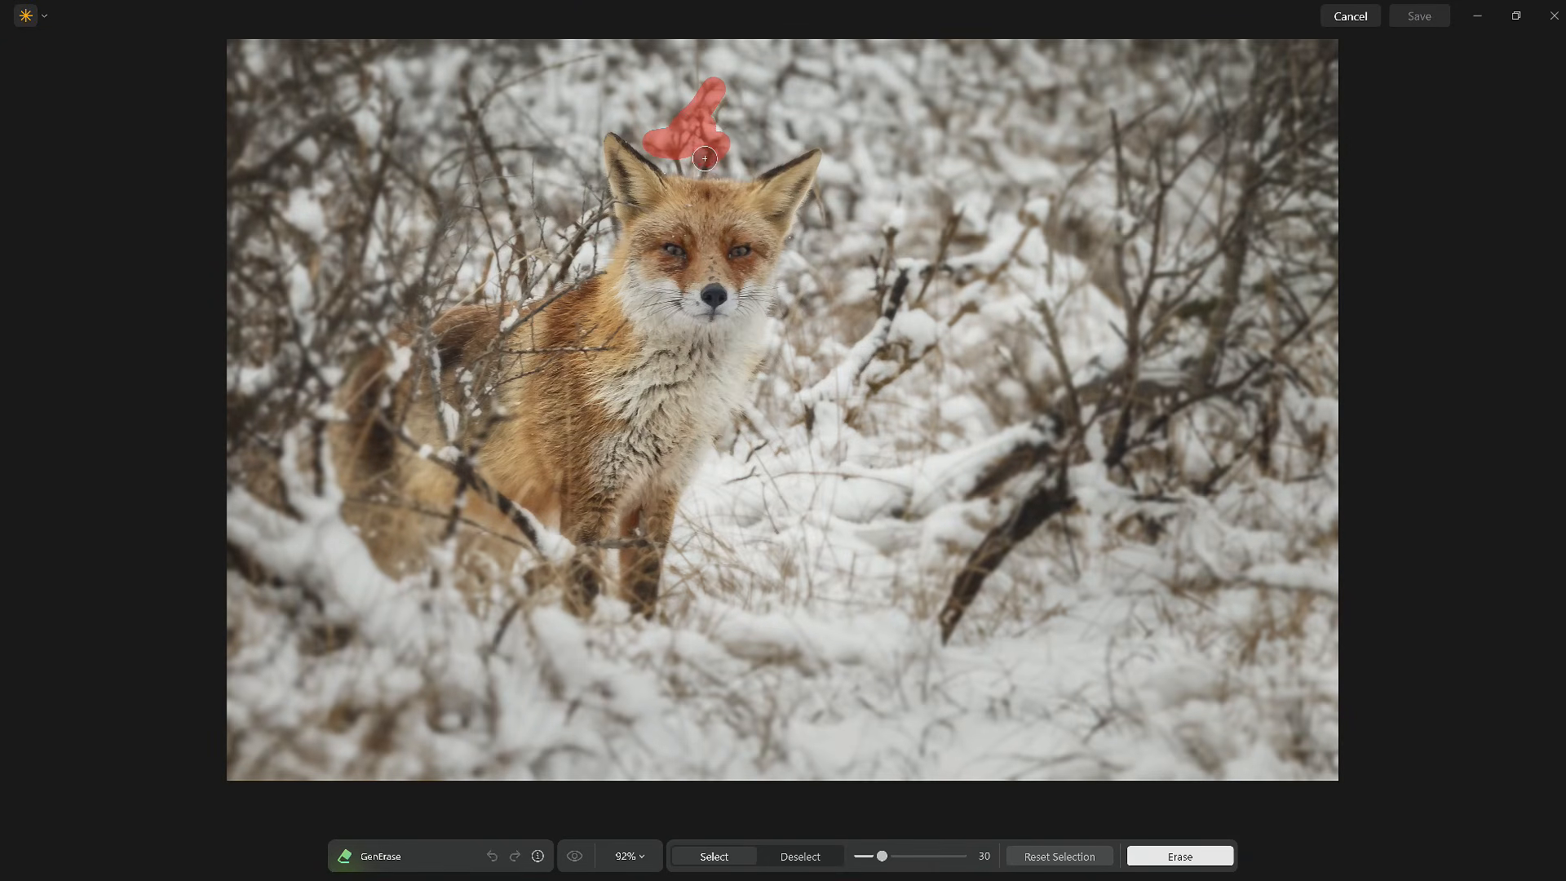
drag(704, 162, 675, 150)
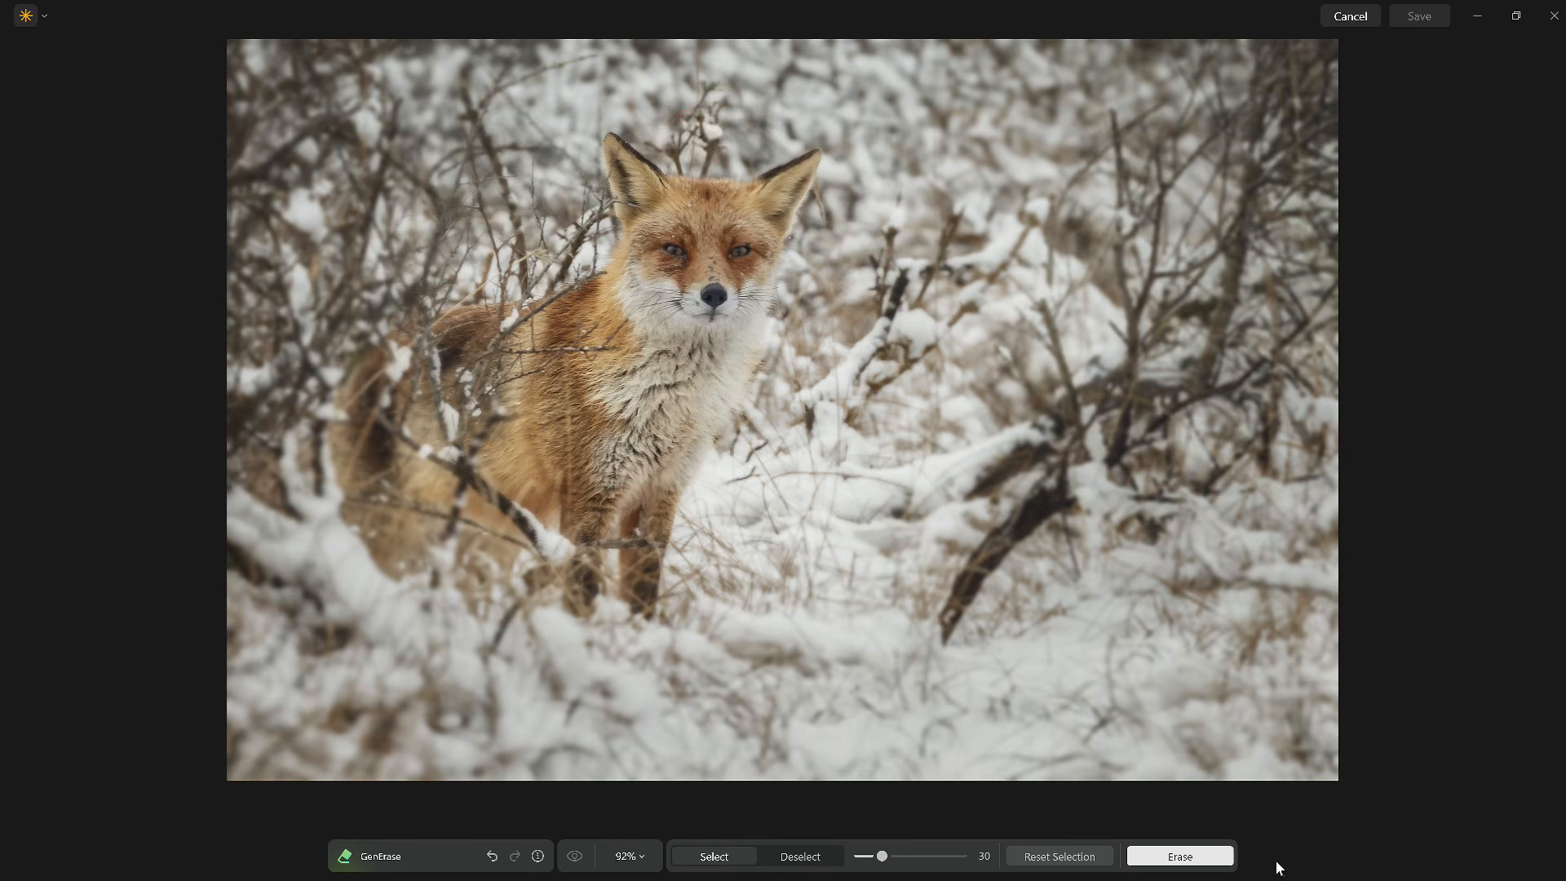
click(1196, 854)
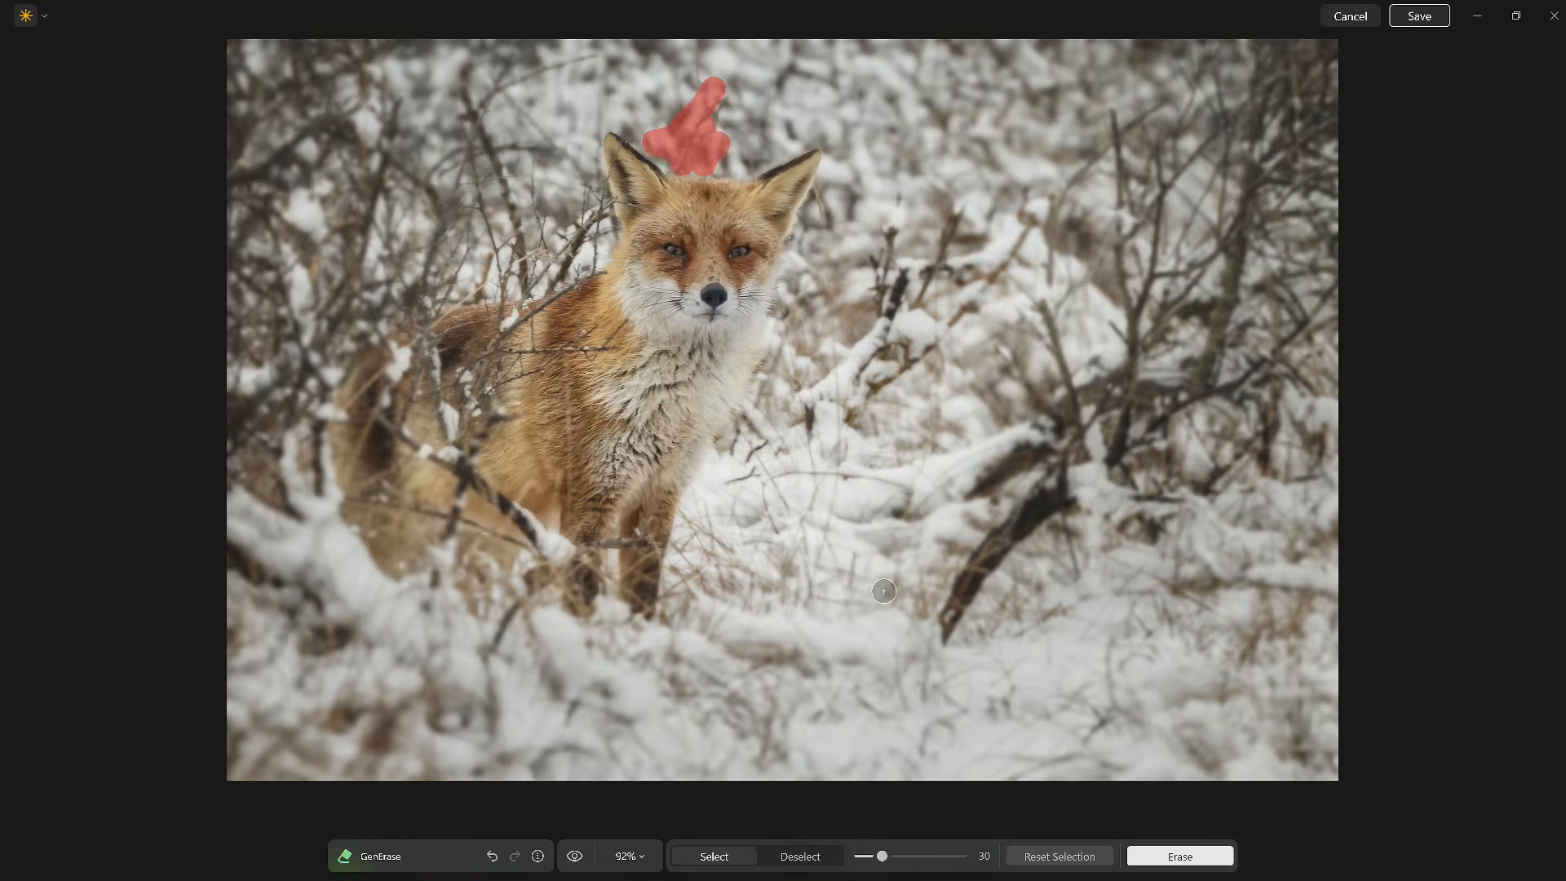
Check the erasure without its selection, and erase the remaining thin twig above the fox's head in a second pass
click(1021, 853)
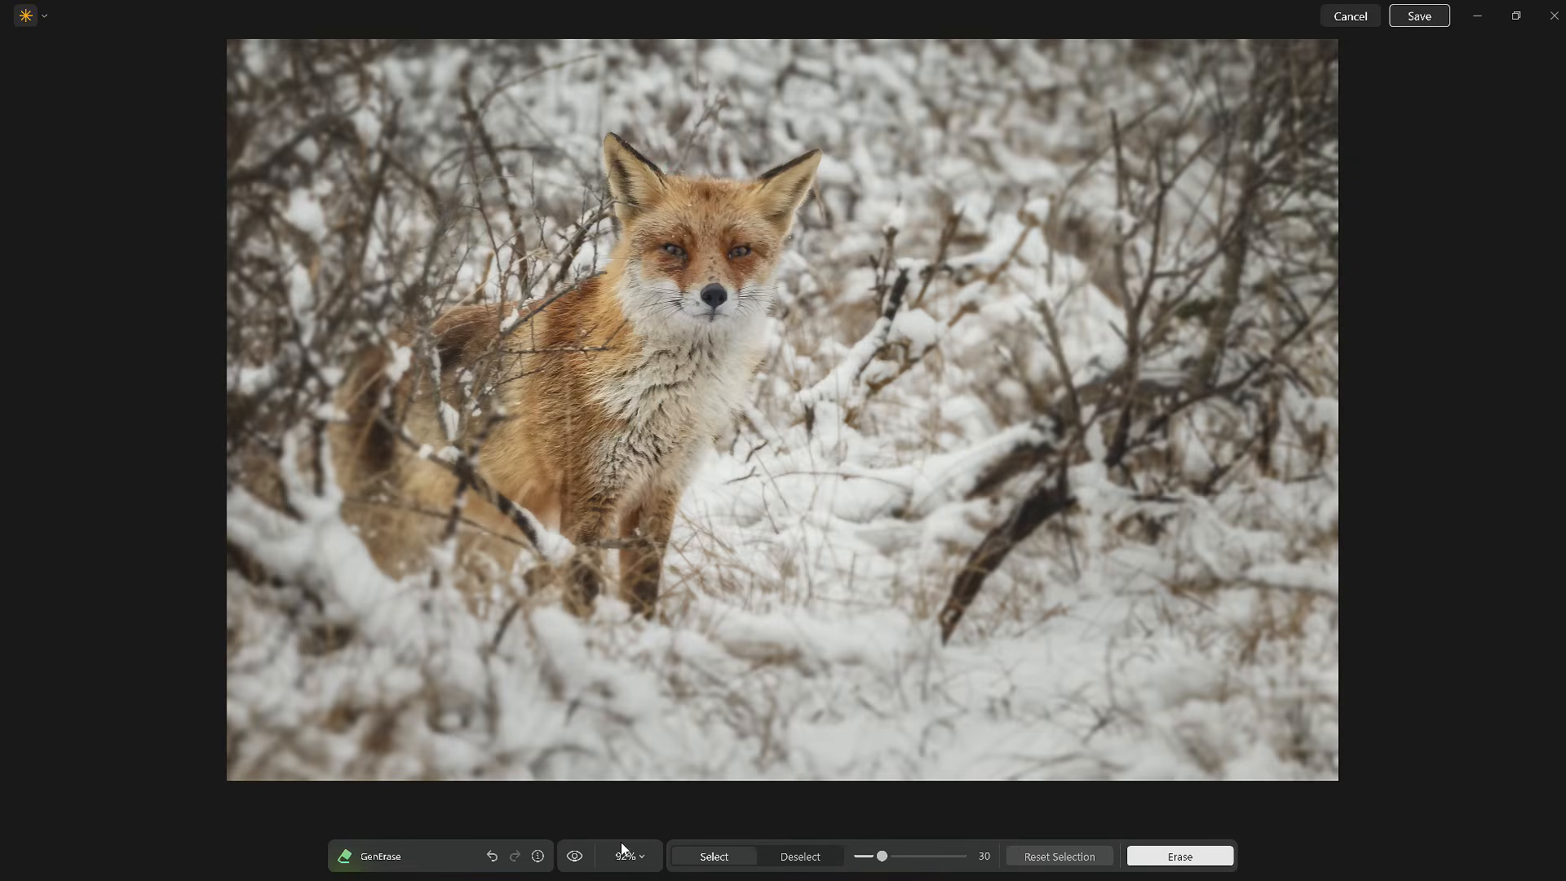
click(571, 856)
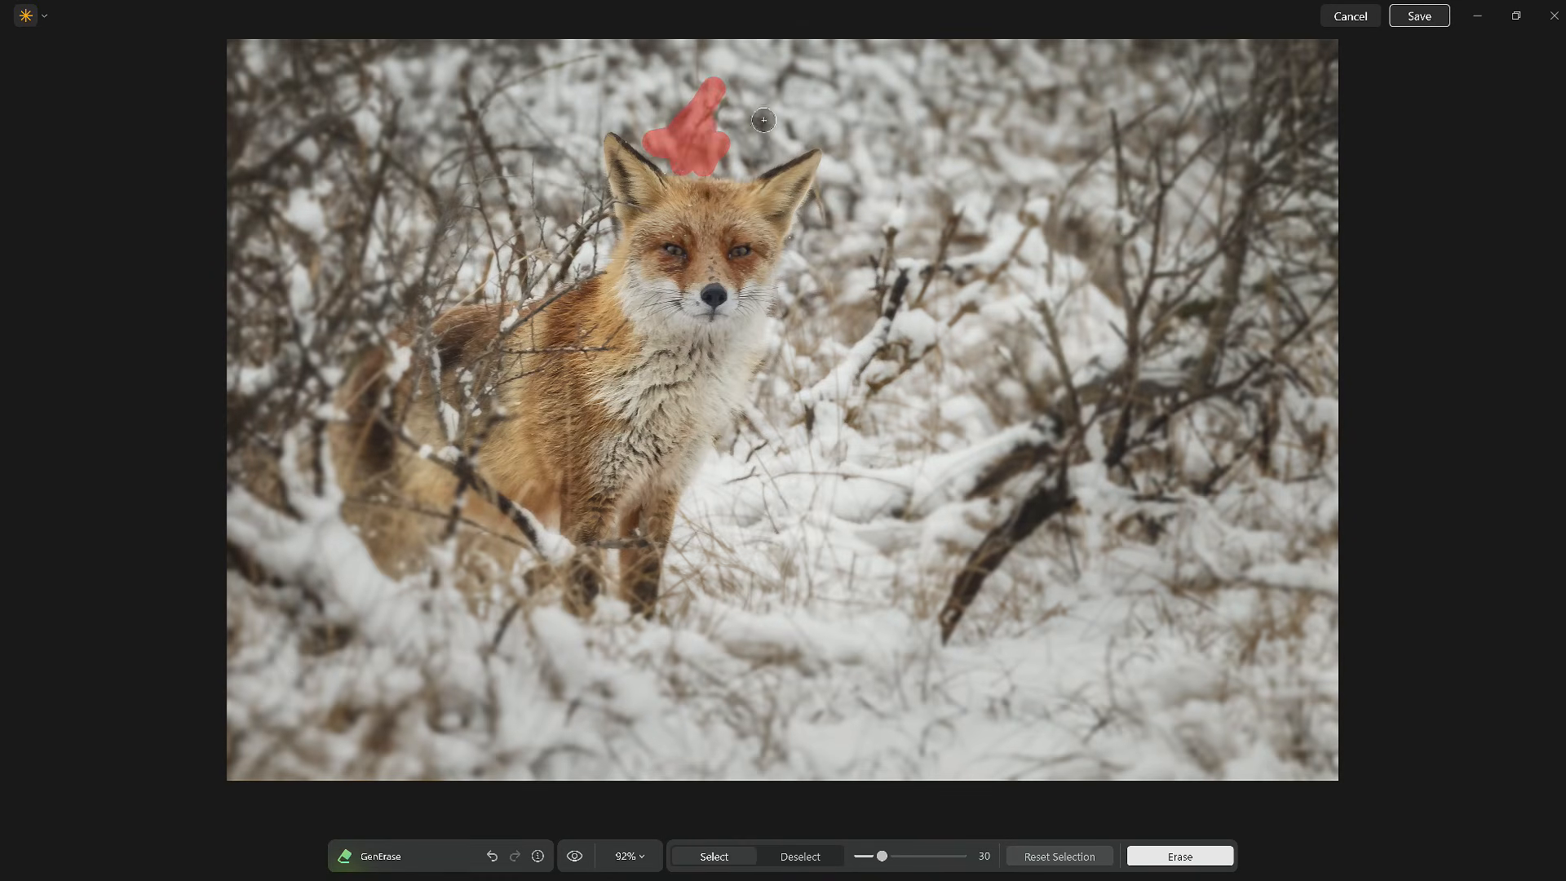
click(1053, 856)
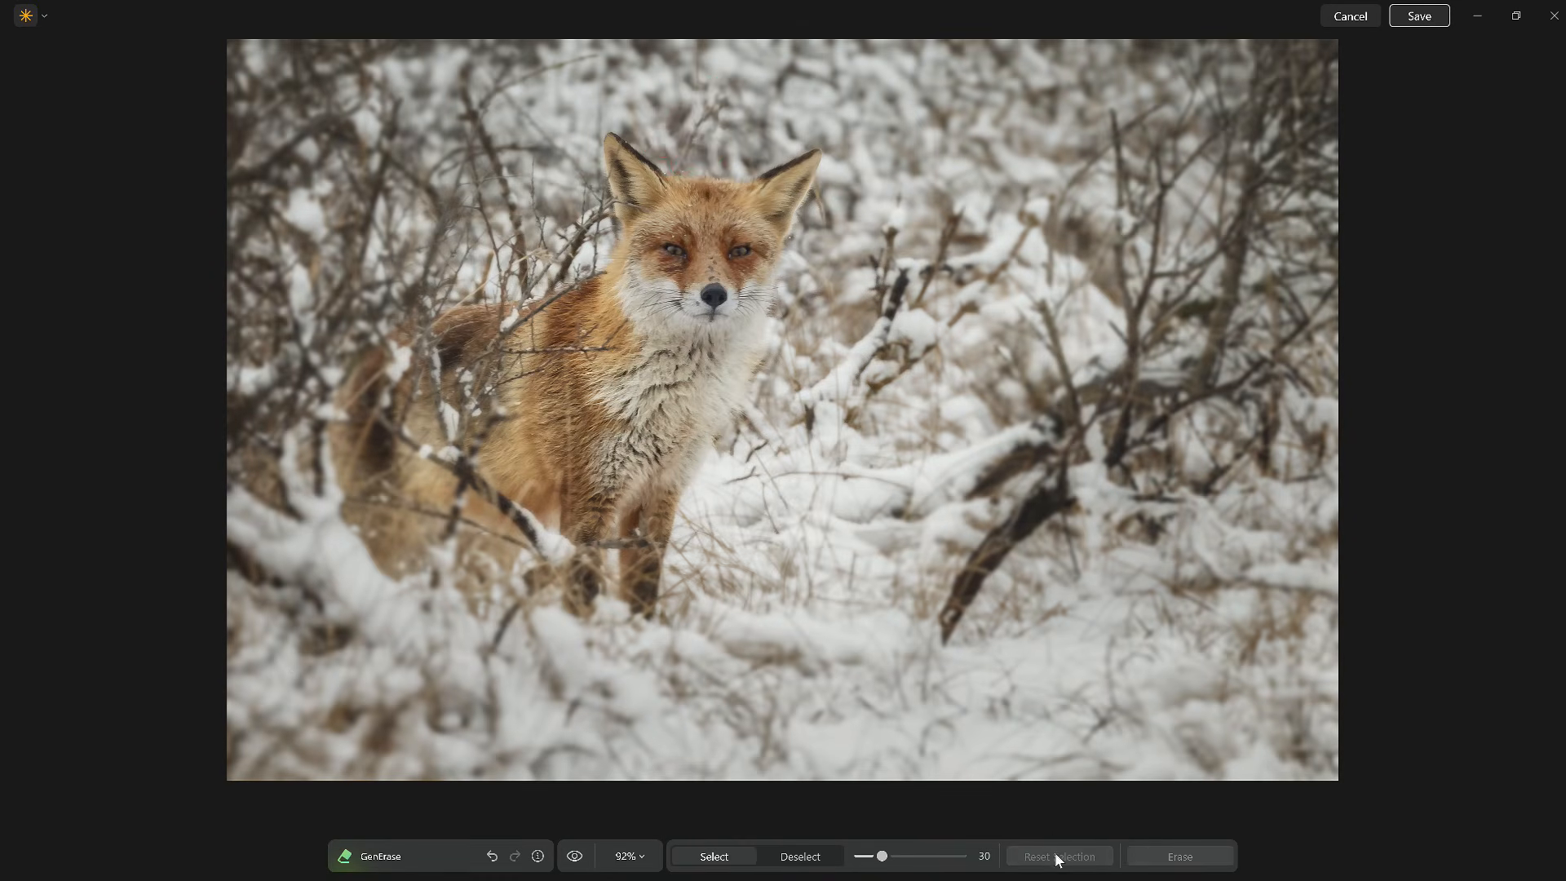
click(712, 94)
drag(700, 105, 687, 157)
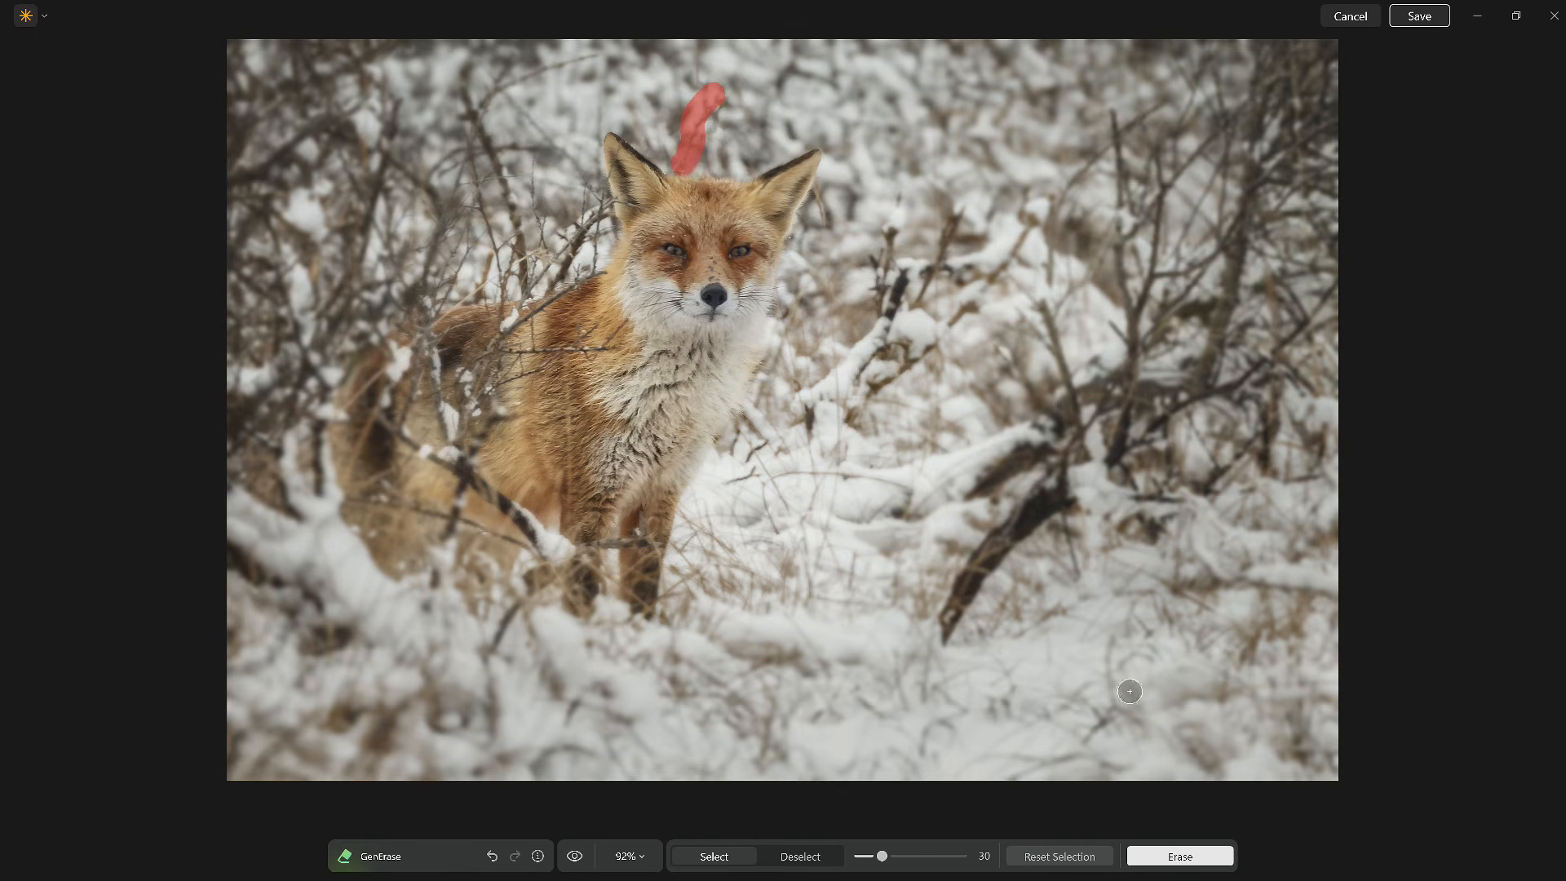
click(1179, 856)
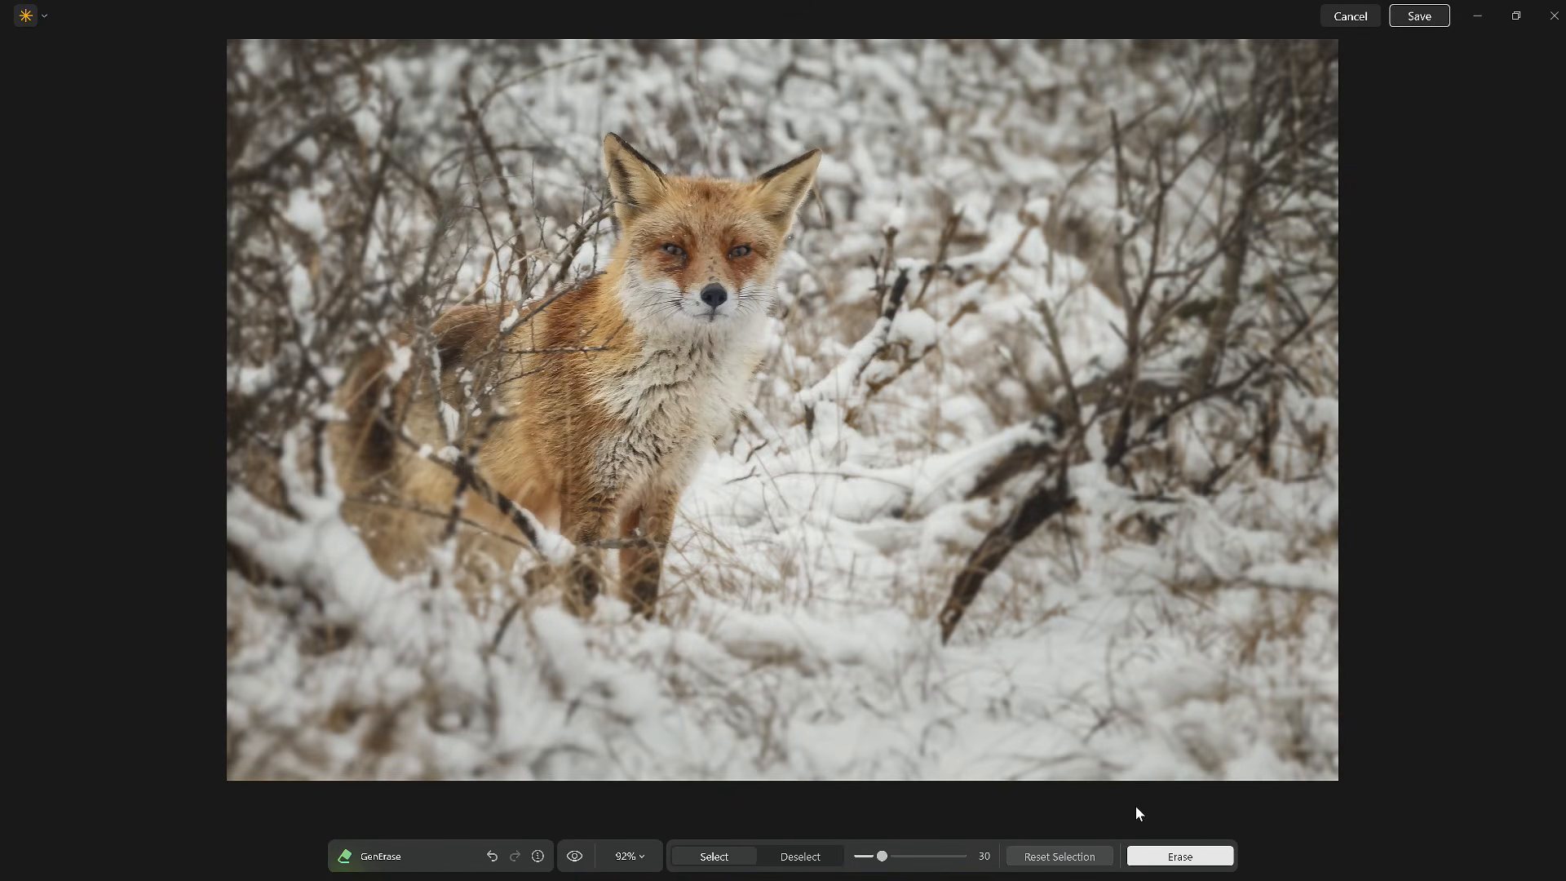
Start a new selection over the twig remnants above the fox's head, refine its right edge and erase the area
click(1060, 858)
mouse_move(738, 97)
mouse_down()
mouse_move(671, 104)
mouse_move(714, 118)
mouse_up()
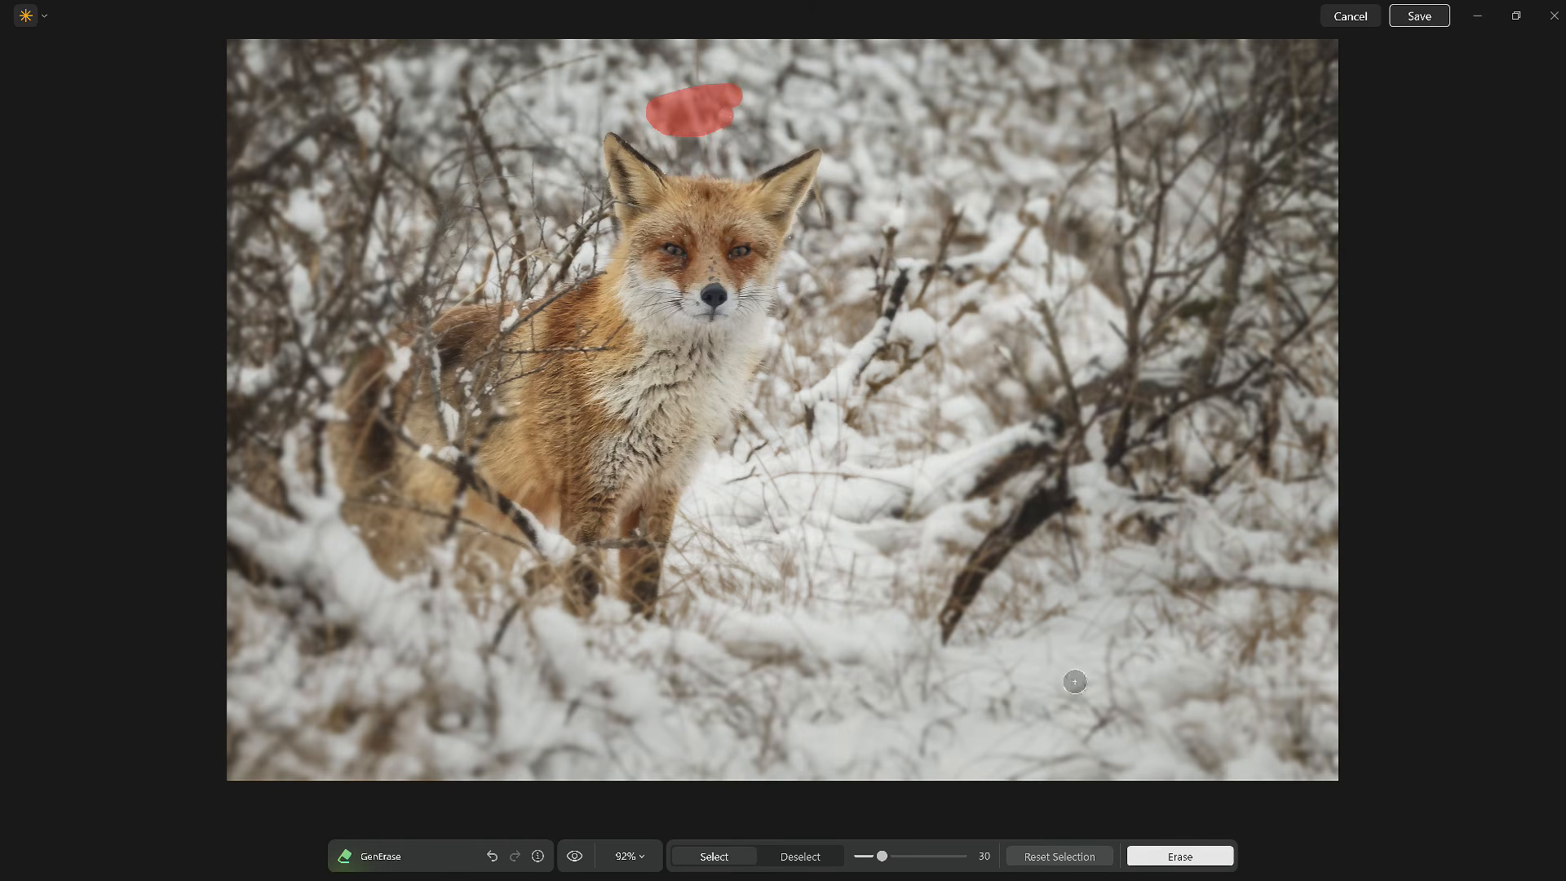
click(1176, 858)
click(795, 859)
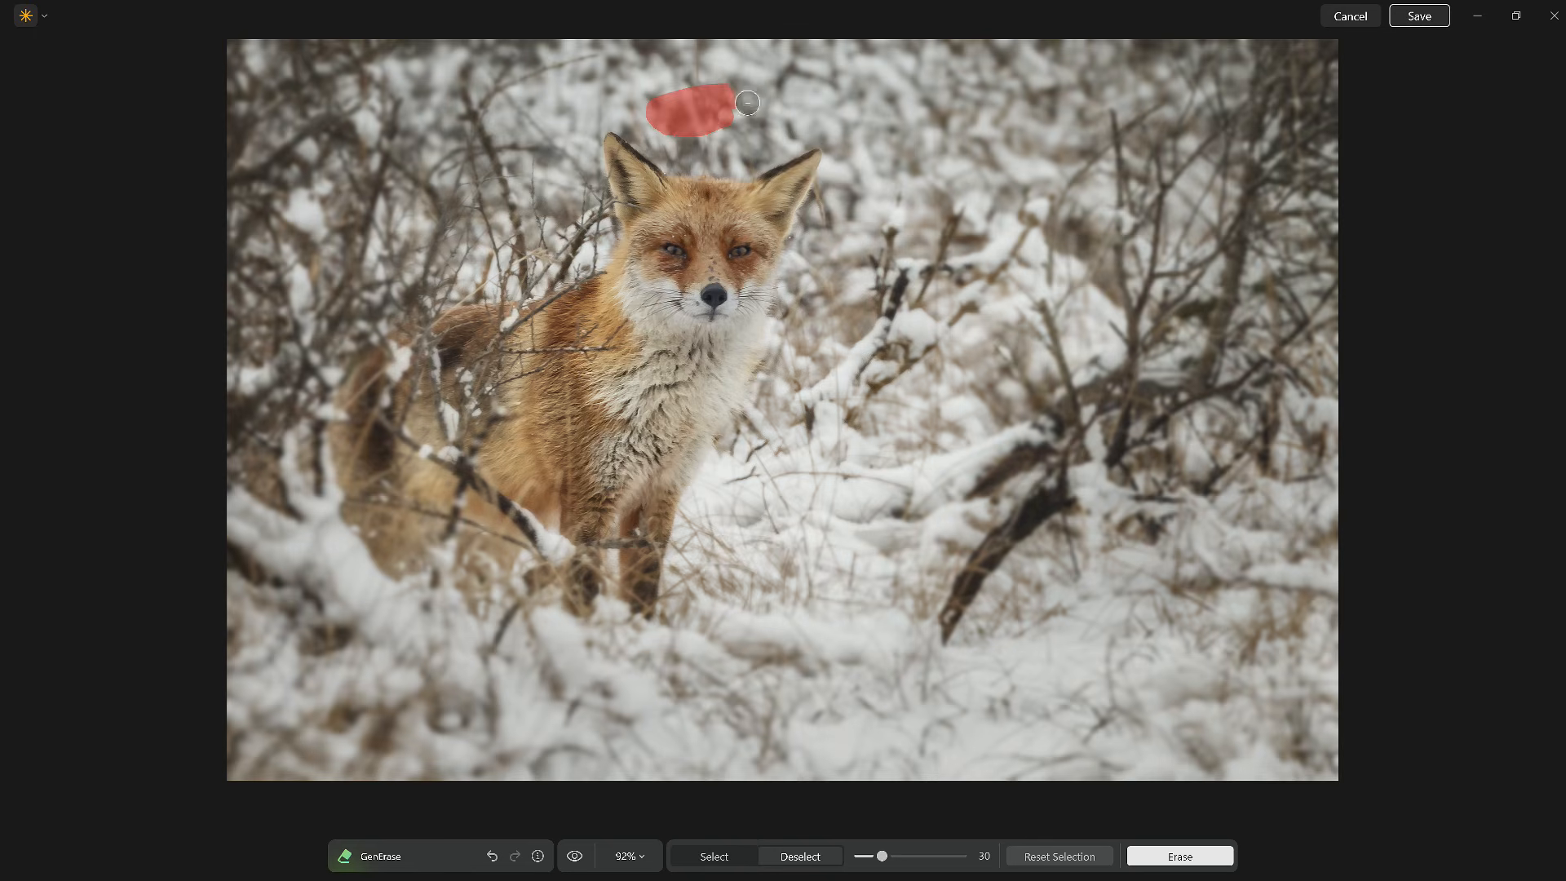
click(714, 857)
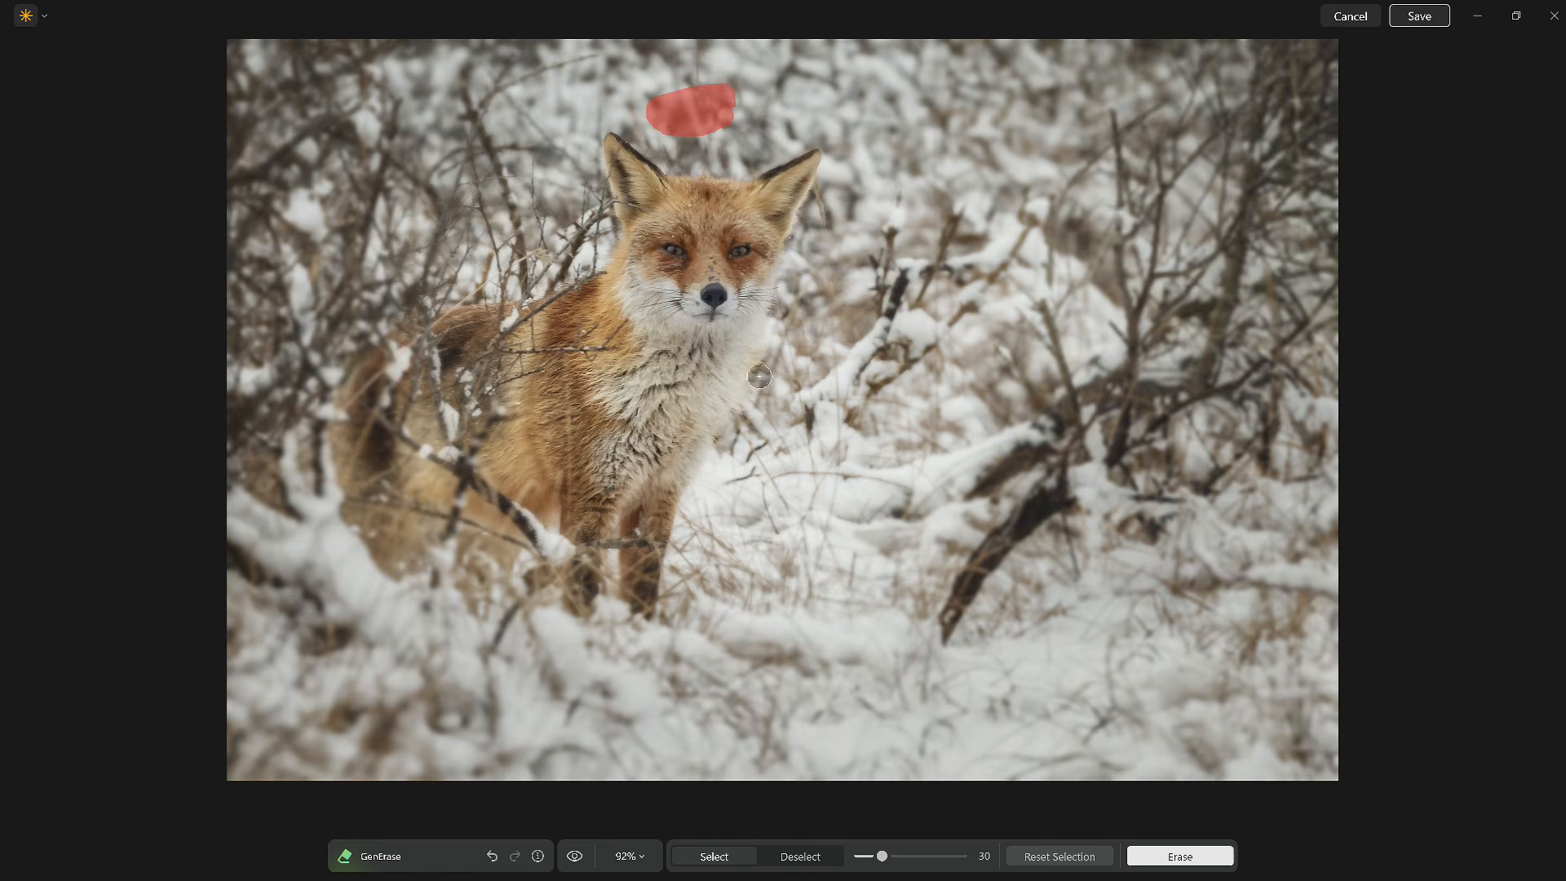
drag(737, 91, 735, 119)
click(1168, 858)
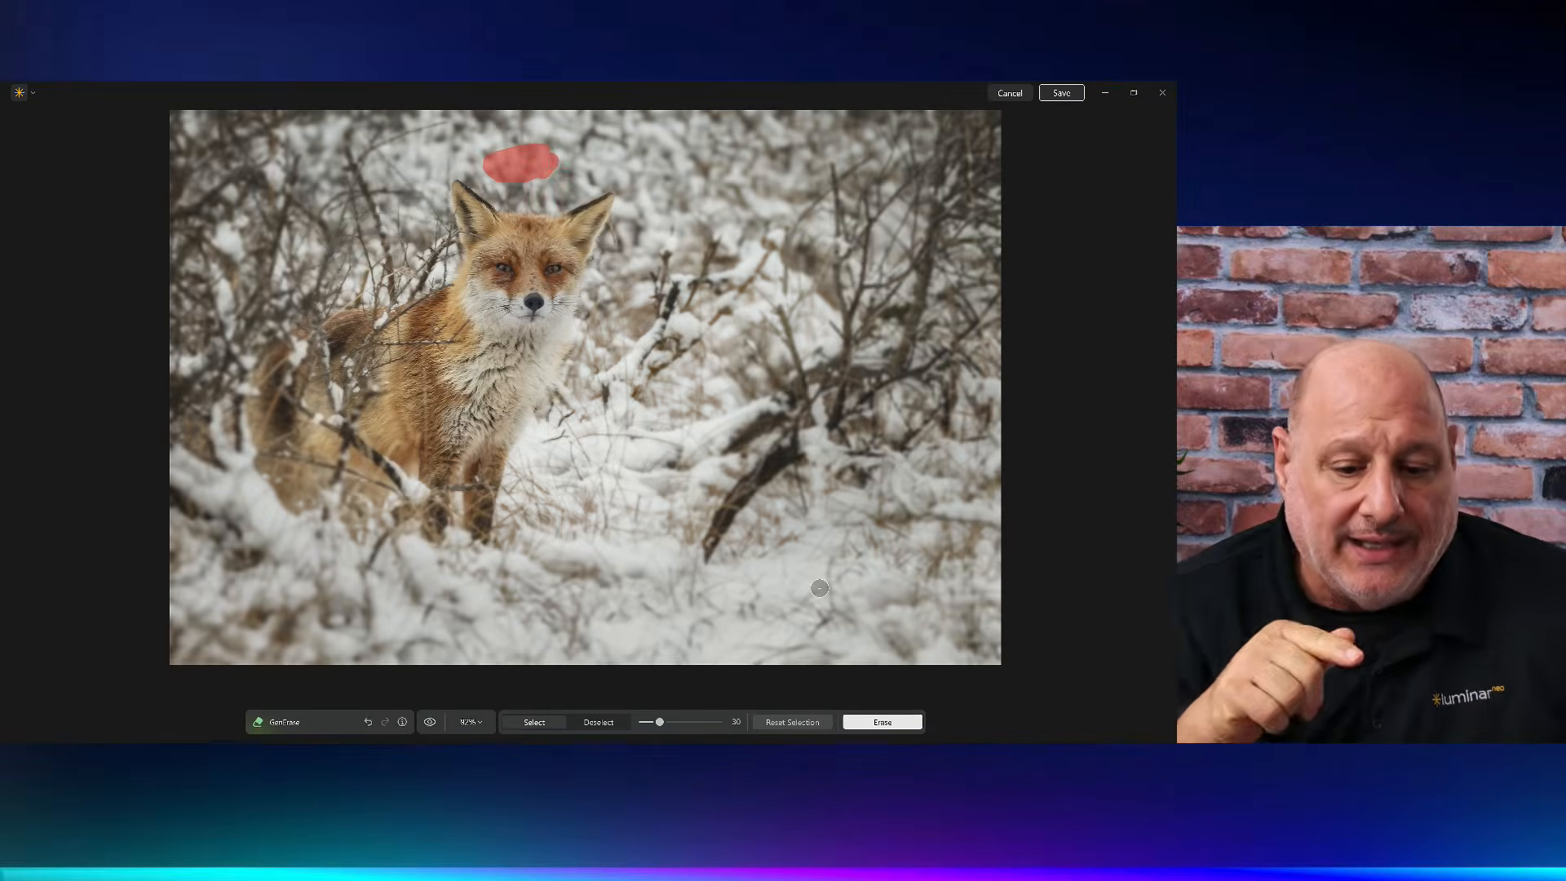
Clear the selection to compare the photo before and after erasing, and save the GenErase result
click(771, 721)
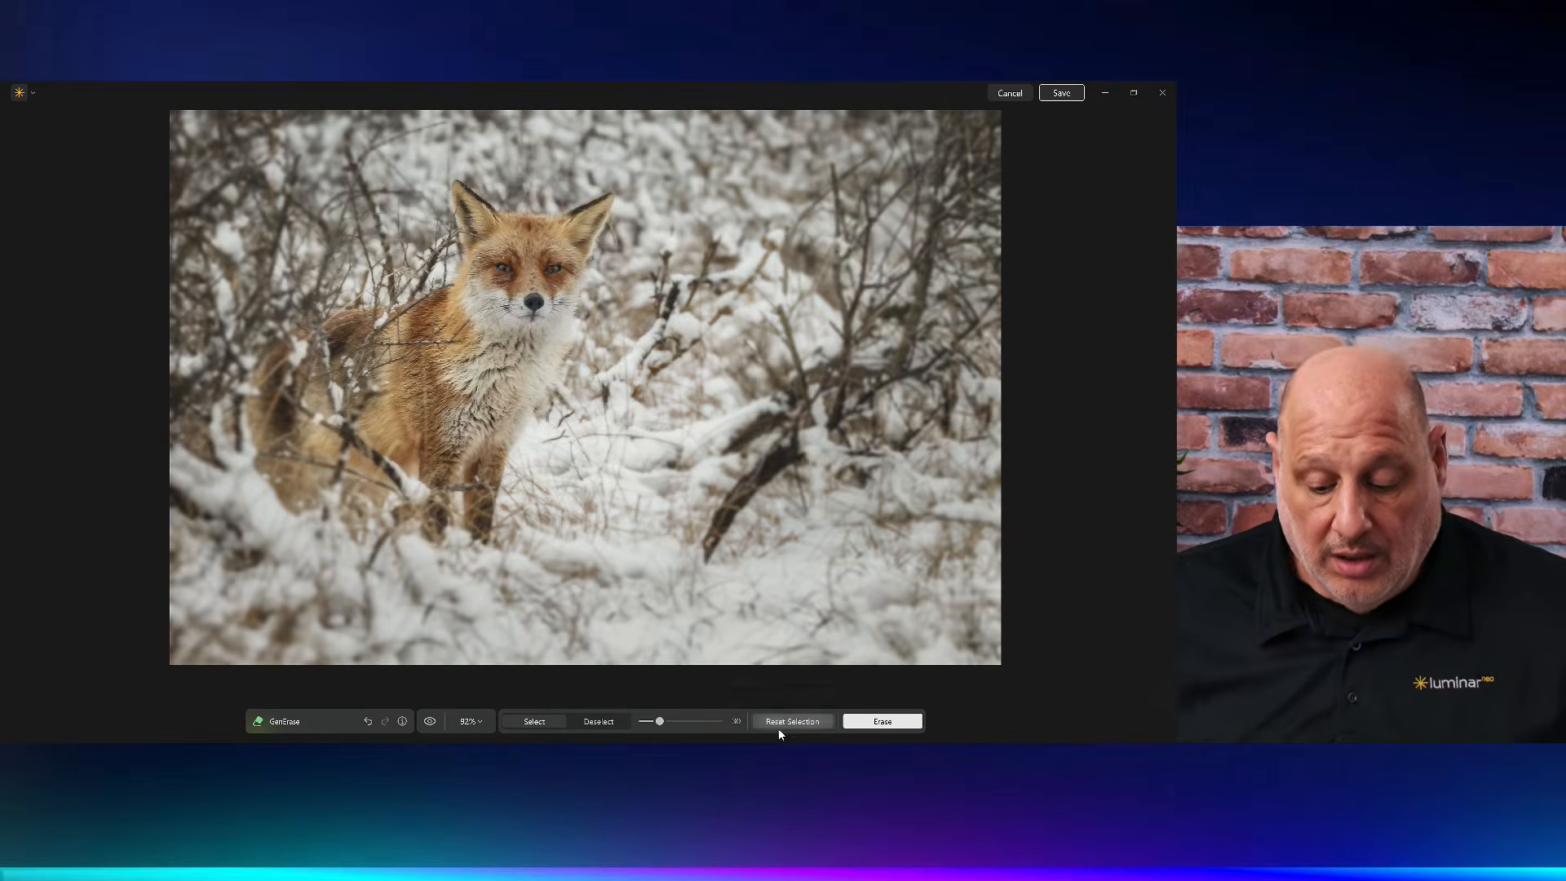
click(801, 725)
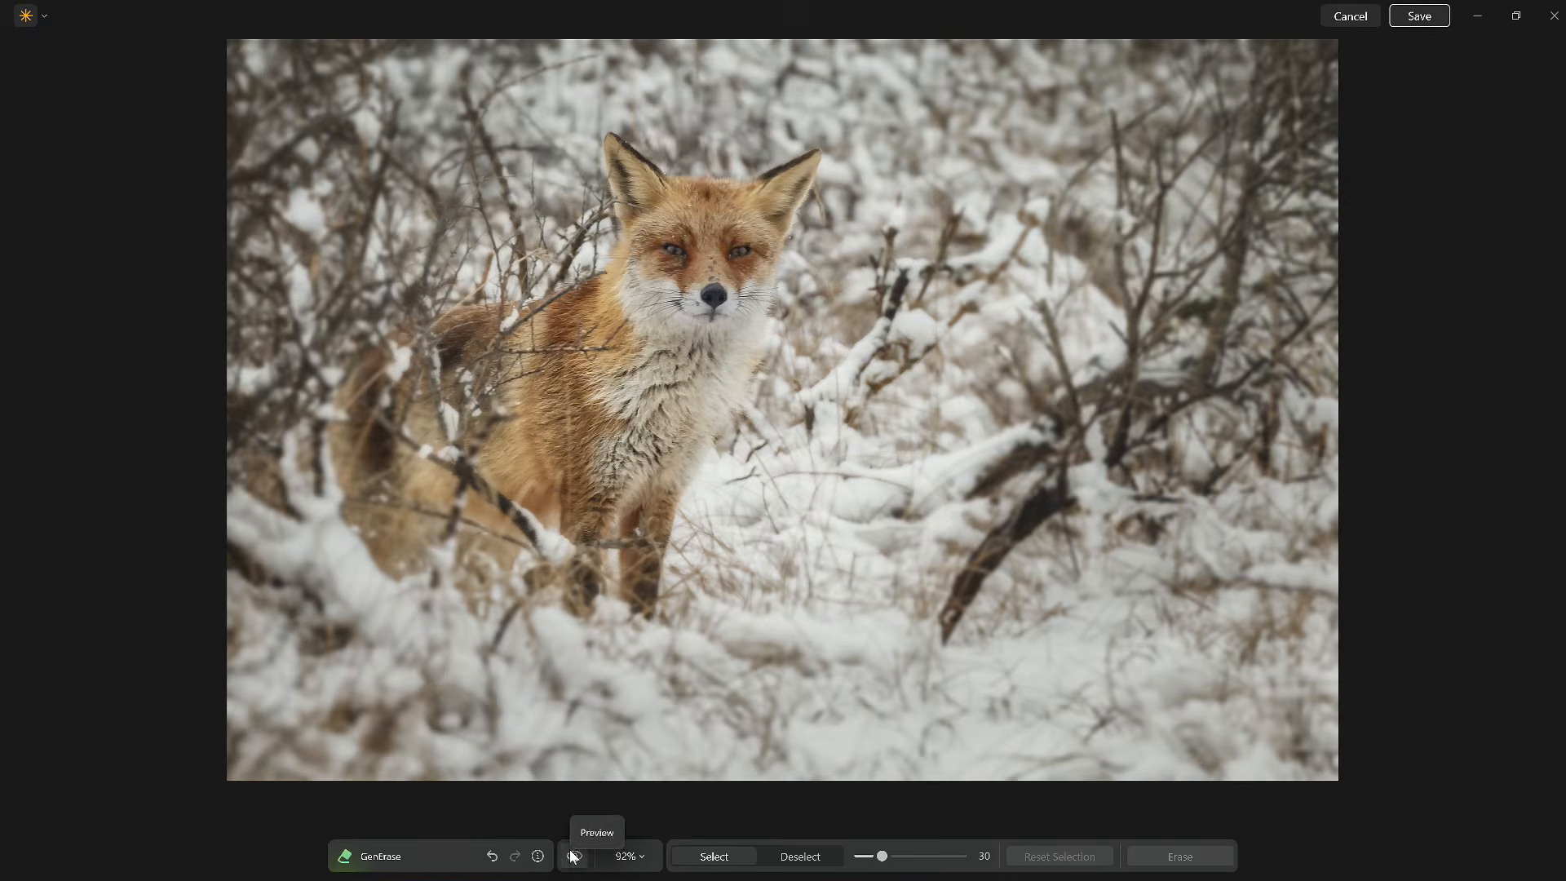
click(428, 721)
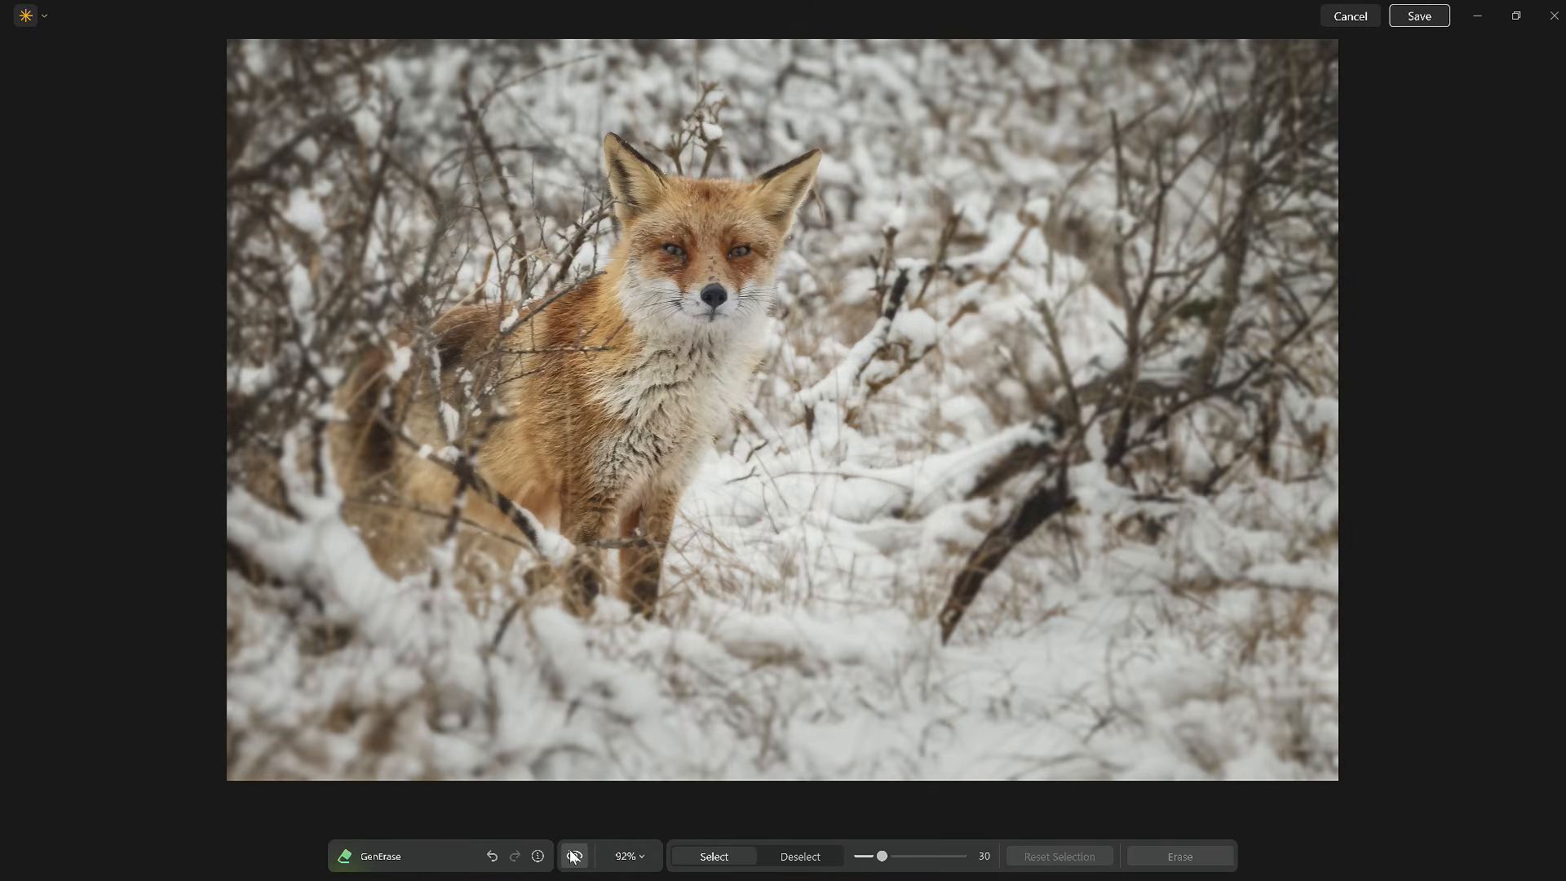
click(571, 856)
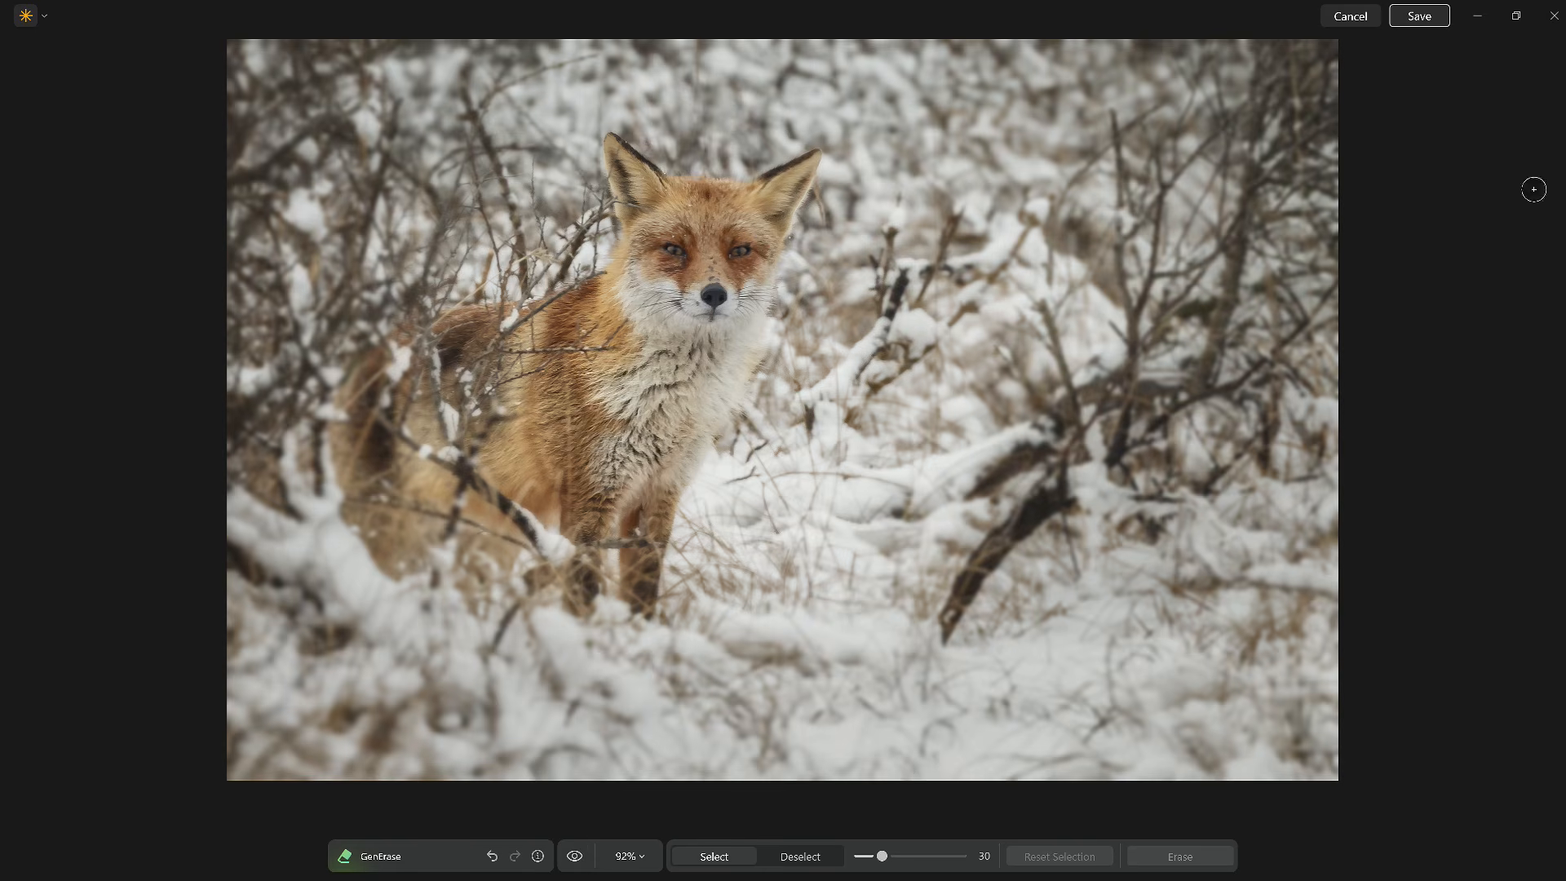
click(1436, 22)
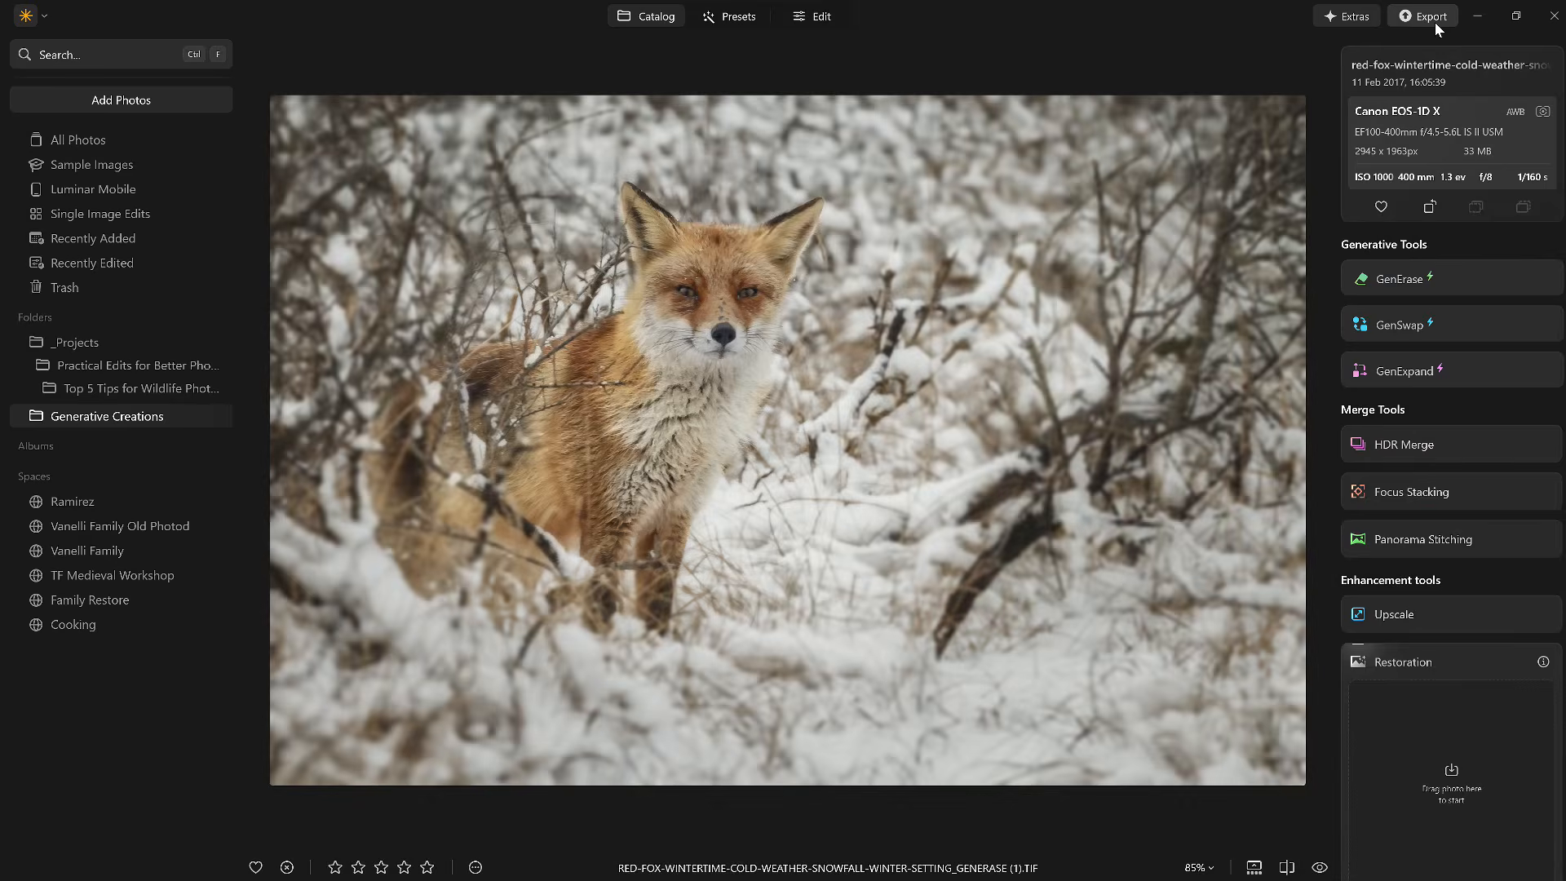
Move the erased photo from Generative Creations to the "Top 5 Tips for Wildlife" folder and open that folder
click(149, 416)
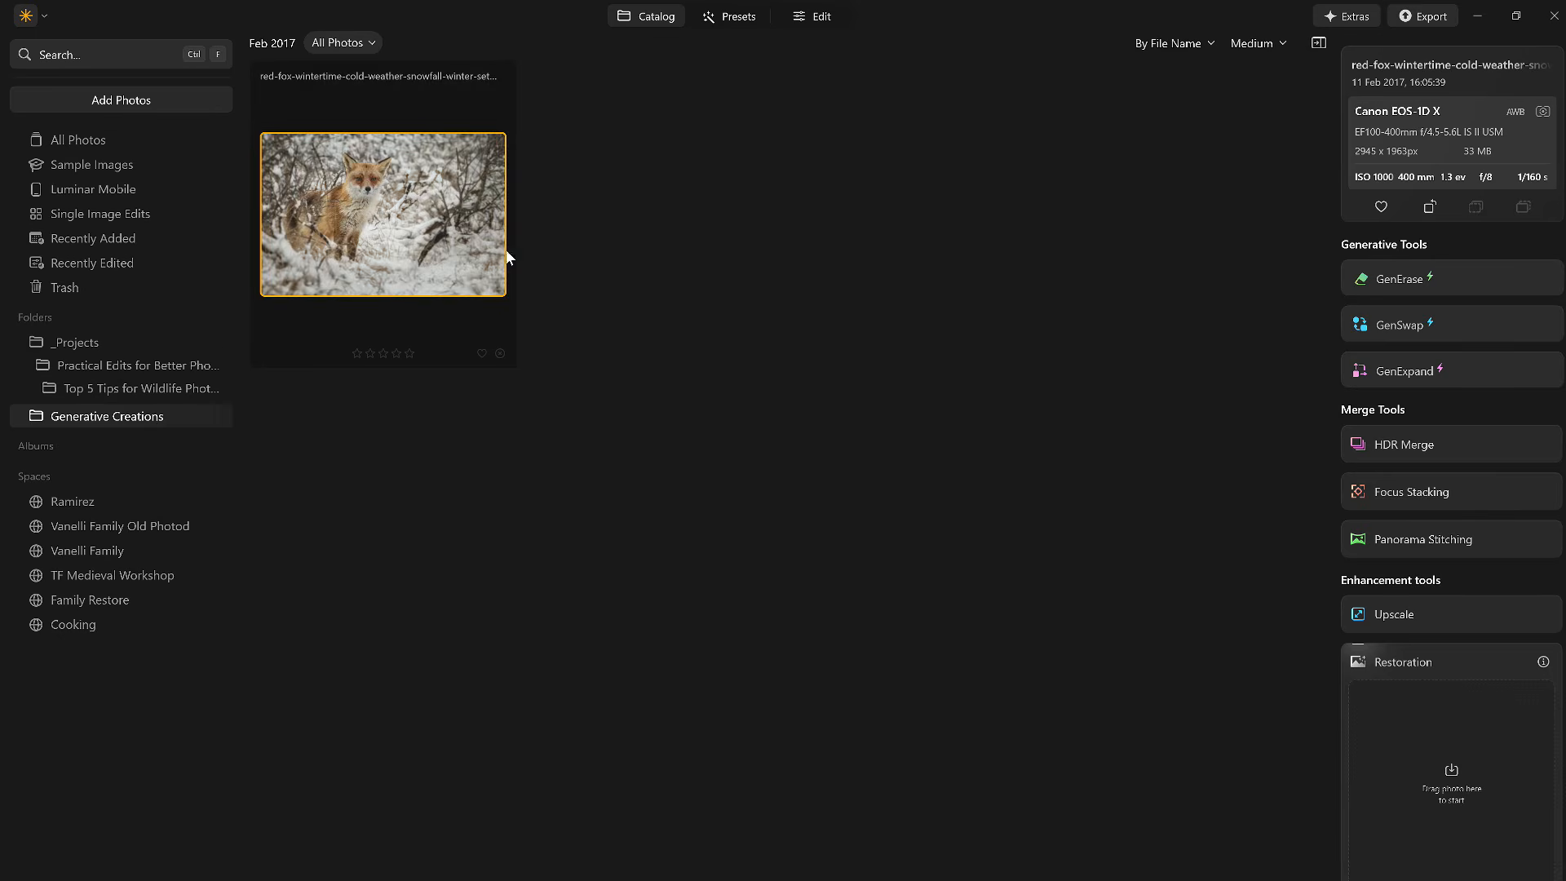
drag(392, 206, 186, 390)
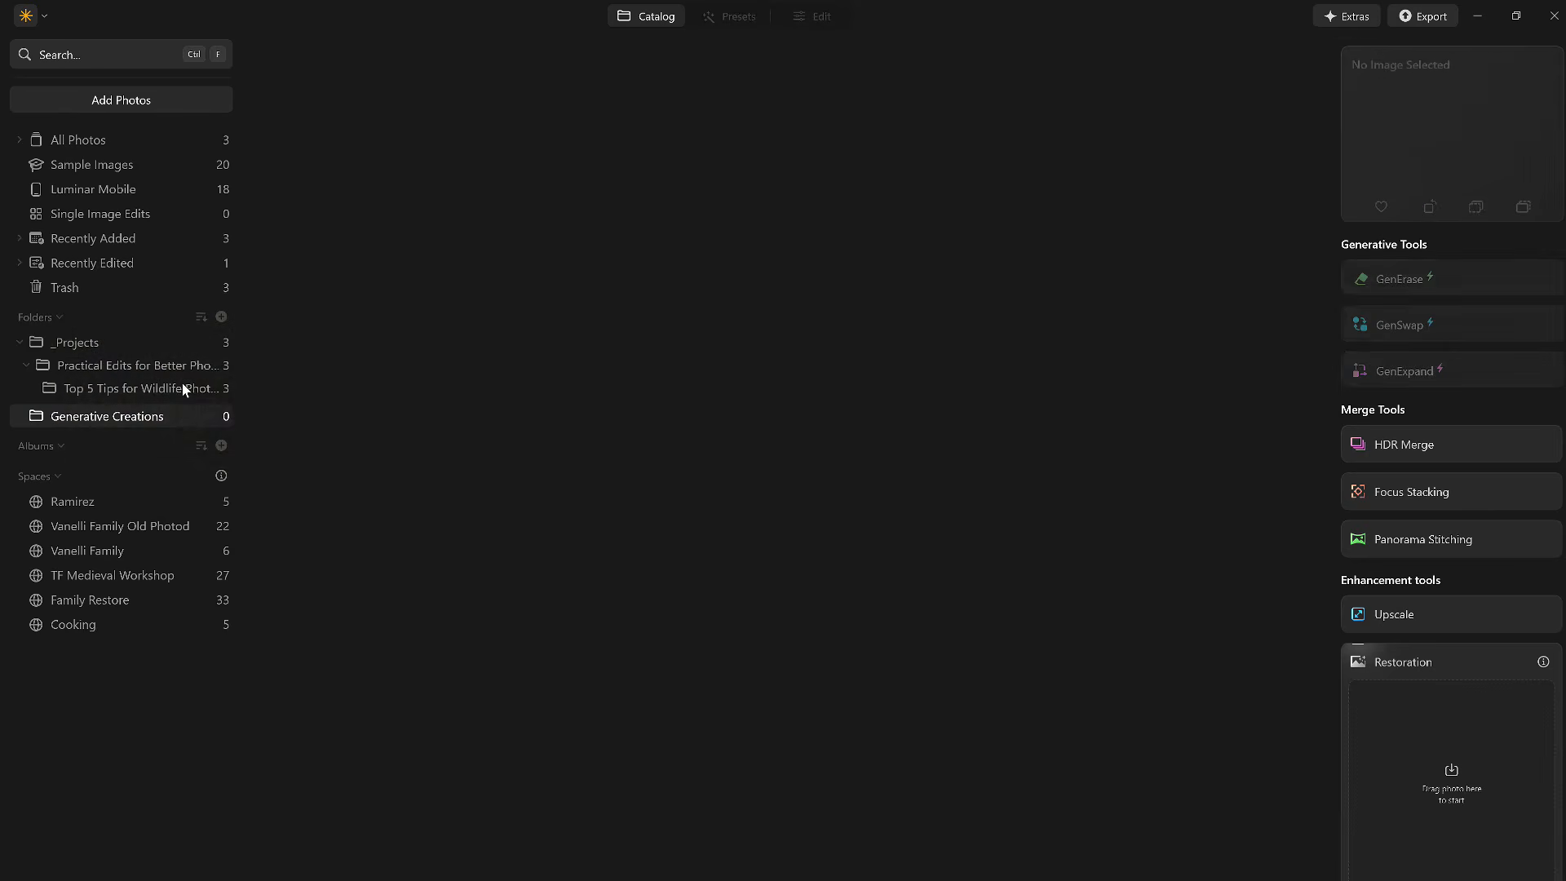
click(184, 390)
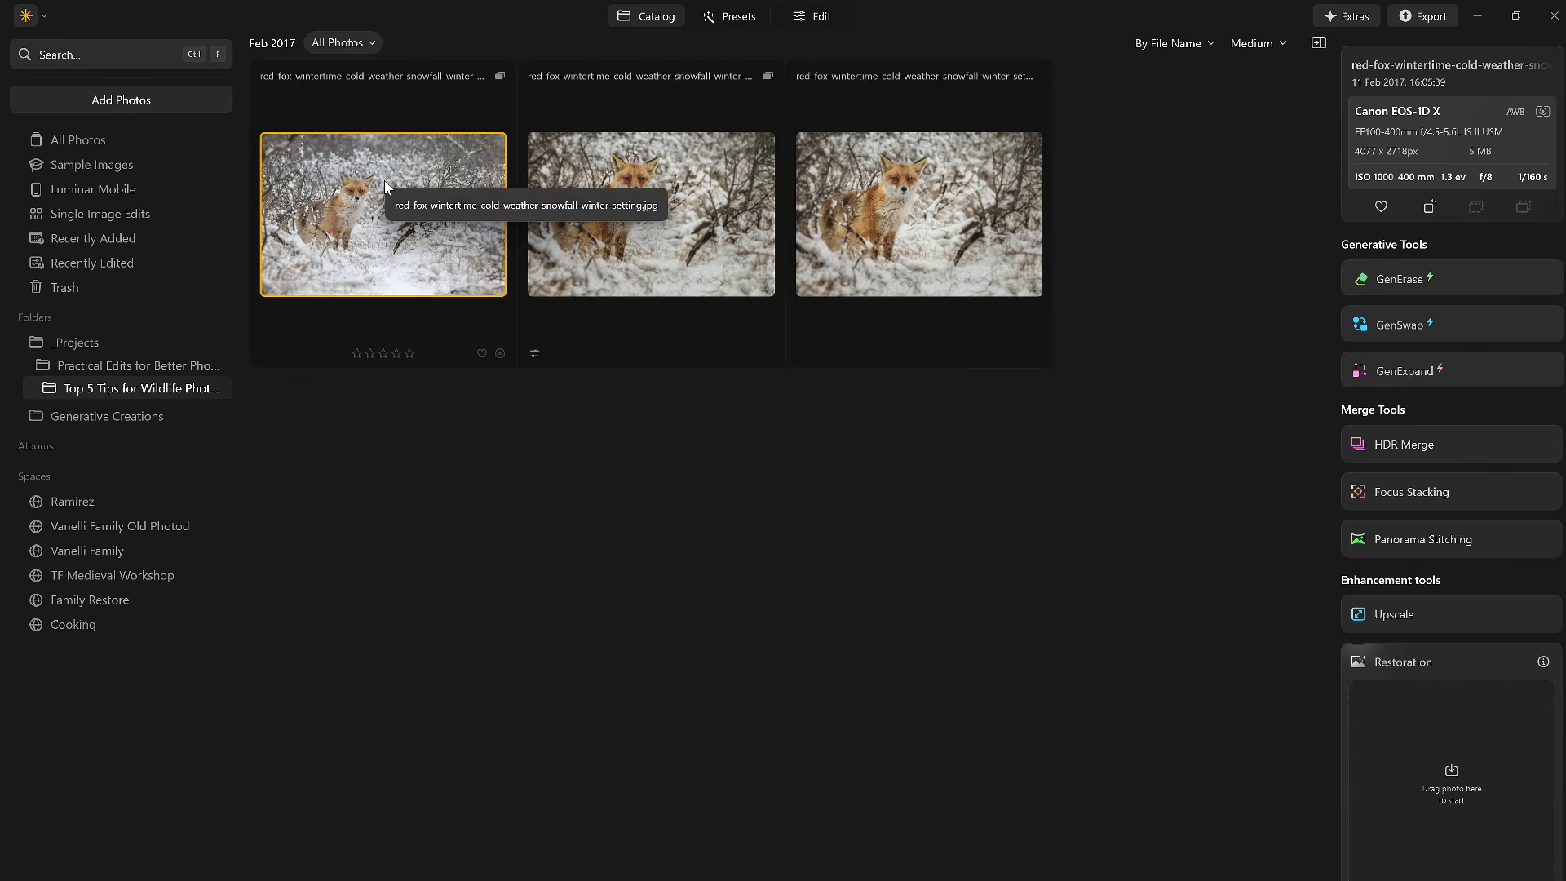
Compare the original fox photo with the final GenErase version at full view
double_click(422, 221)
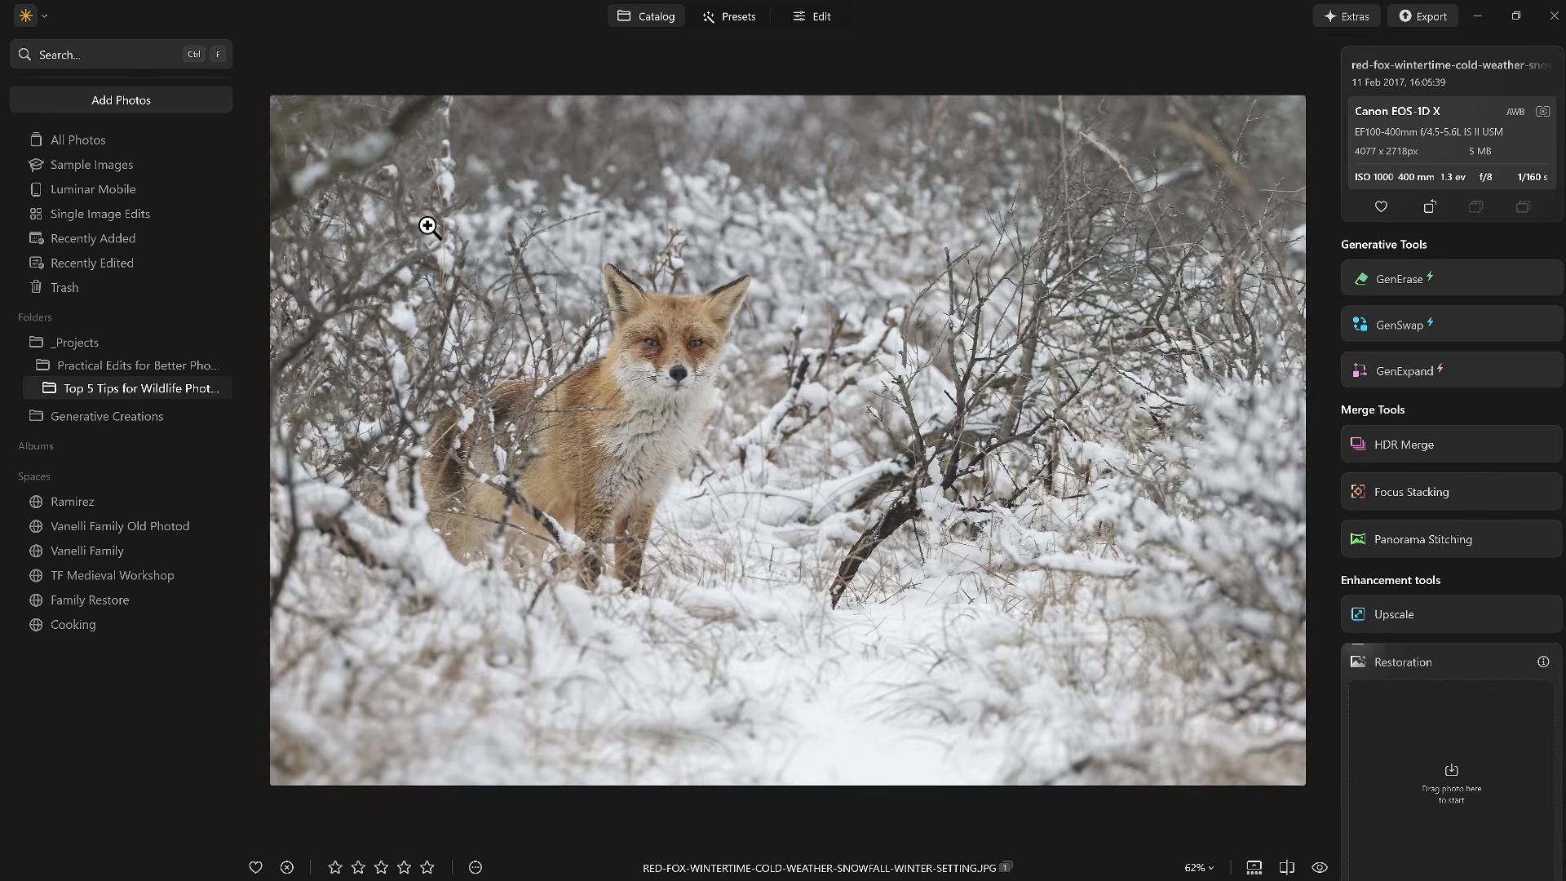
scroll(656, 328, up, 2)
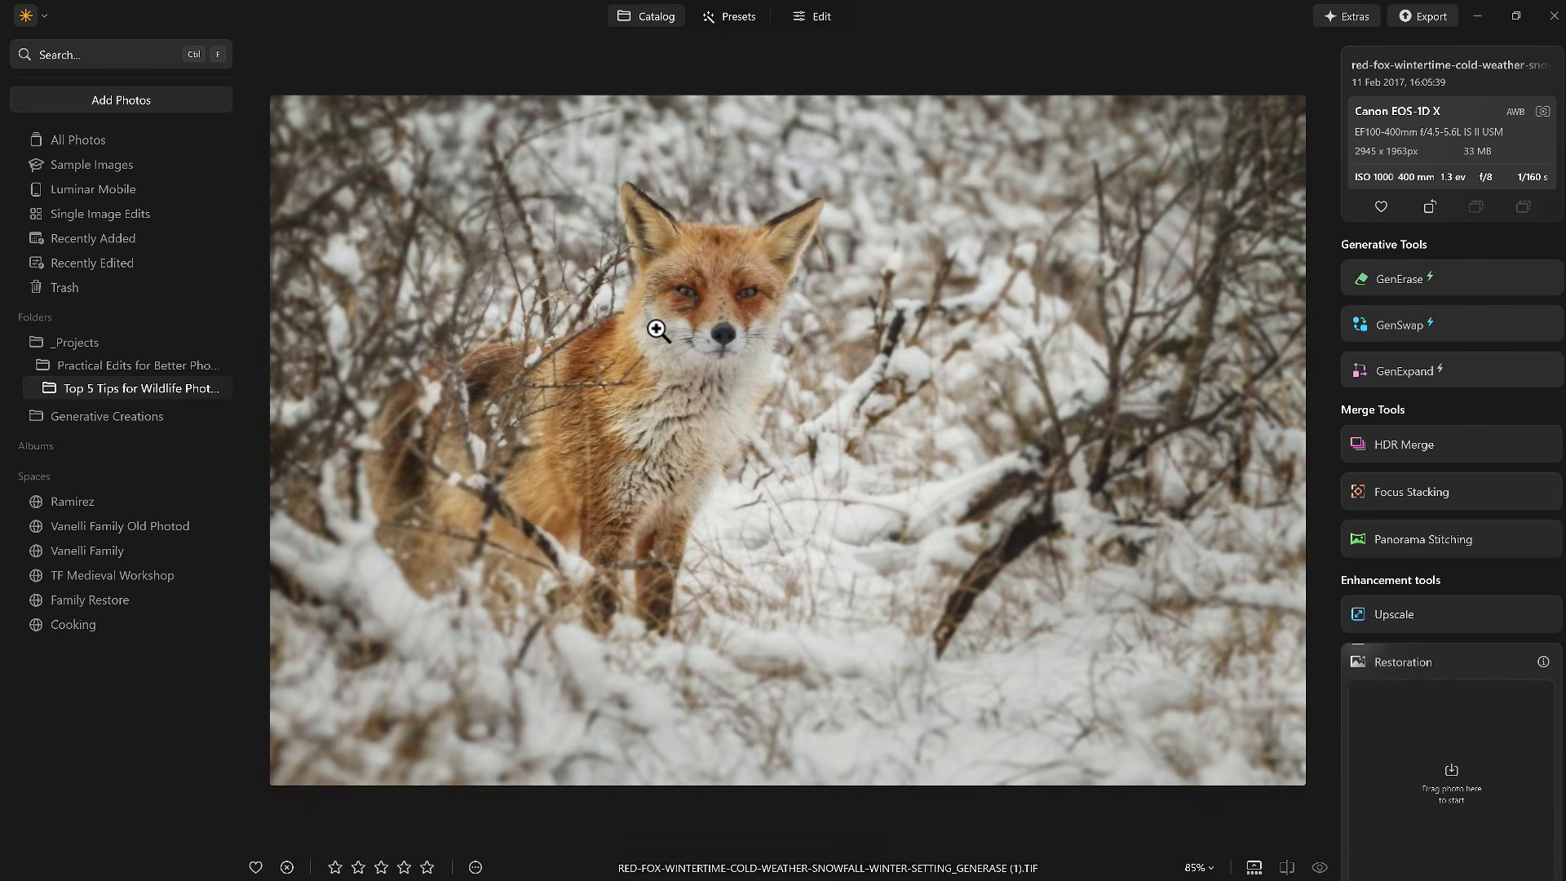
double_click(335, 308)
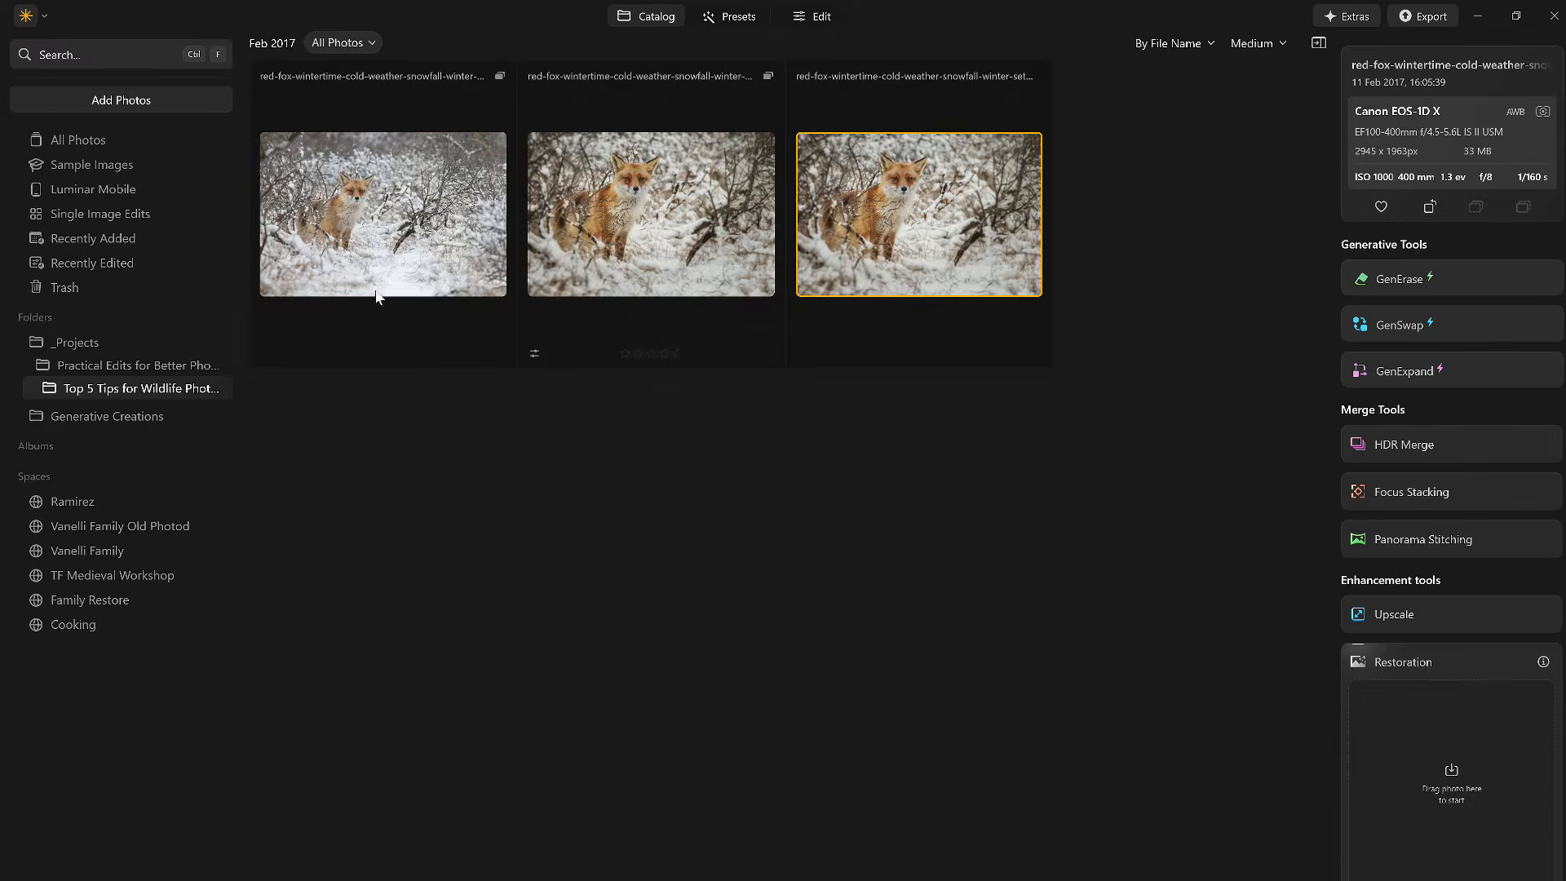
click(437, 206)
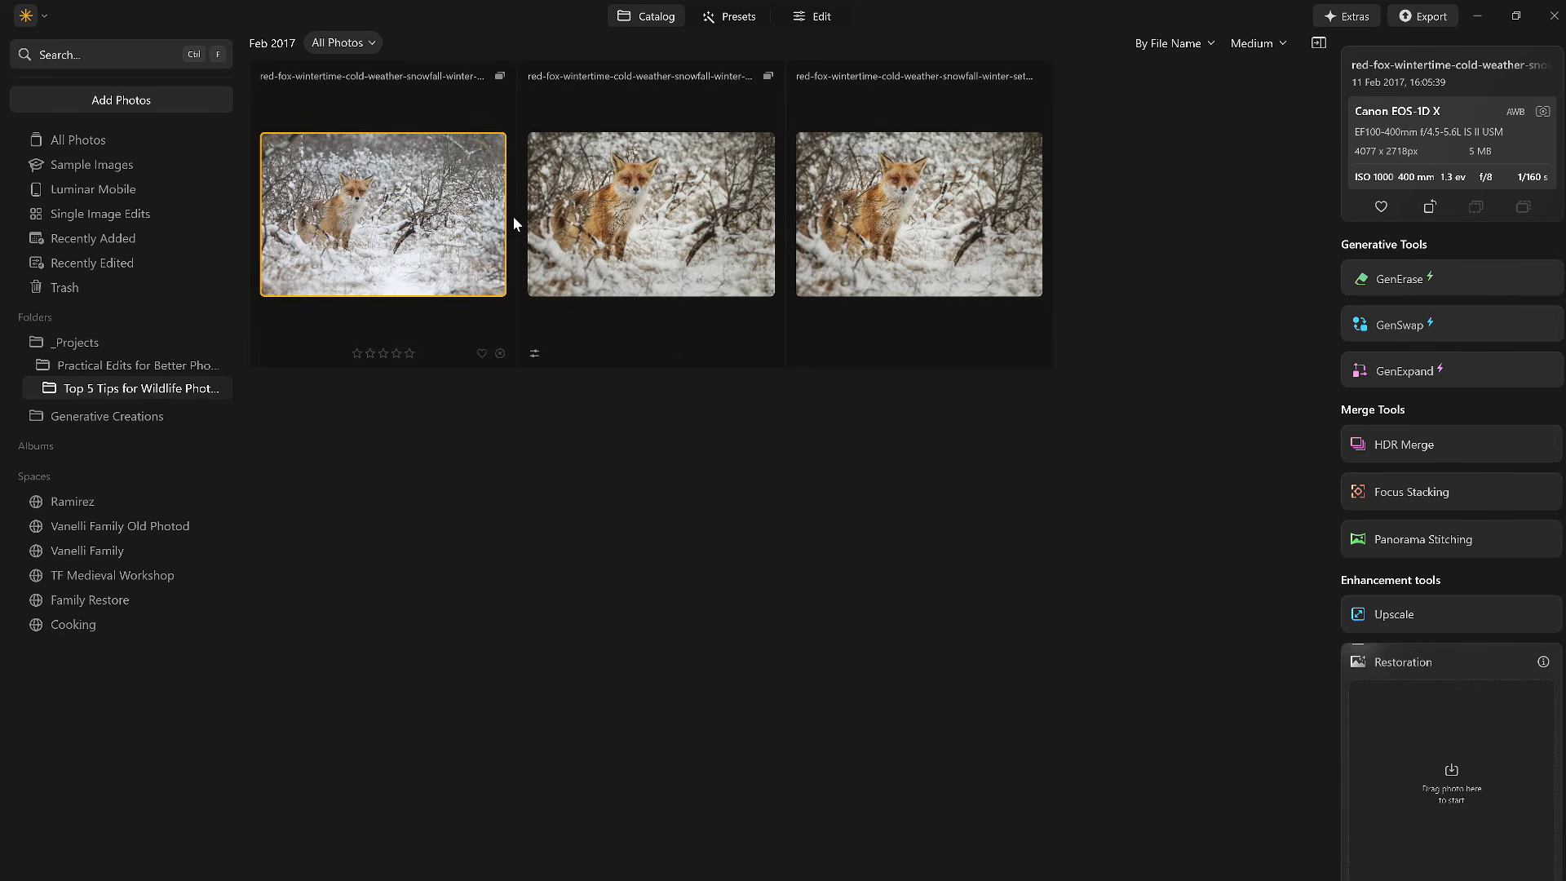
ctrl+click(889, 226)
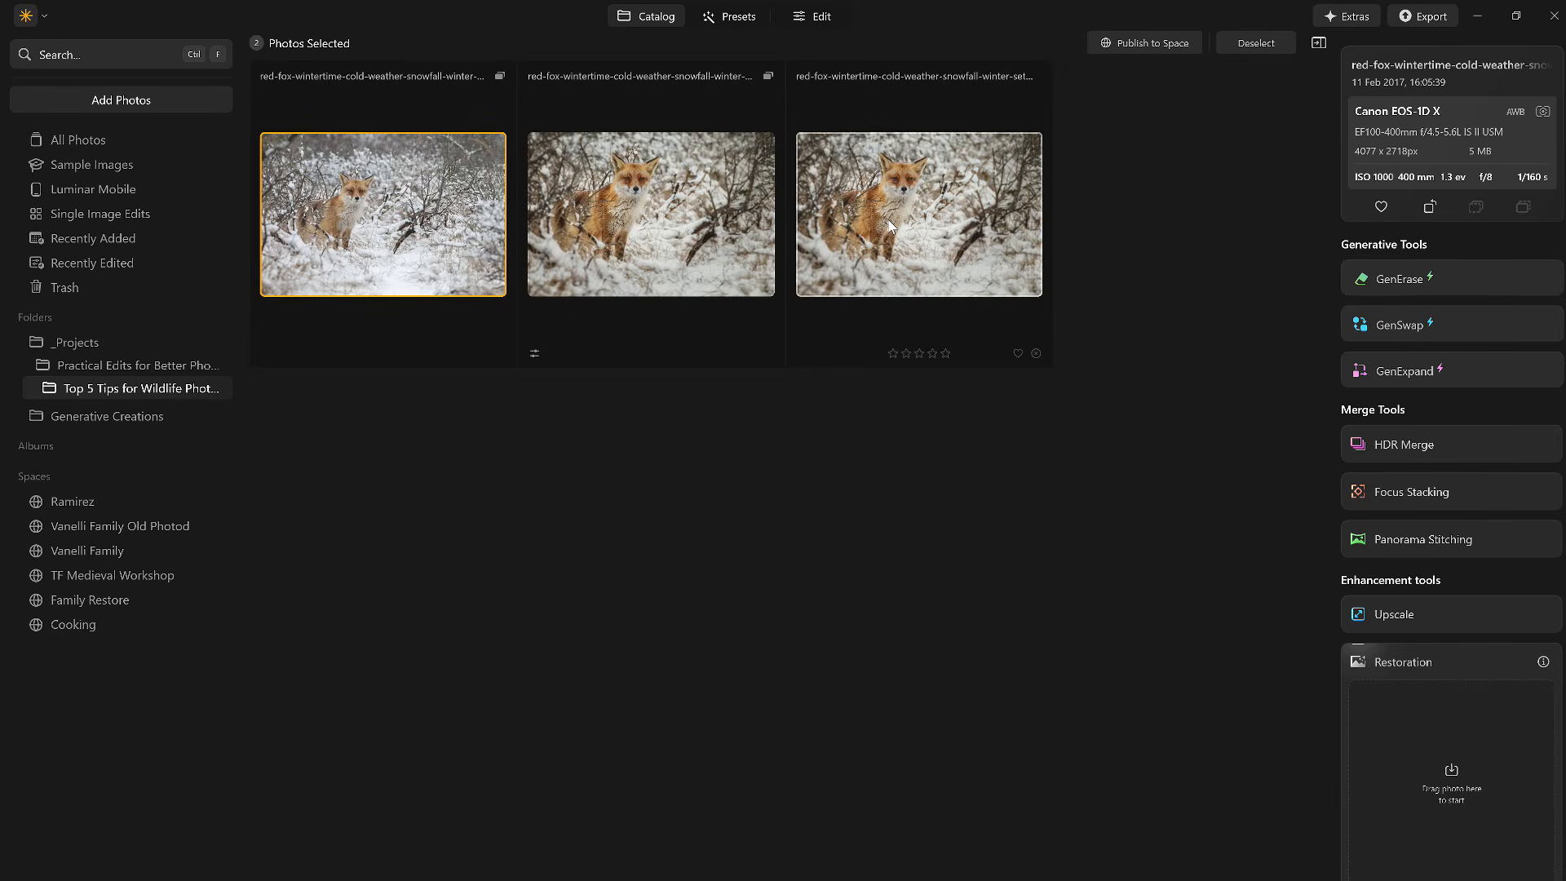
double_click(378, 222)
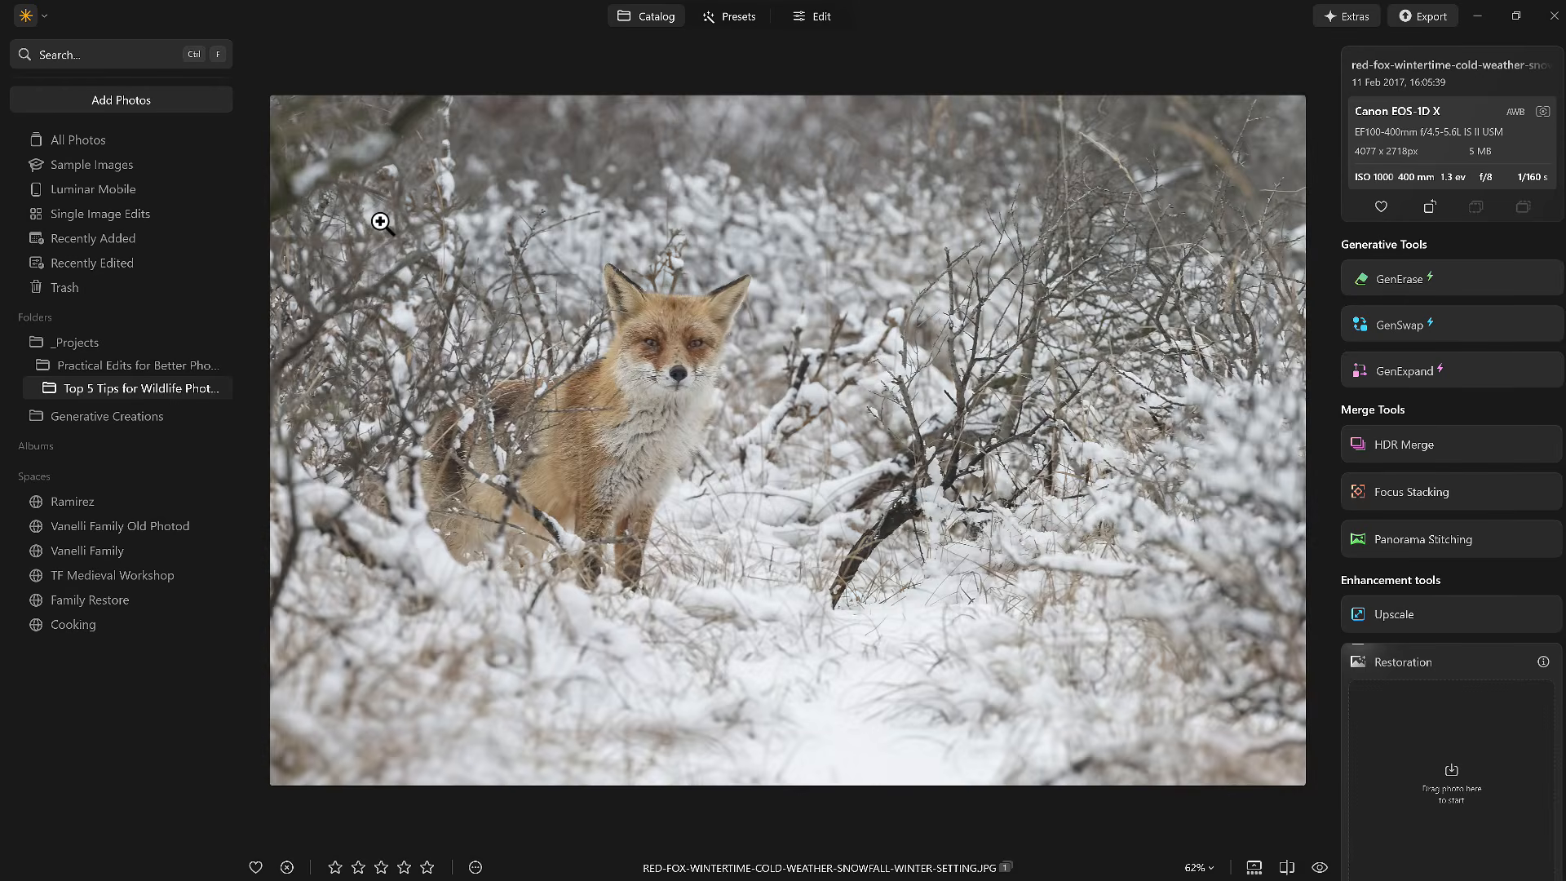
key(Right)
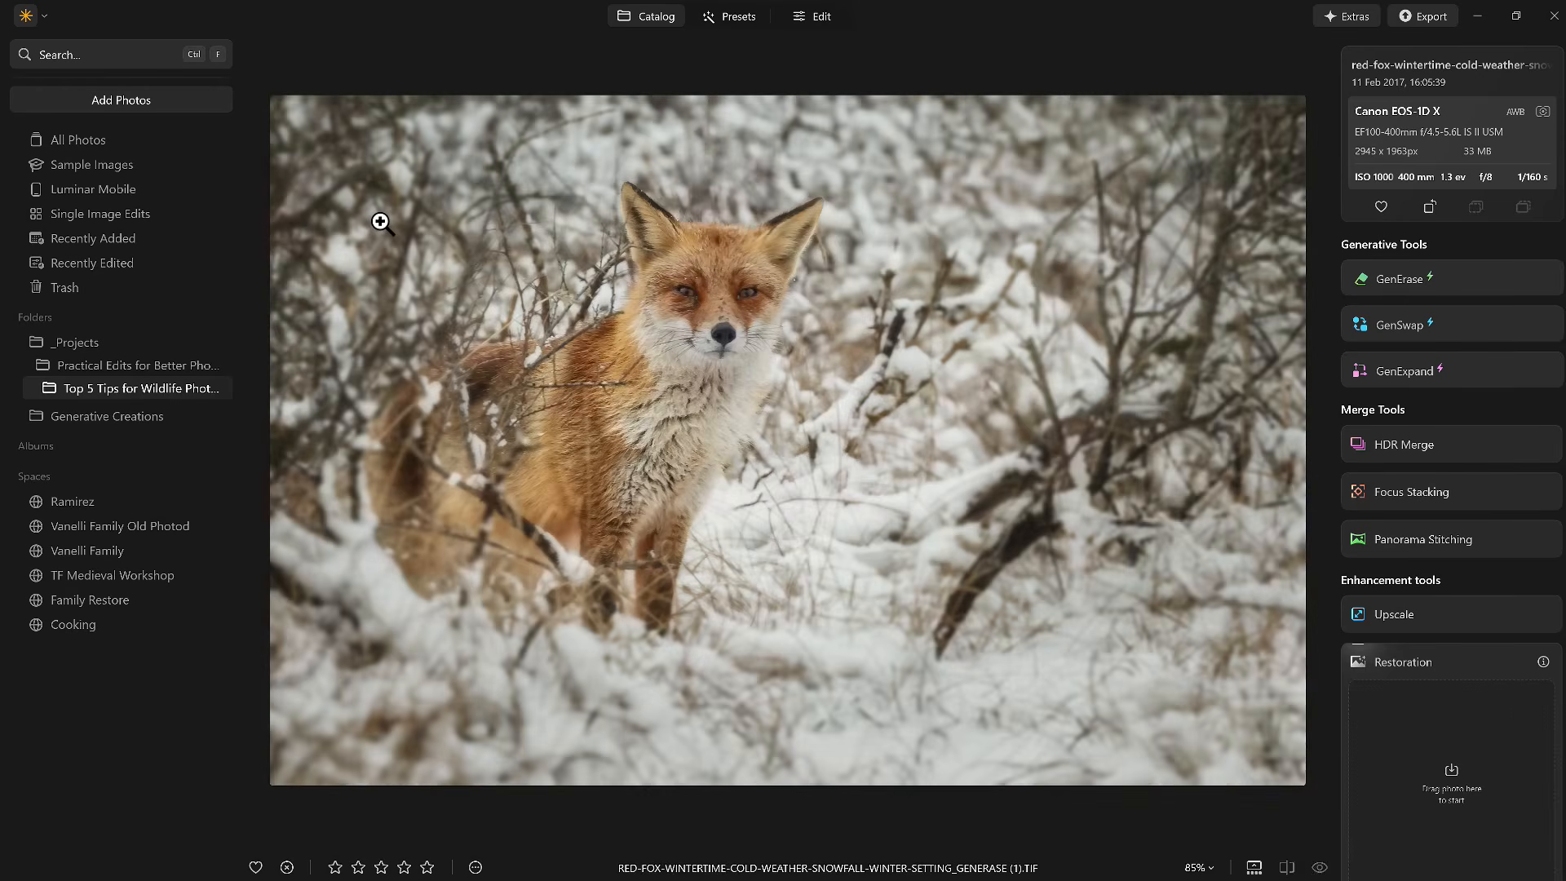
key(Left)
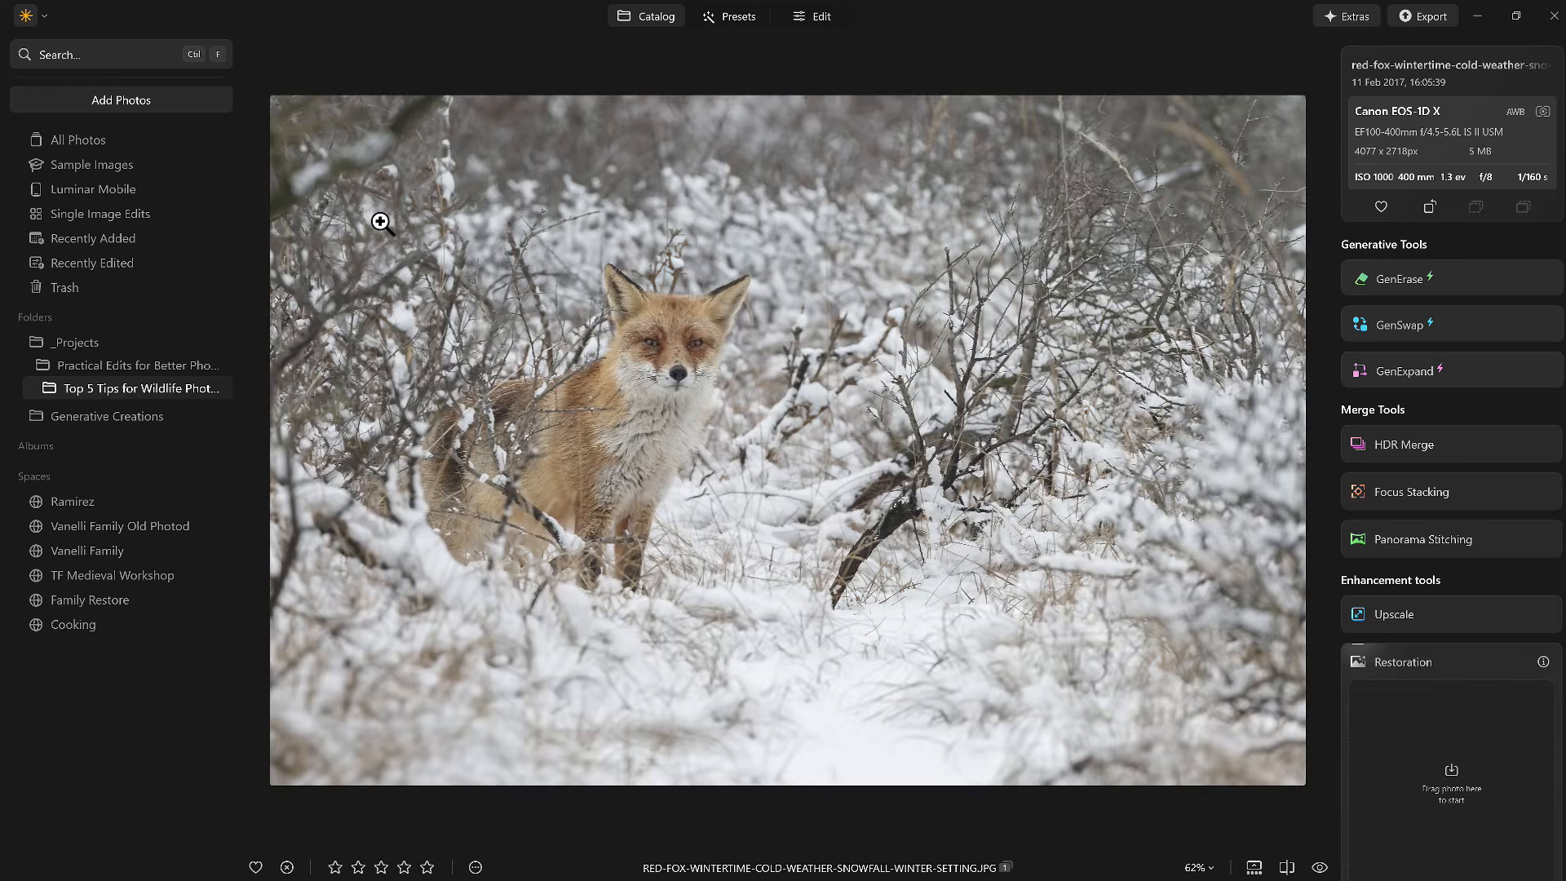
key(Right)
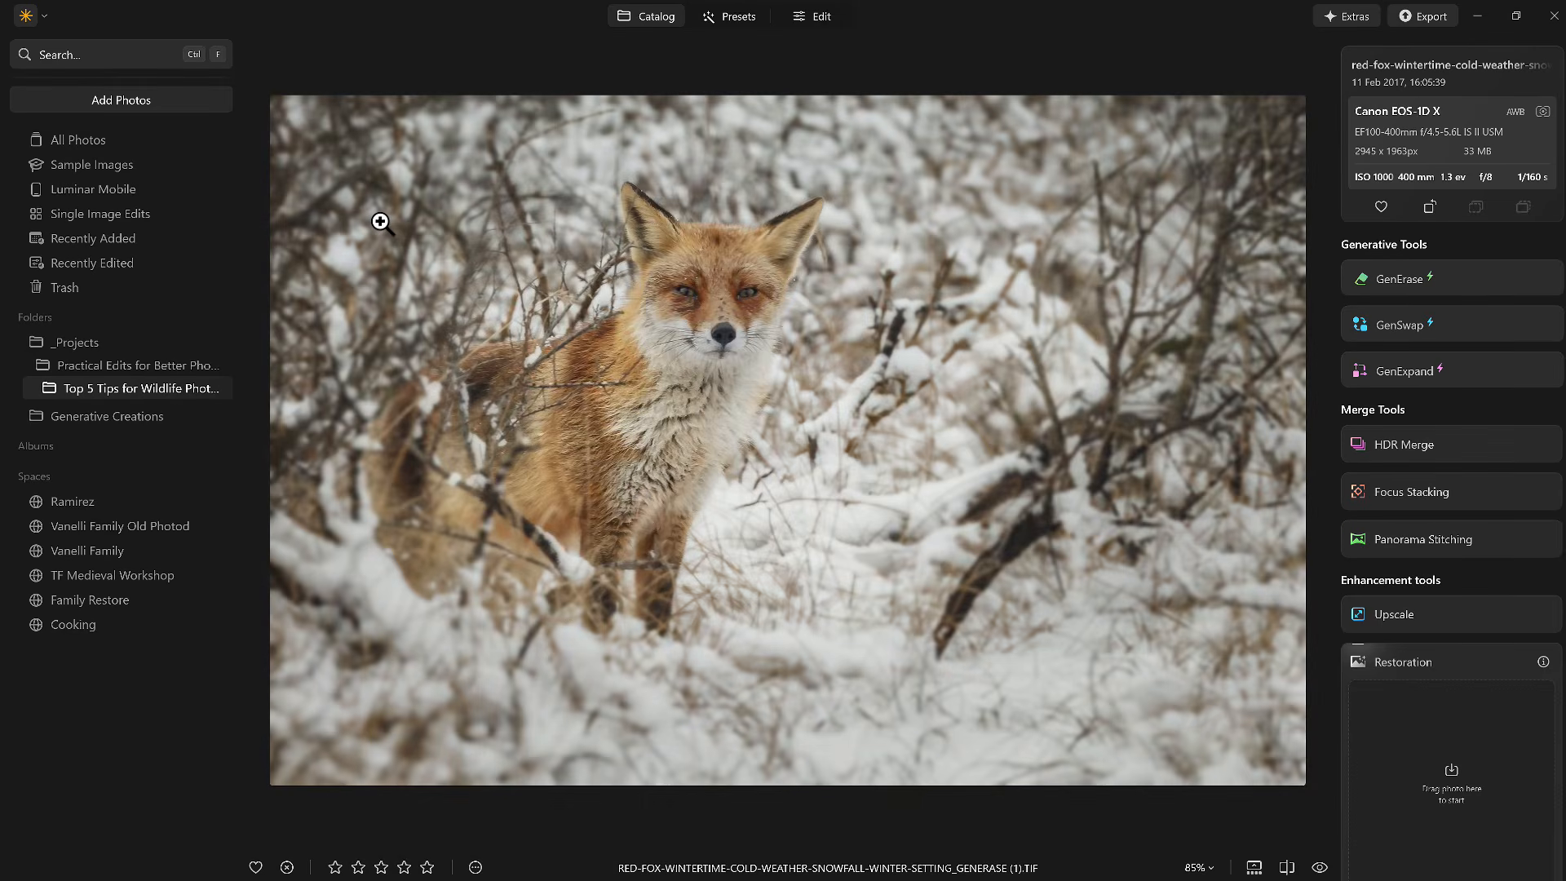